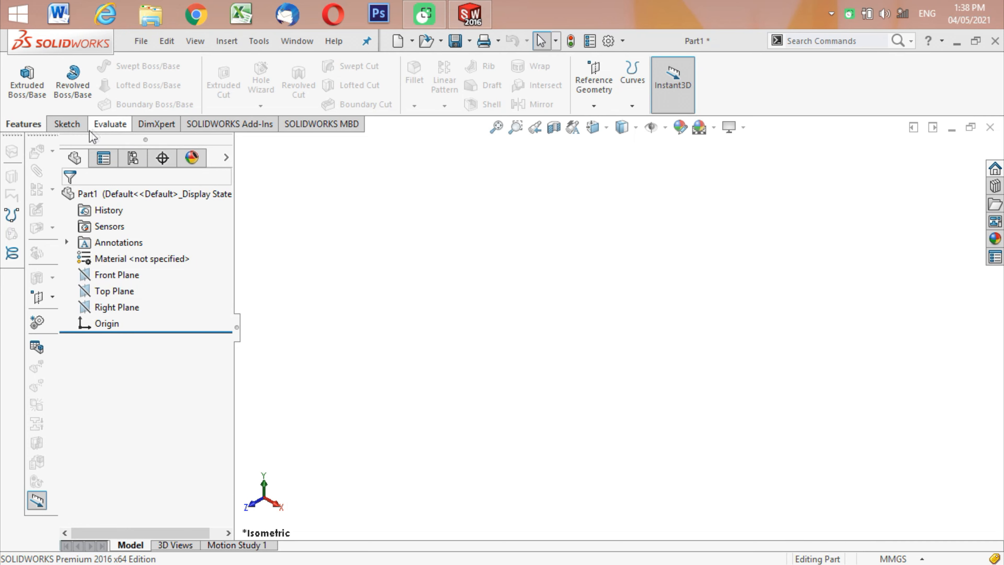
# - Start a sketch on the Right Plane and draw a circle about 69 mm in diameter centred on the origin
pyautogui.click(66, 124)
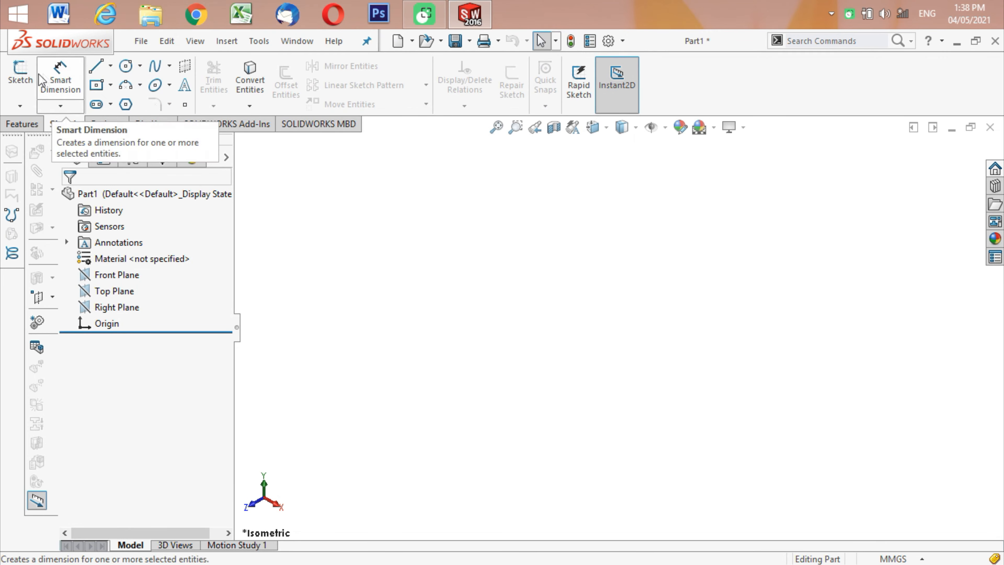
pyautogui.click(20, 73)
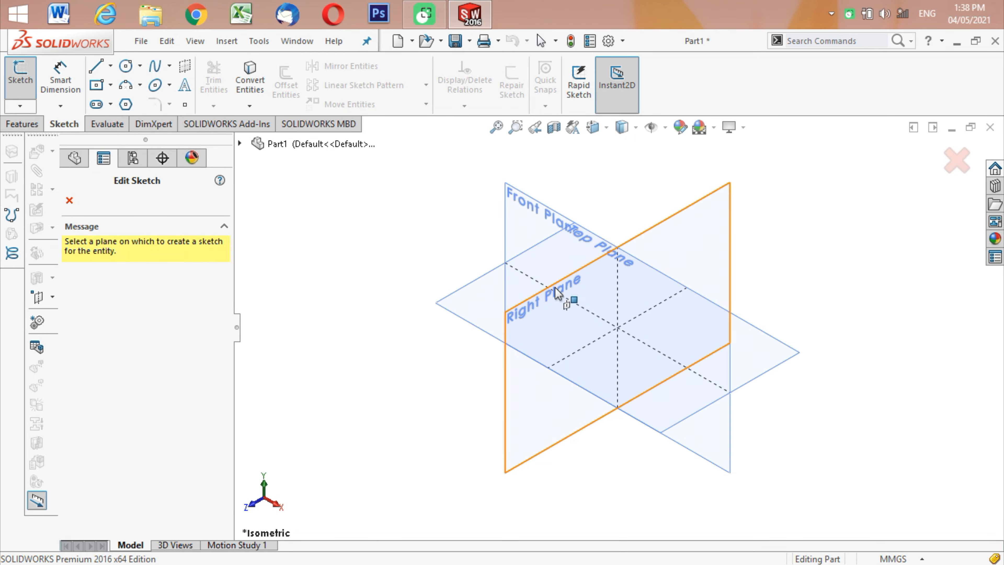
pyautogui.click(558, 302)
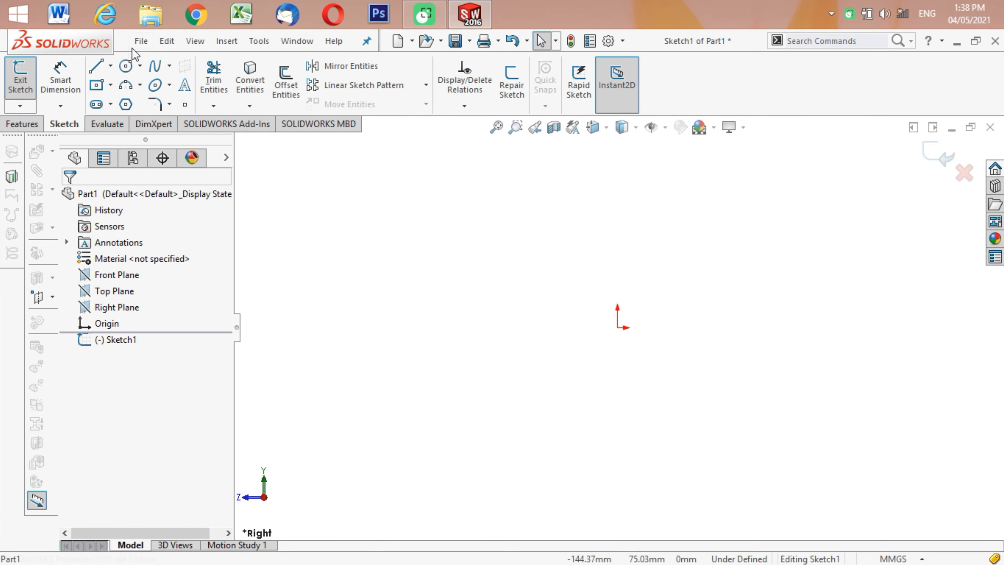
pyautogui.click(126, 66)
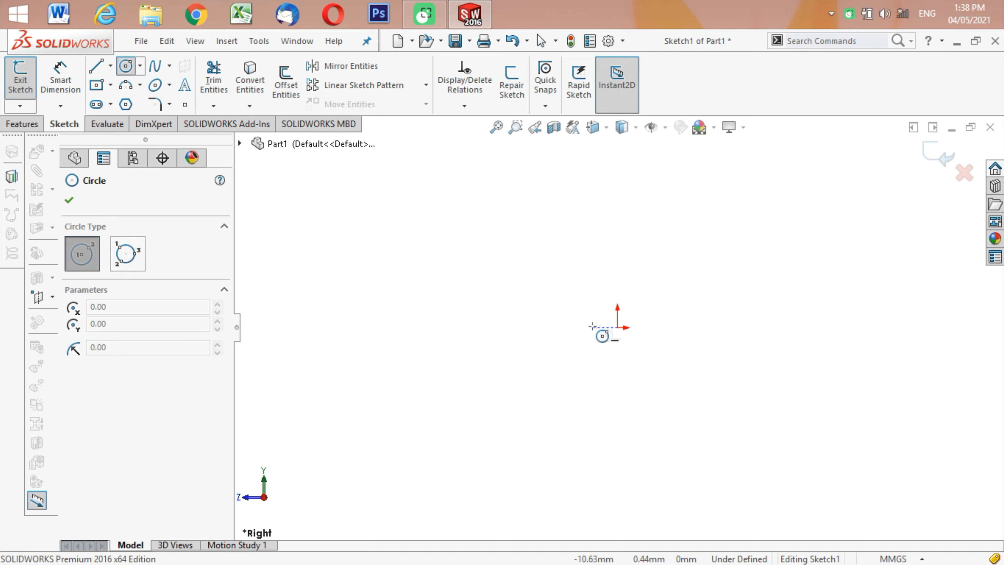
pyautogui.click(618, 328)
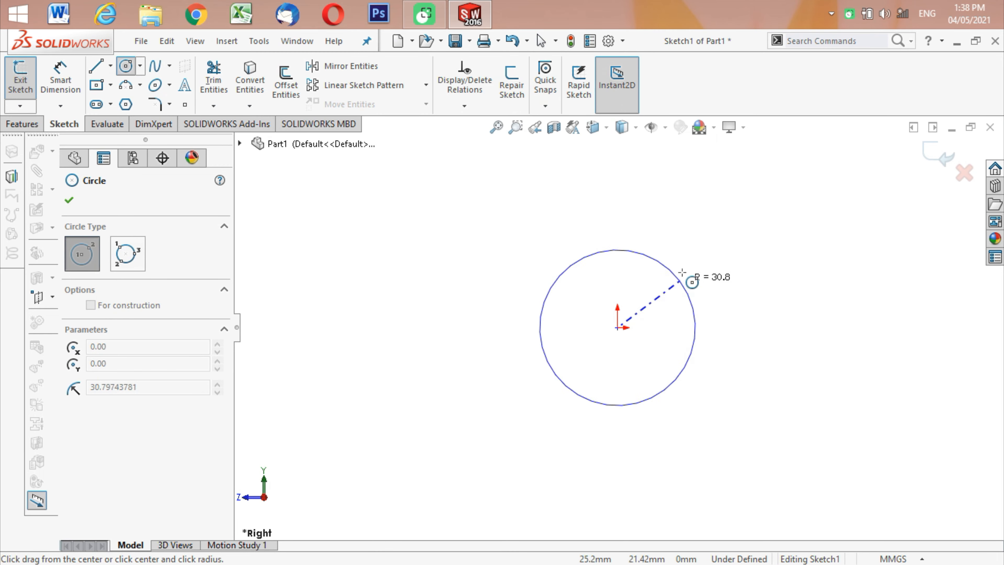
pyautogui.click(683, 272)
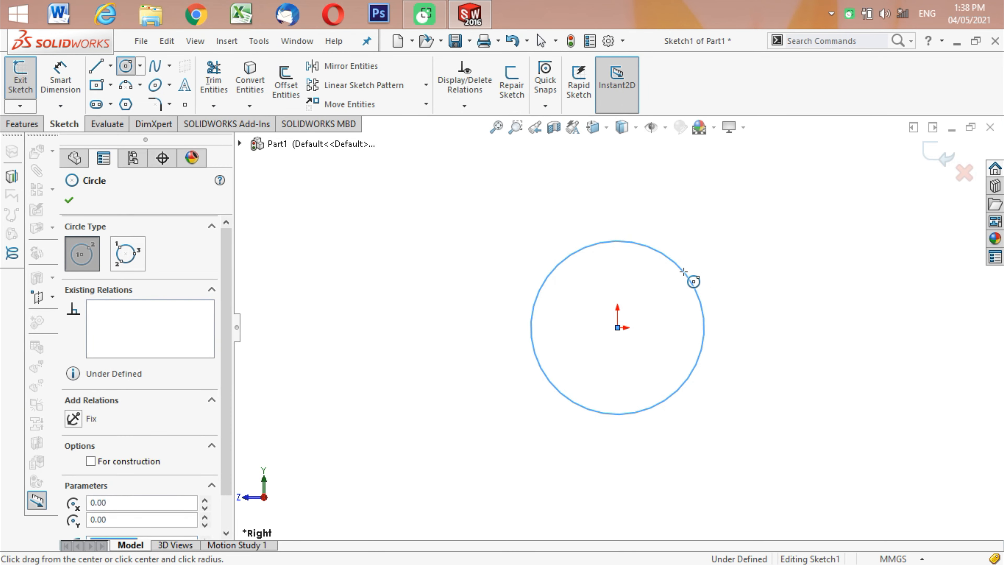
pyautogui.click(684, 272)
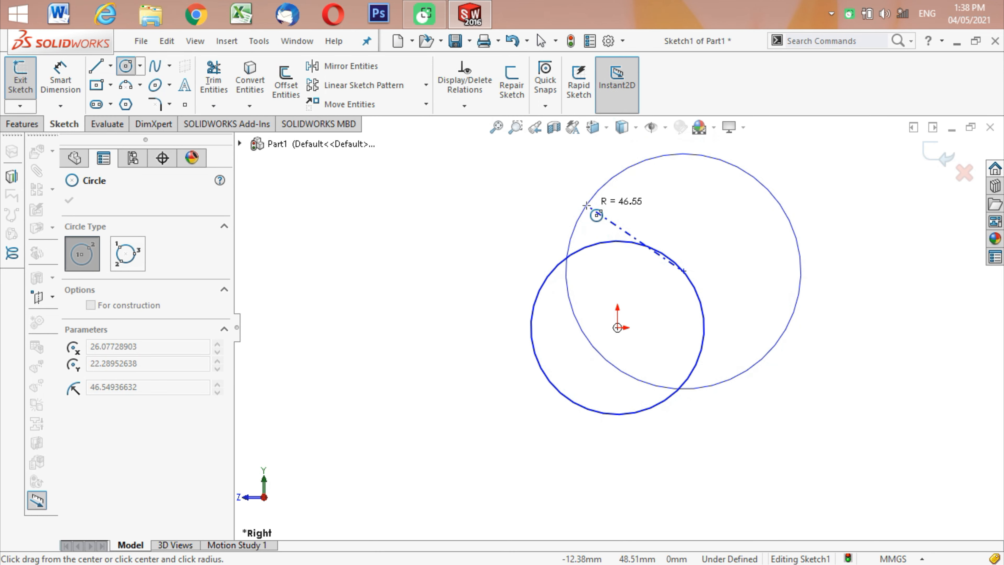
pyautogui.rightClick(587, 206)
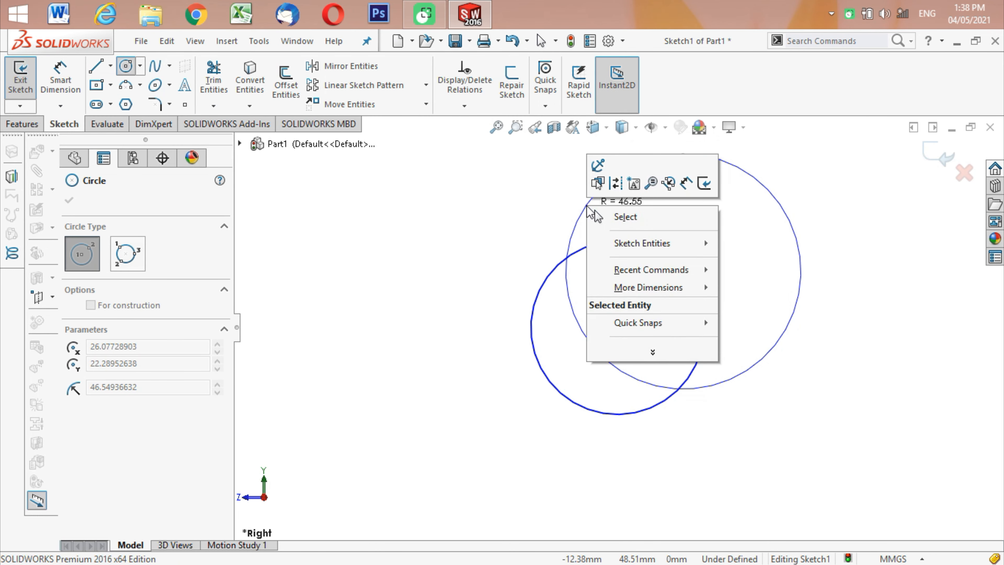
pyautogui.click(604, 217)
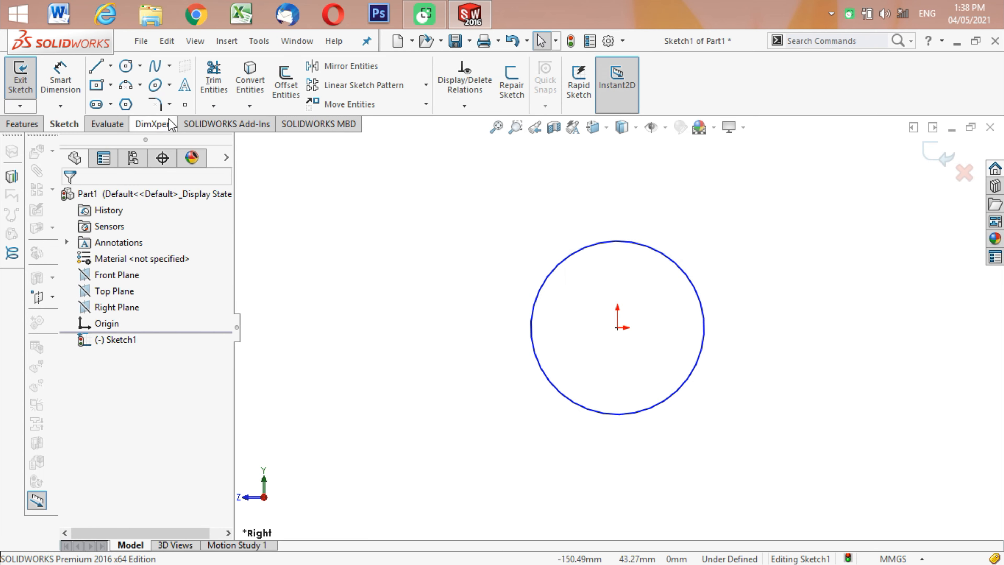
# - Dimension the circle's diameter and set it to 32 mm
pyautogui.click(67, 81)
pyautogui.click(67, 80)
pyautogui.click(688, 277)
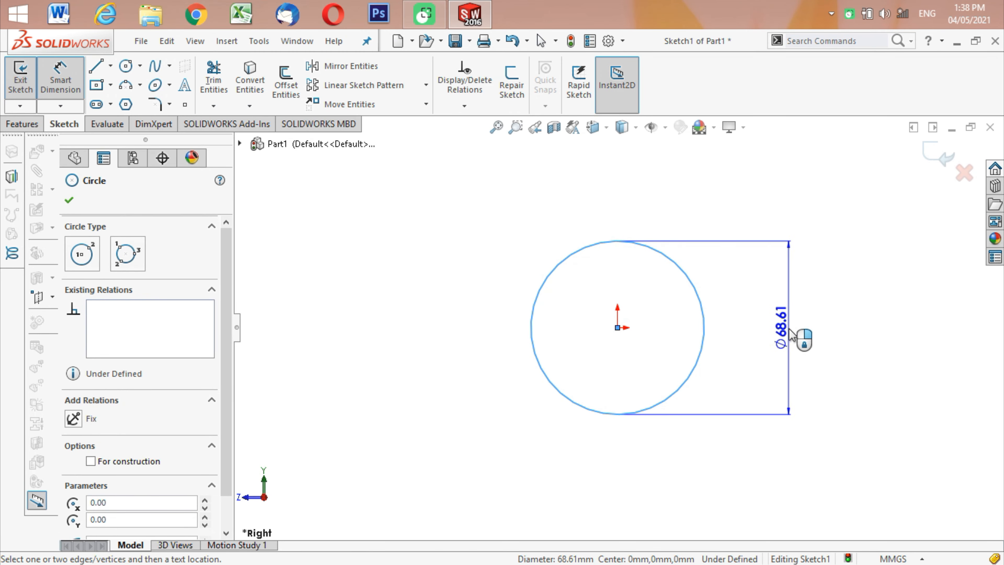
pyautogui.click(789, 329)
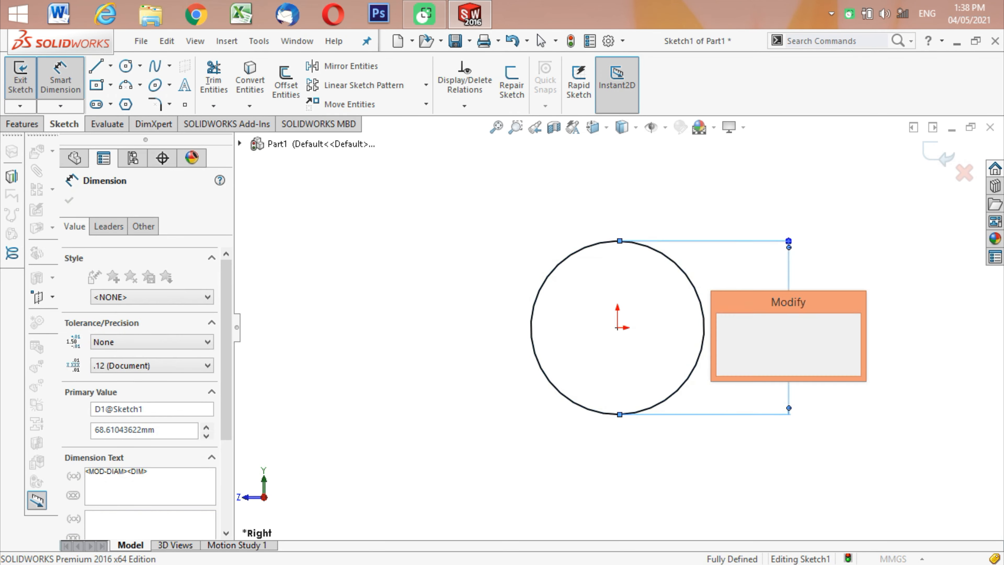
pyautogui.write('32')
pyautogui.moveTo(814, 383)
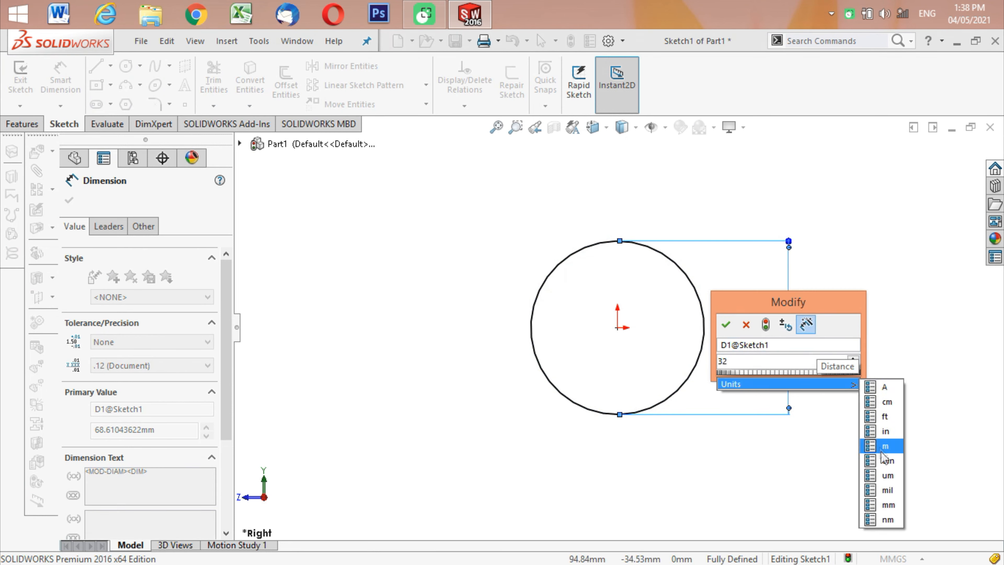
pyautogui.click(888, 505)
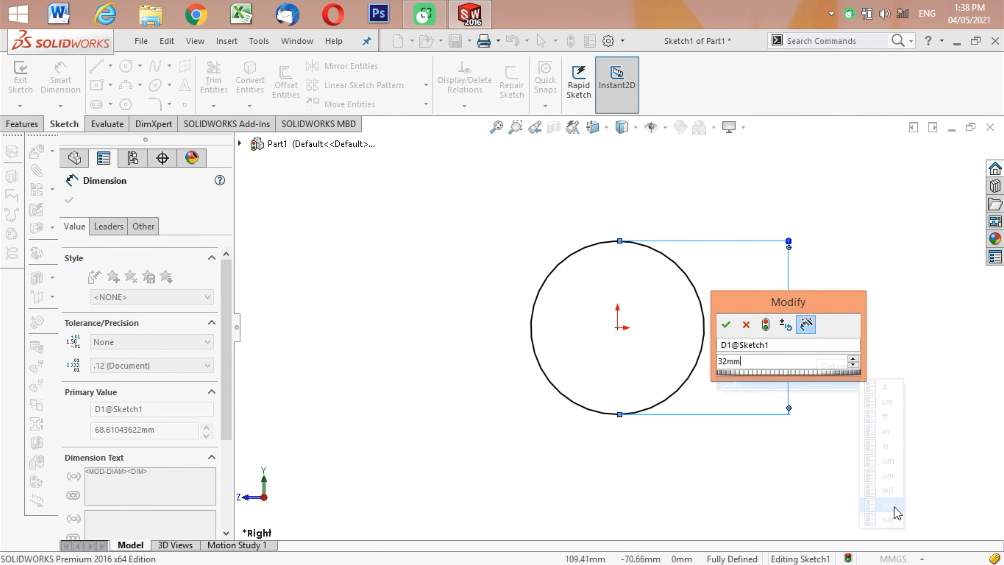
pyautogui.click(729, 324)
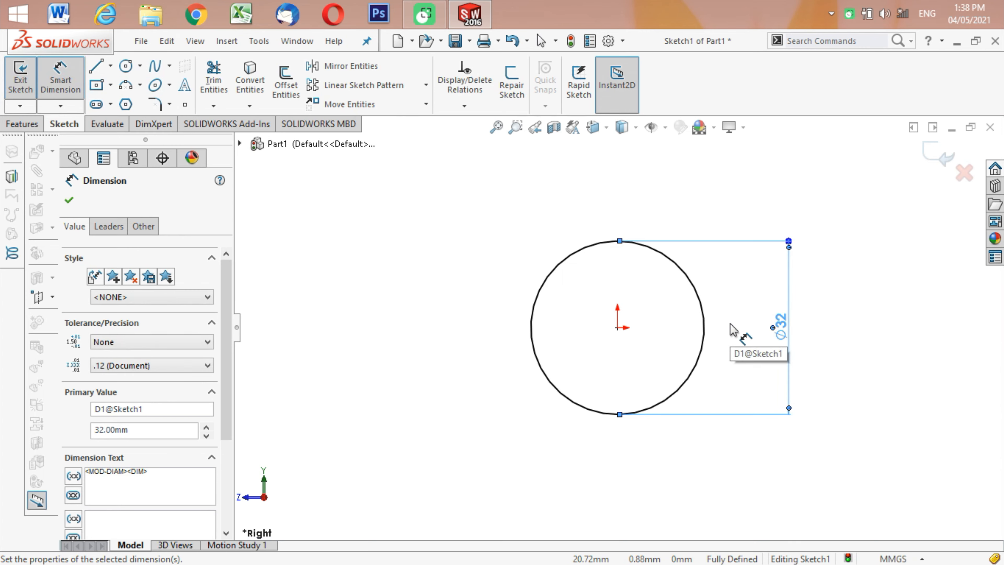
pyautogui.click(69, 201)
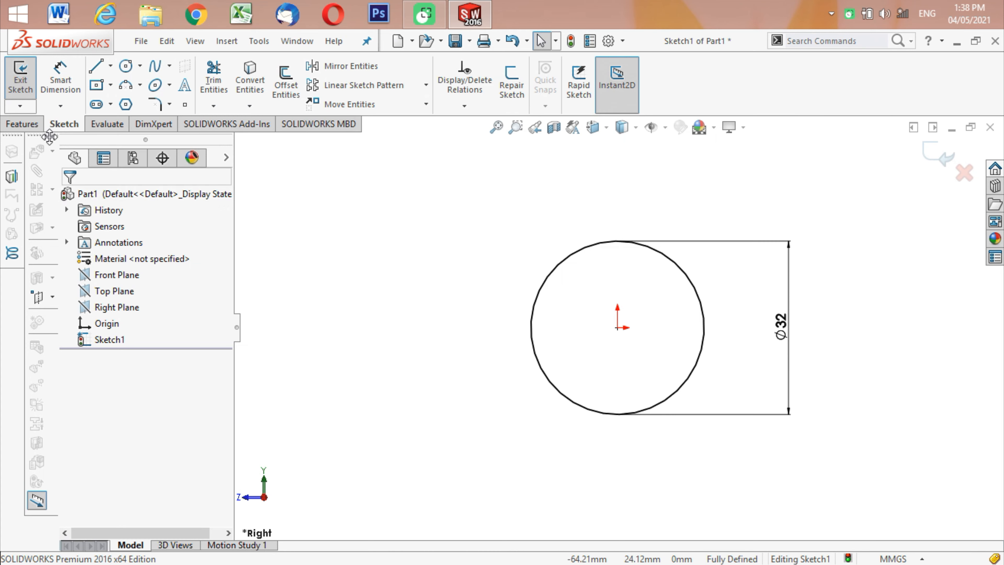
# - Extrude the circle into a boss 15 mm deep with the Mid Plane end condition
pyautogui.click(32, 127)
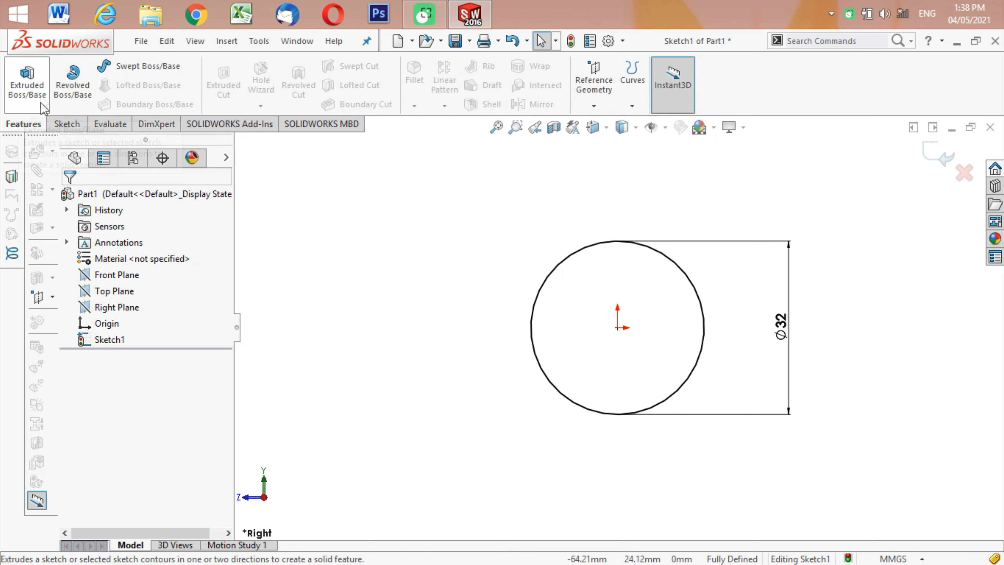
pyautogui.click(25, 81)
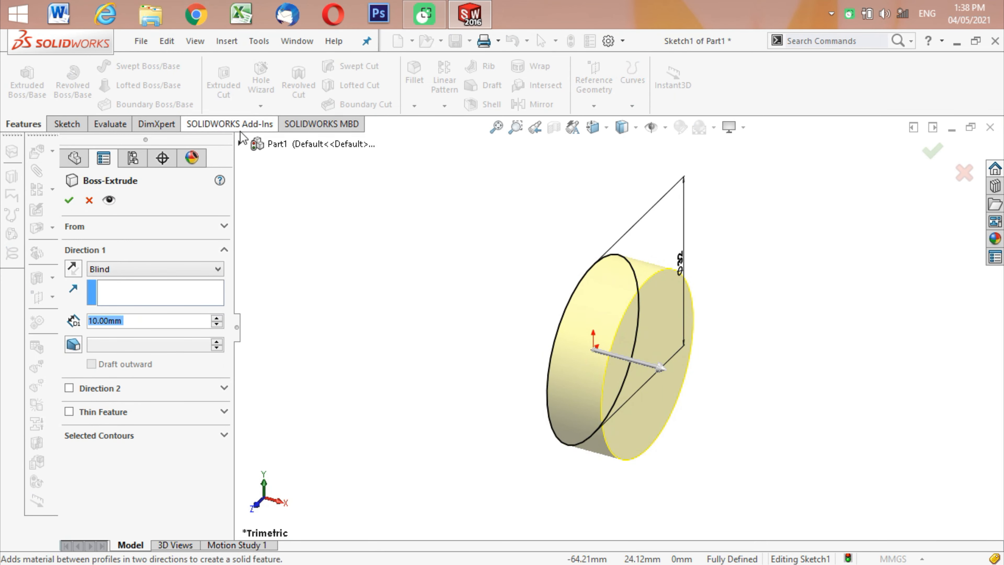
pyautogui.click(636, 128)
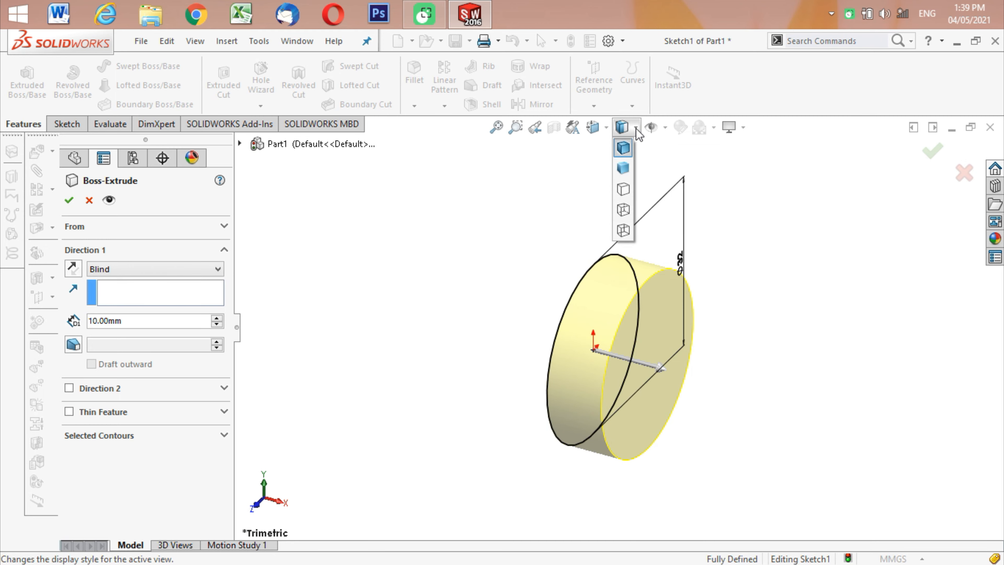
pyautogui.click(626, 152)
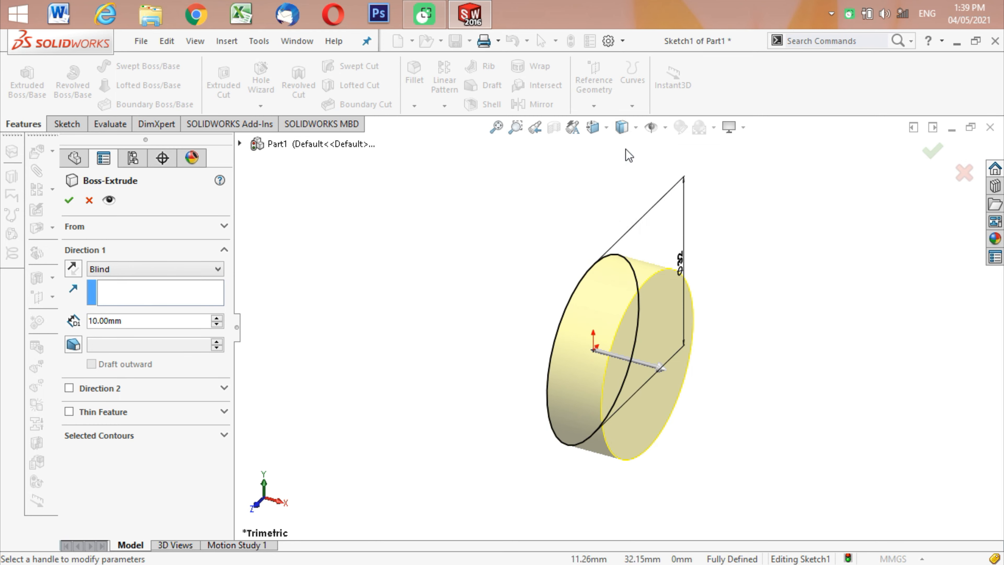
pyautogui.click(637, 128)
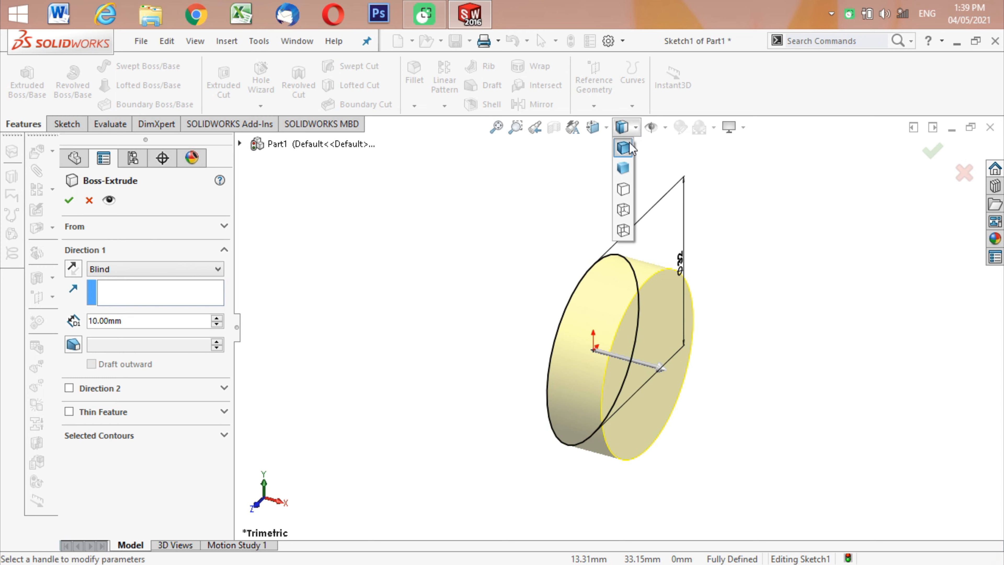
pyautogui.click(624, 149)
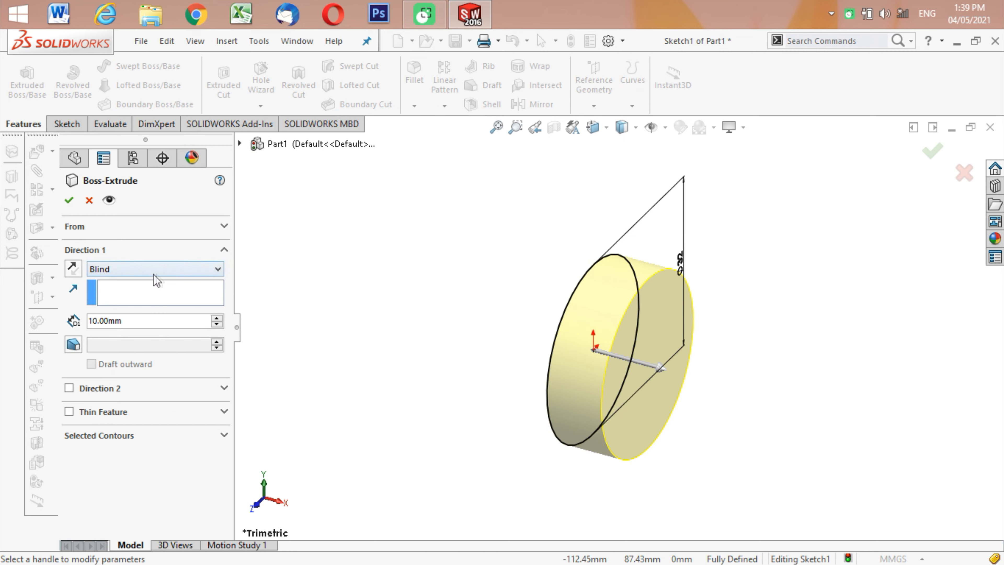
pyautogui.click(217, 271)
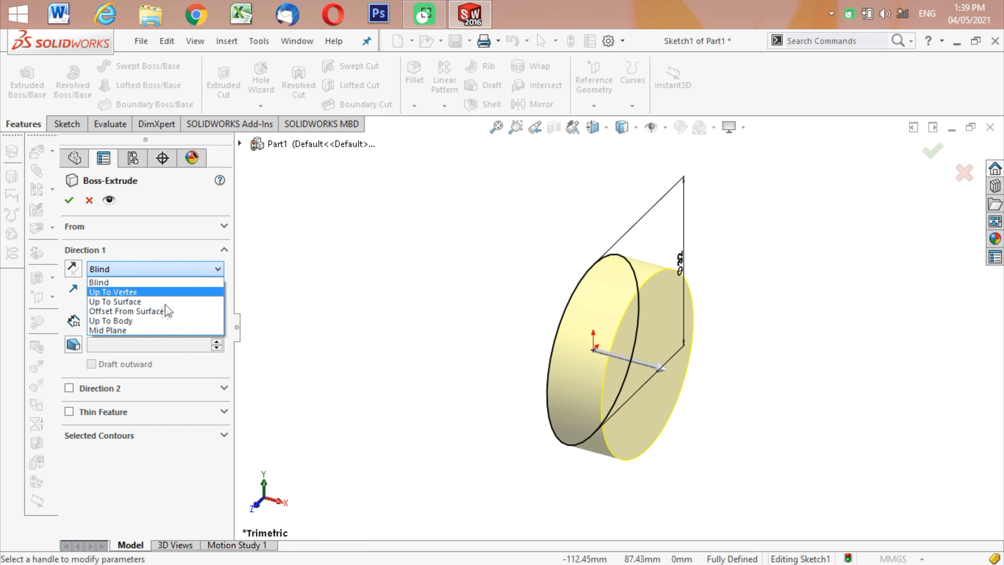
pyautogui.click(119, 330)
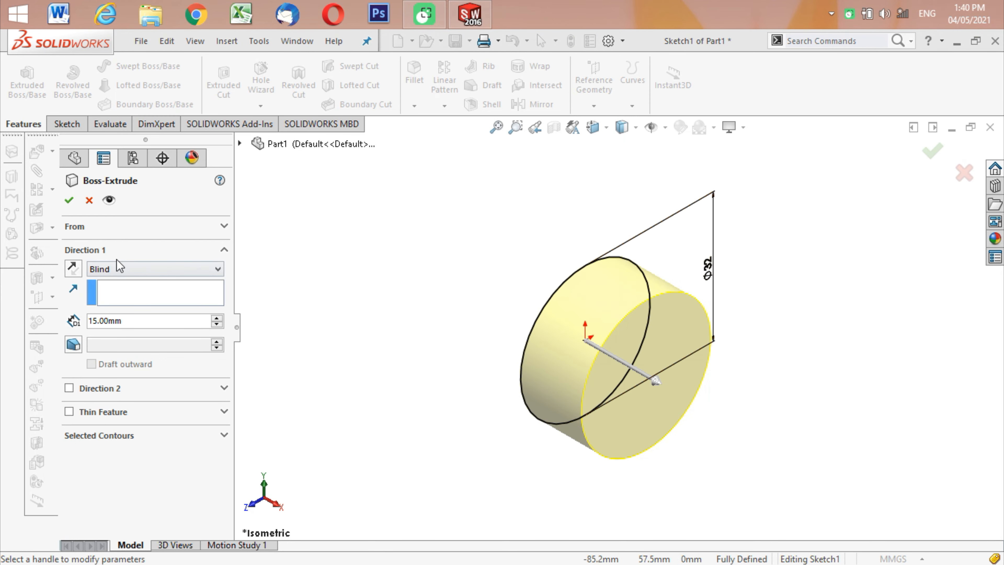
pyautogui.click(211, 270)
pyautogui.click(142, 330)
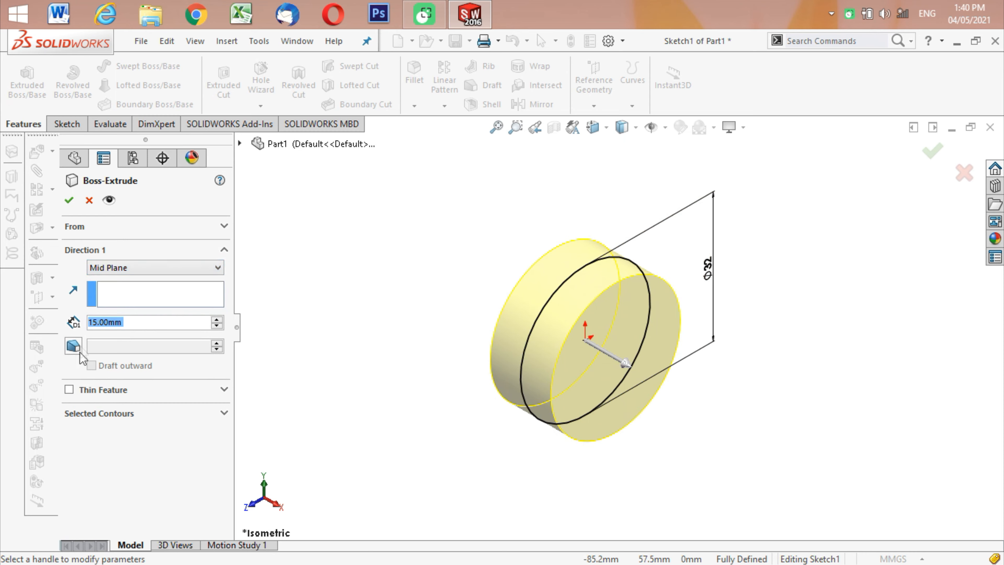
pyautogui.click(70, 201)
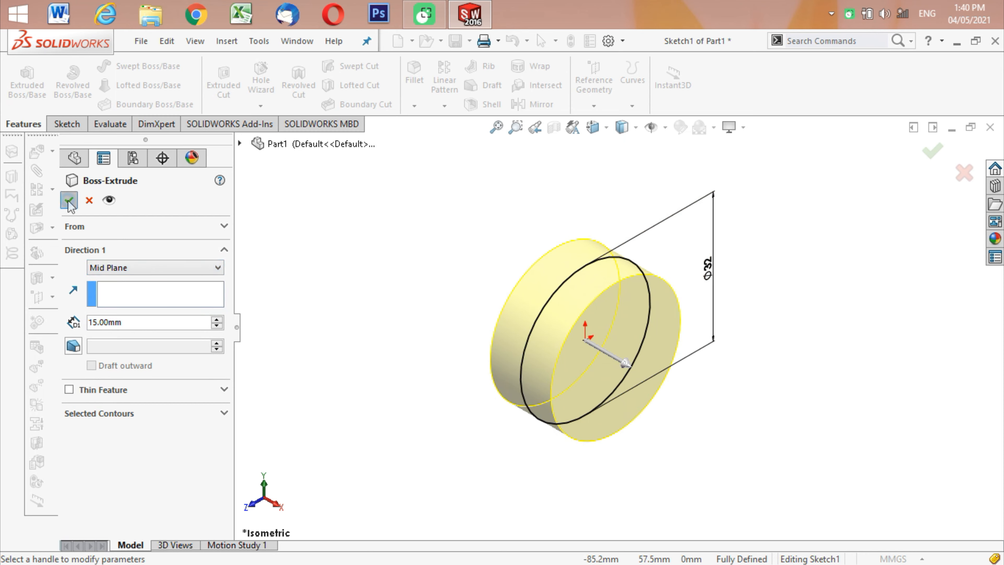
# - Rotate the view to inspect the extruded disc, then restore the isometric orientation
pyautogui.click(788, 386)
pyautogui.press('Up')
pyautogui.press('Up')
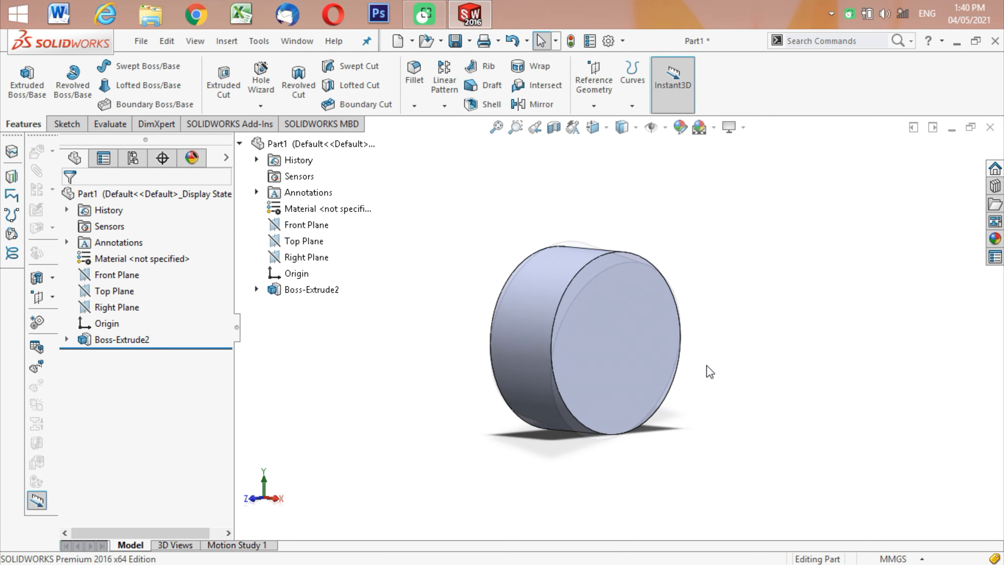
pyautogui.press('Left')
pyautogui.press('Left')
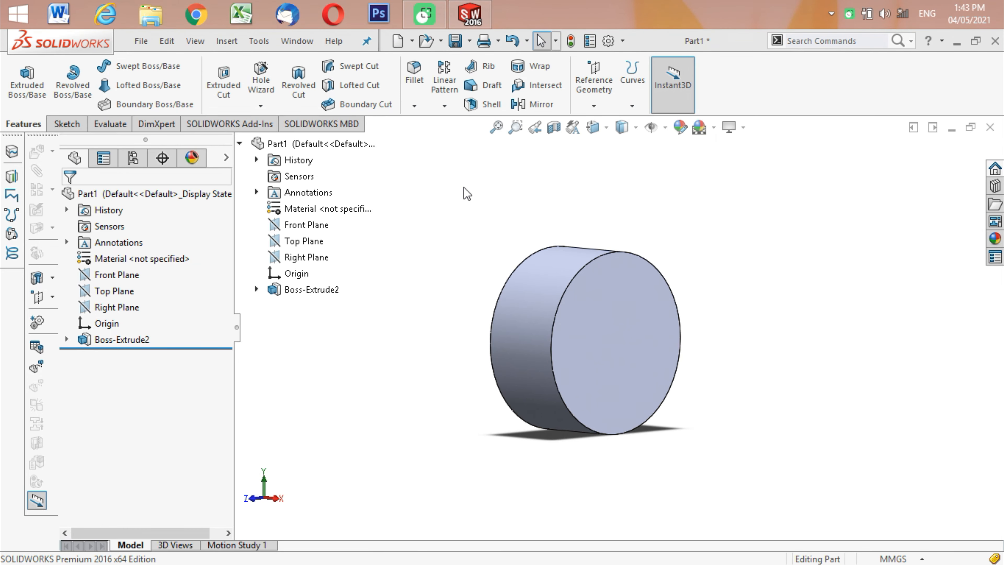
pyautogui.click(593, 127)
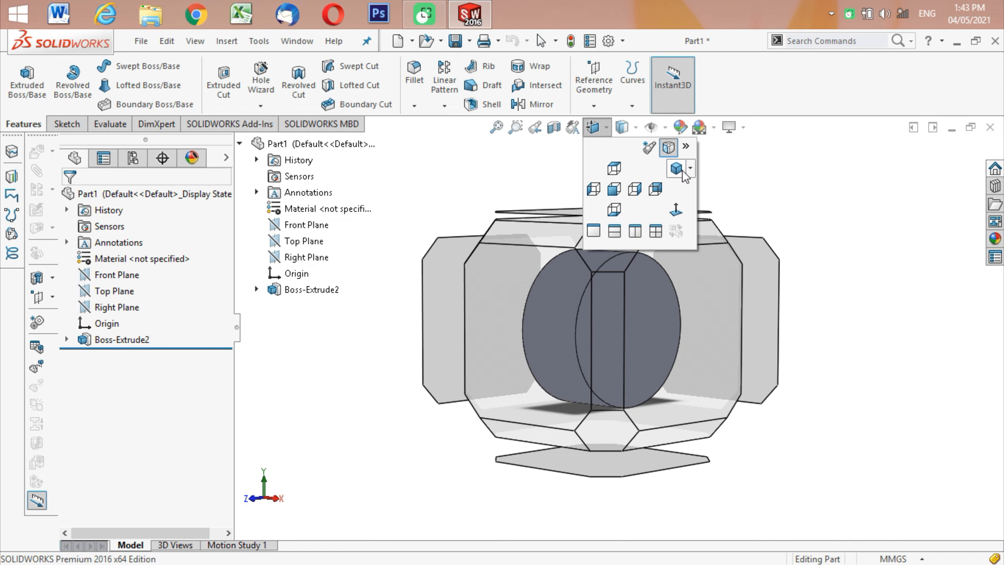
pyautogui.click(690, 169)
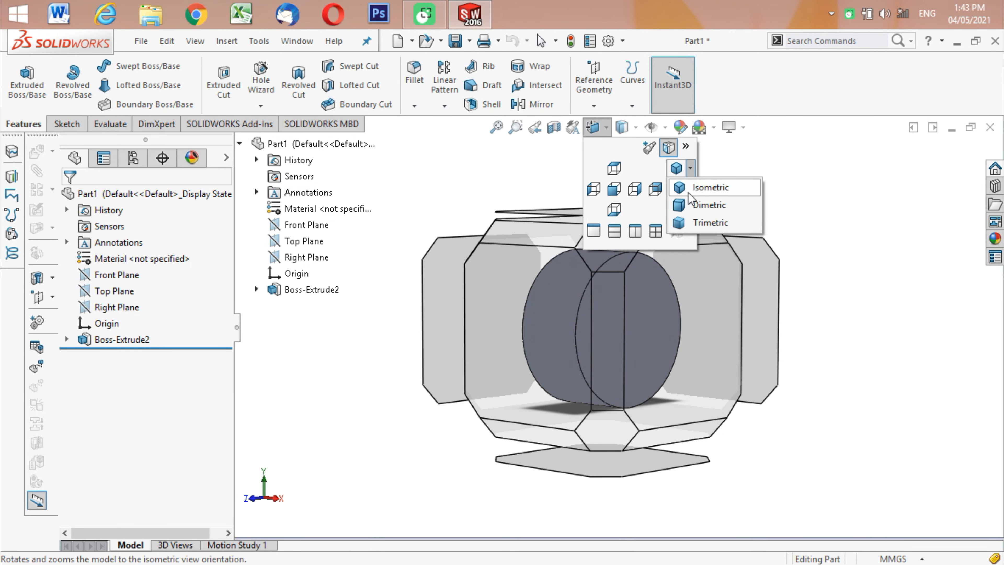
pyautogui.click(691, 202)
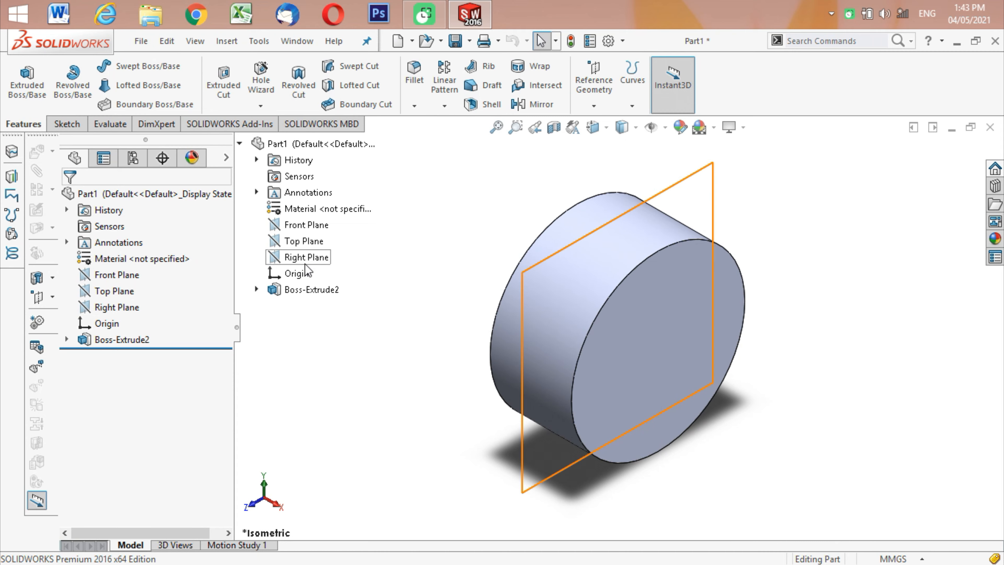
# - Start a sketch on the disc's end face and draw a circle about 15.5 mm in diameter centred on the origin
pyautogui.click(67, 123)
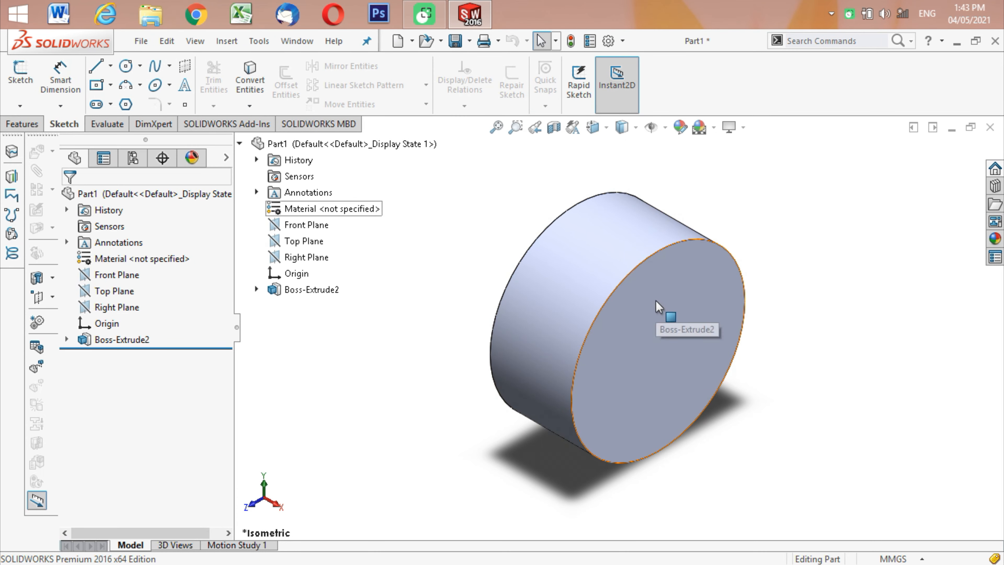
pyautogui.click(658, 308)
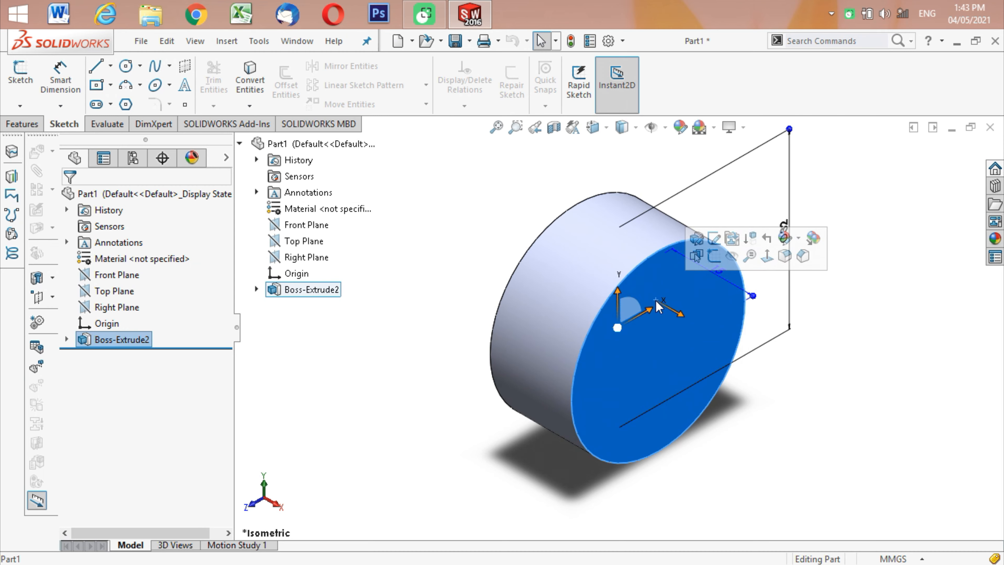
pyautogui.click(766, 257)
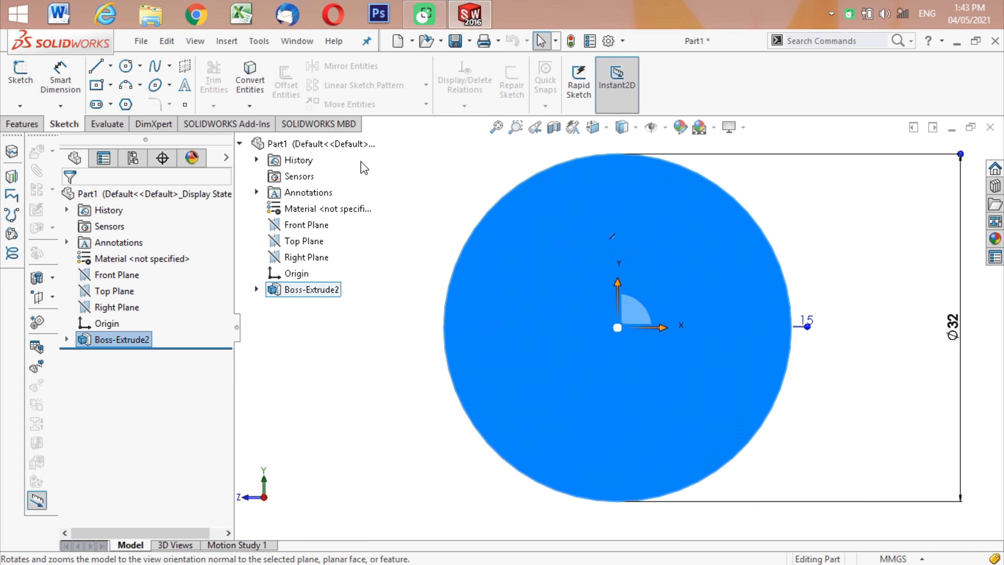
pyautogui.click(126, 67)
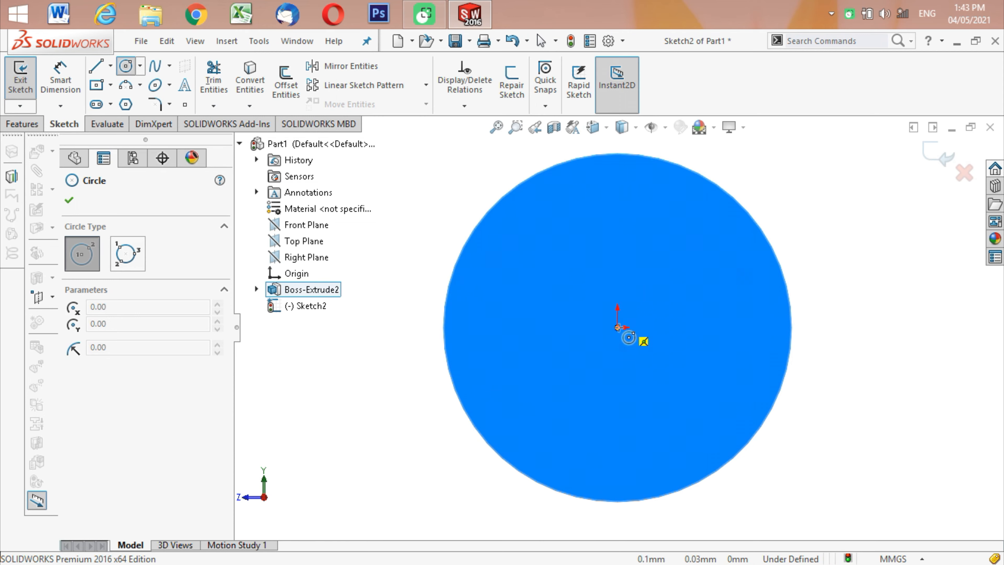
pyautogui.click(619, 328)
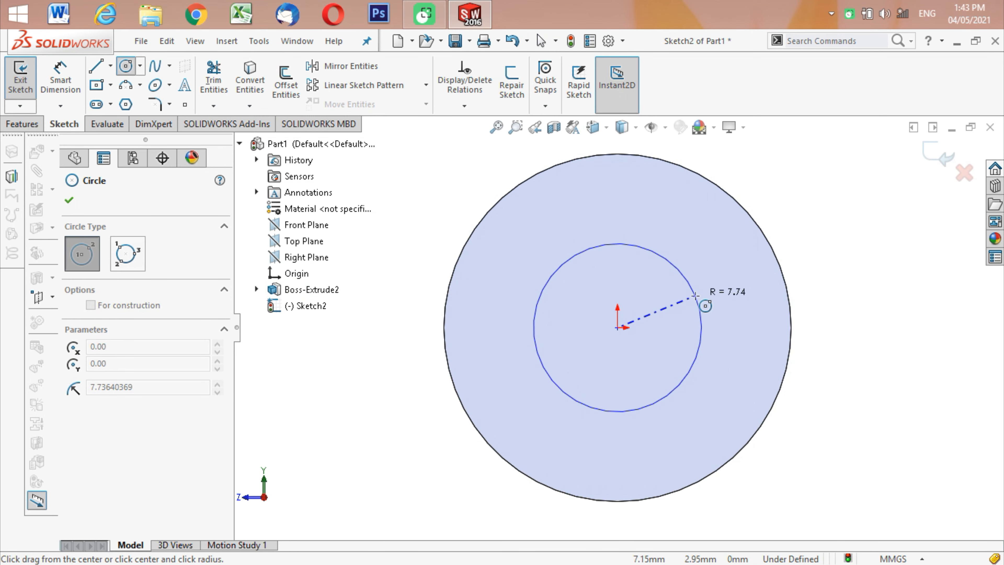
pyautogui.click(695, 295)
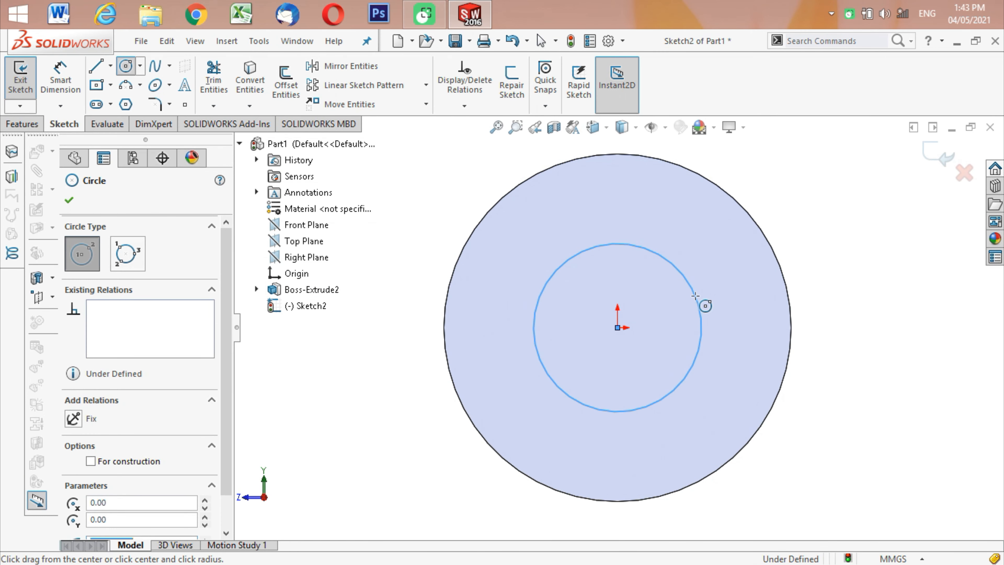
pyautogui.click(69, 202)
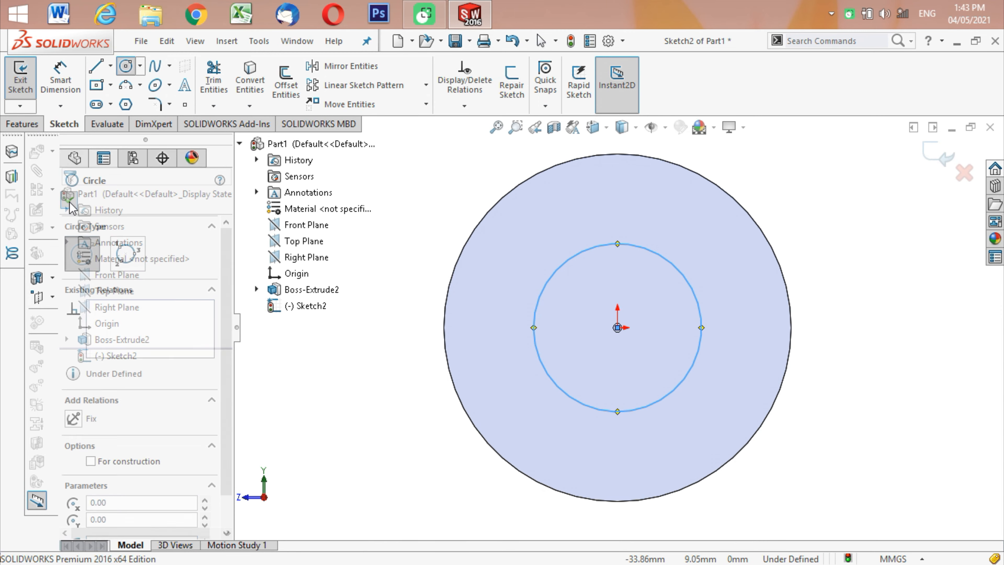
# - Dimension the inner circle's diameter and set it to 10 mm
pyautogui.click(68, 79)
pyautogui.click(558, 266)
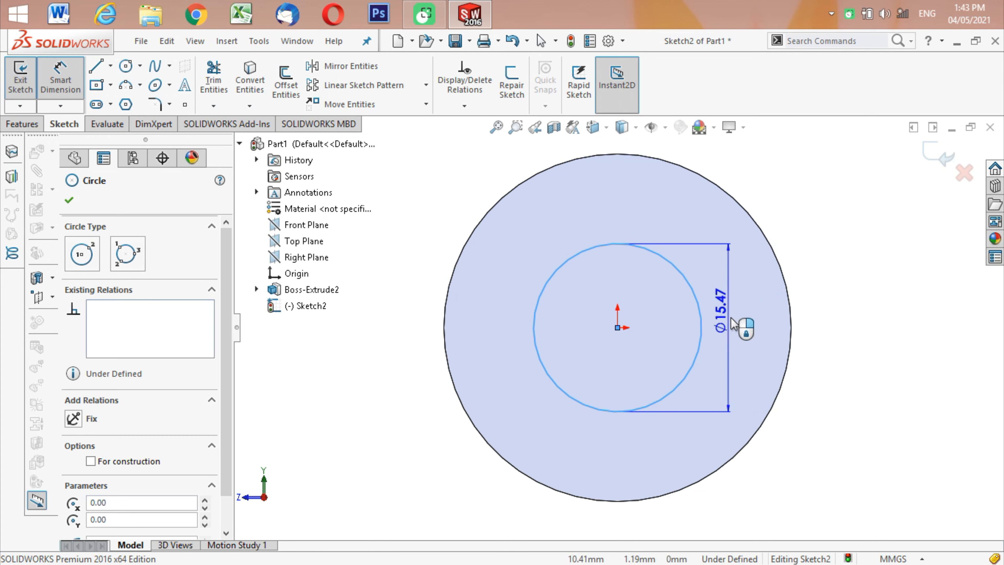
pyautogui.click(729, 322)
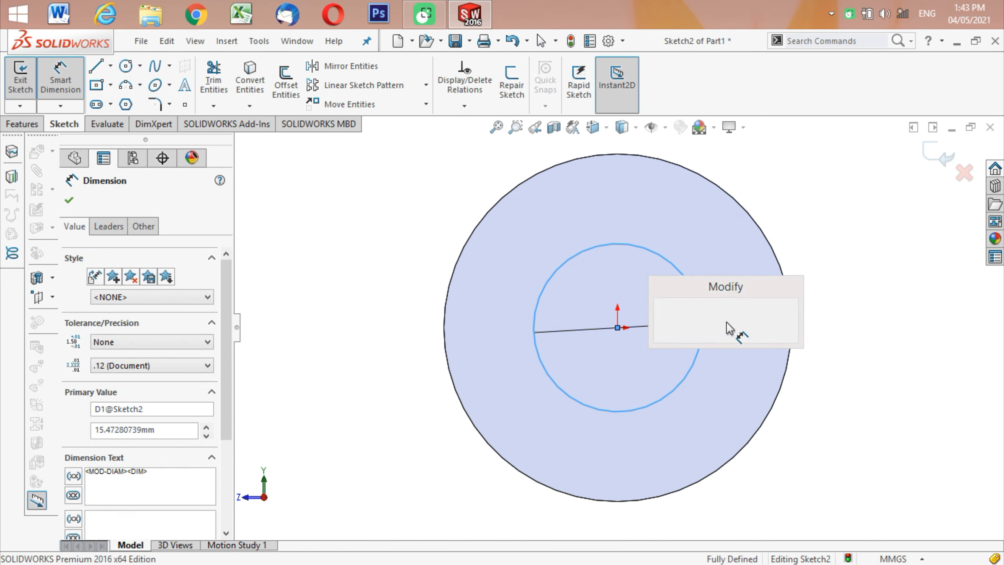
pyautogui.write('10')
pyautogui.moveTo(726, 383)
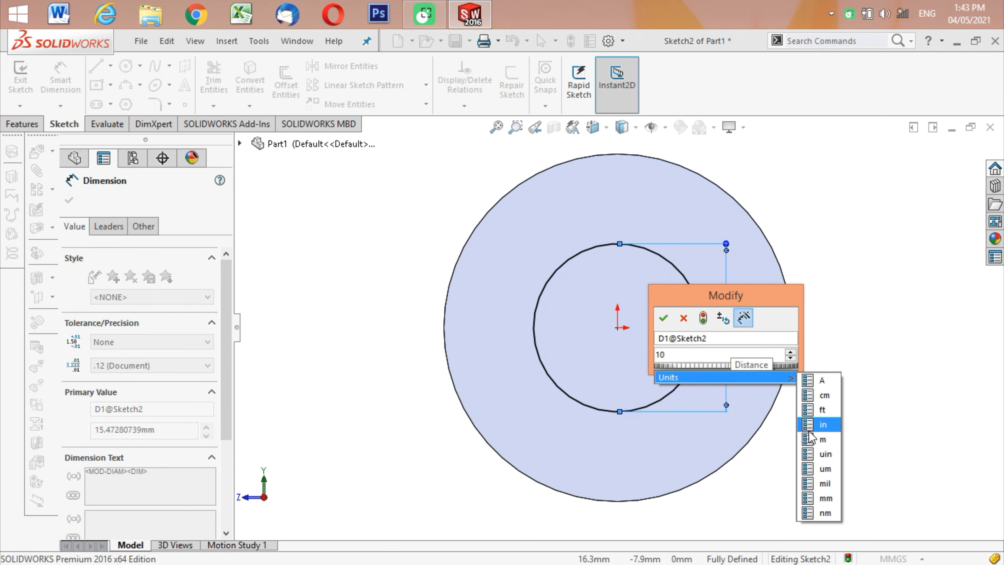
pyautogui.click(829, 499)
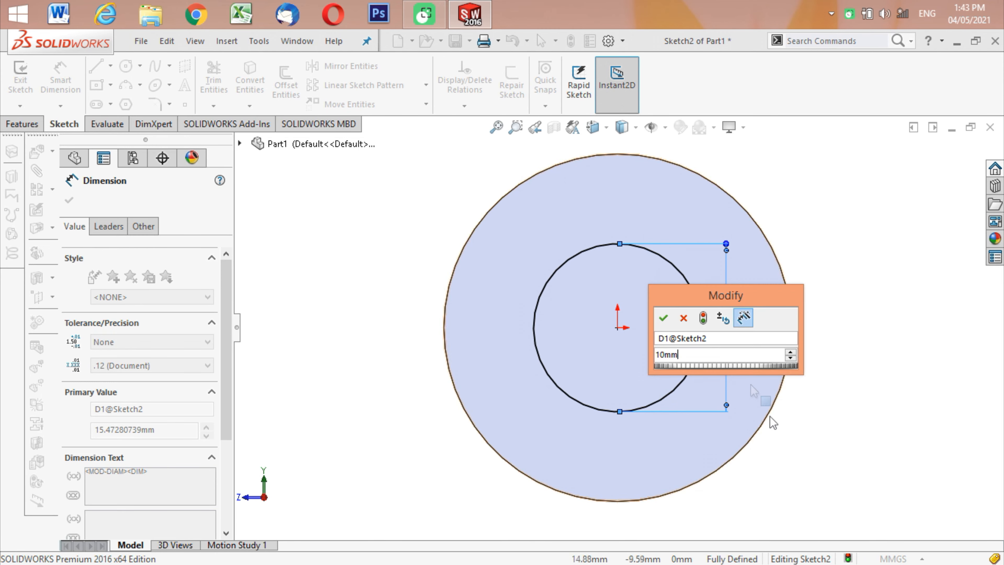
pyautogui.click(665, 319)
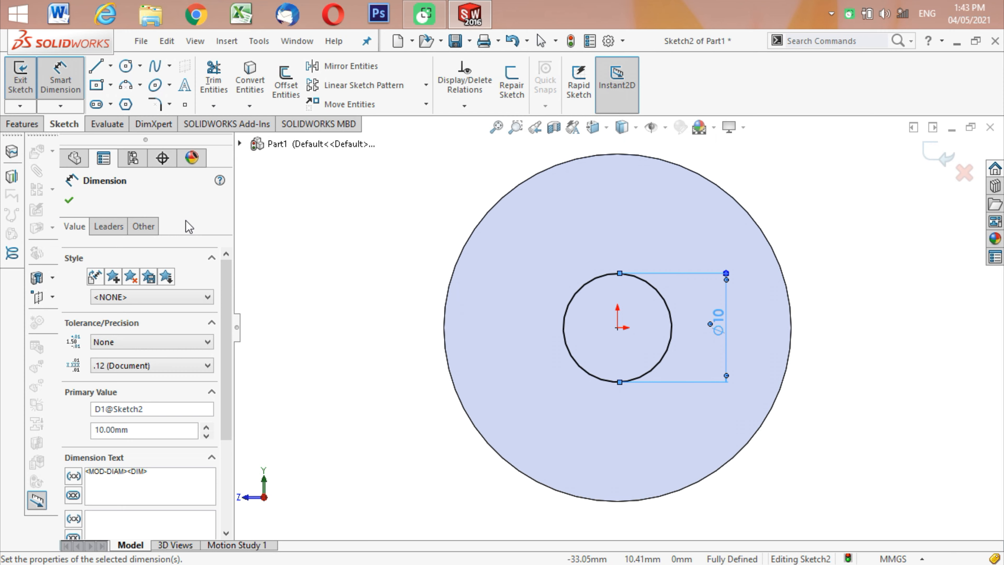
pyautogui.click(69, 200)
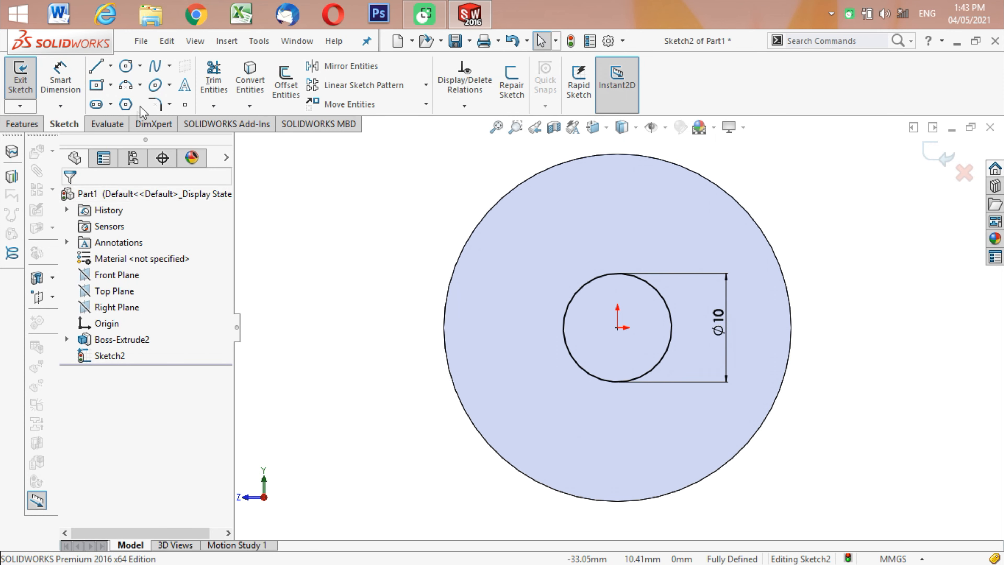
# - Draw a center rectangle about 4.8 mm wide and 3.9 mm high, centred on the topmost point of the 10 mm circle
pyautogui.click(110, 84)
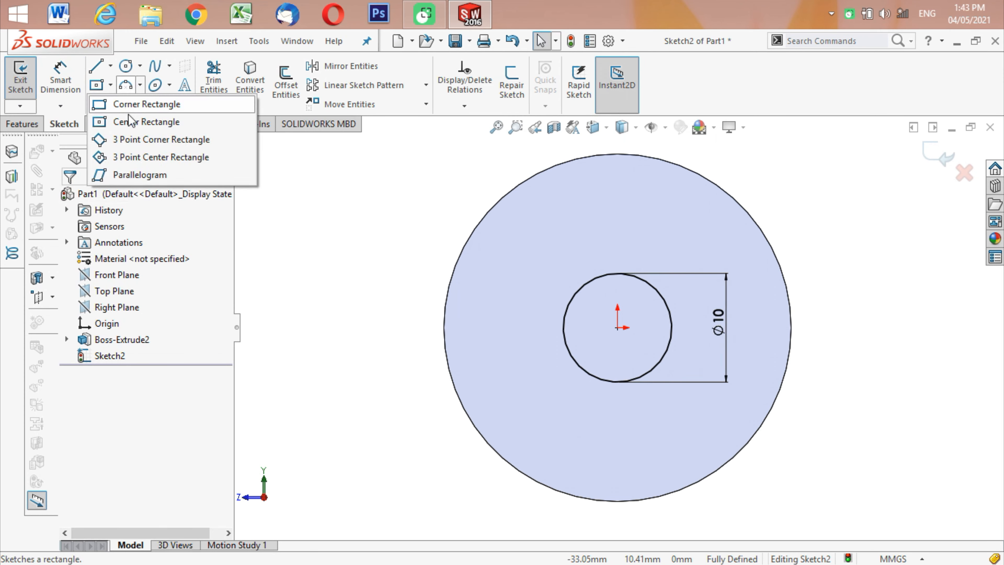
pyautogui.click(133, 122)
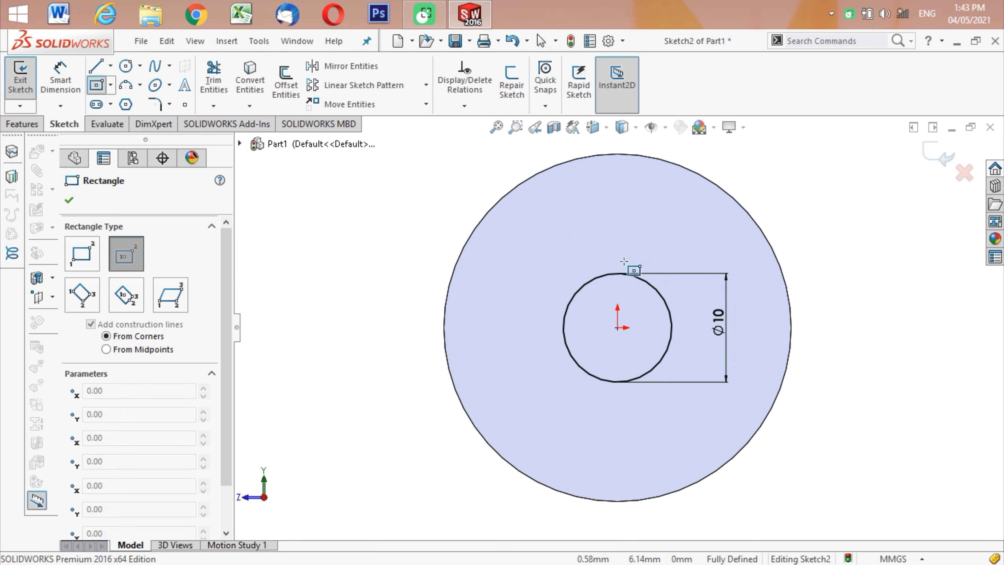
pyautogui.click(617, 273)
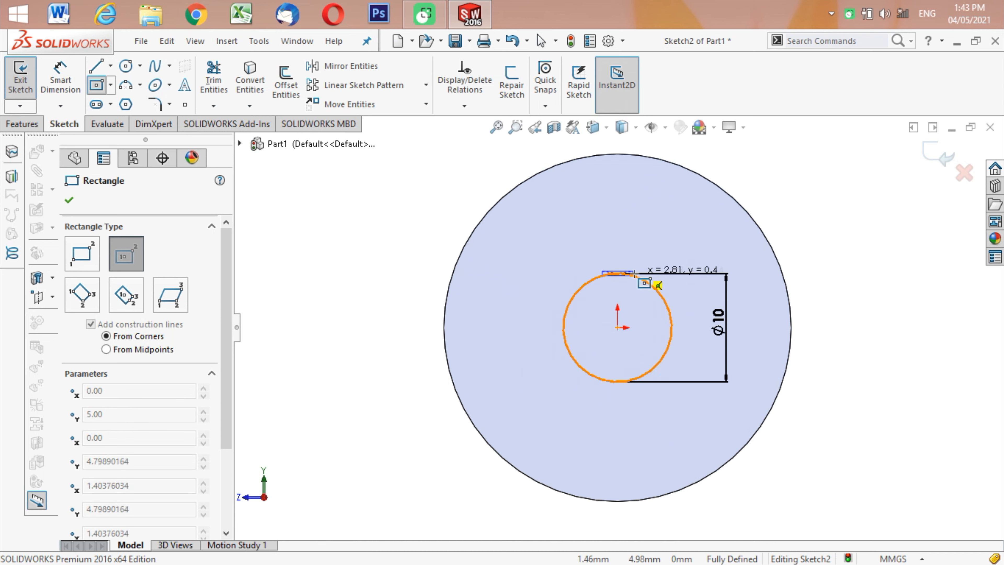
pyautogui.click(643, 252)
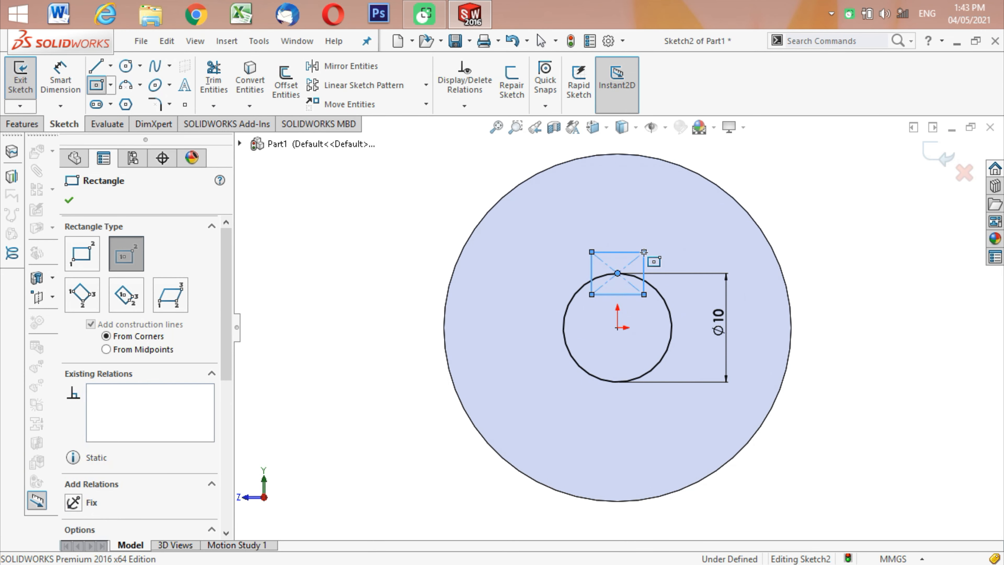
pyautogui.click(73, 204)
# - Dimension the rectangle's top edge and set its width to 2 mm
pyautogui.click(70, 88)
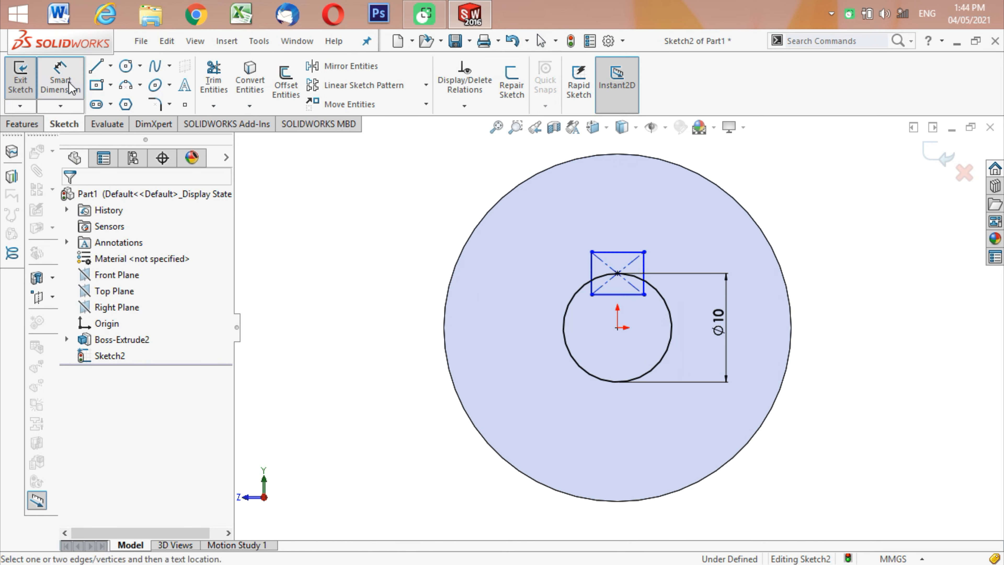
pyautogui.click(612, 253)
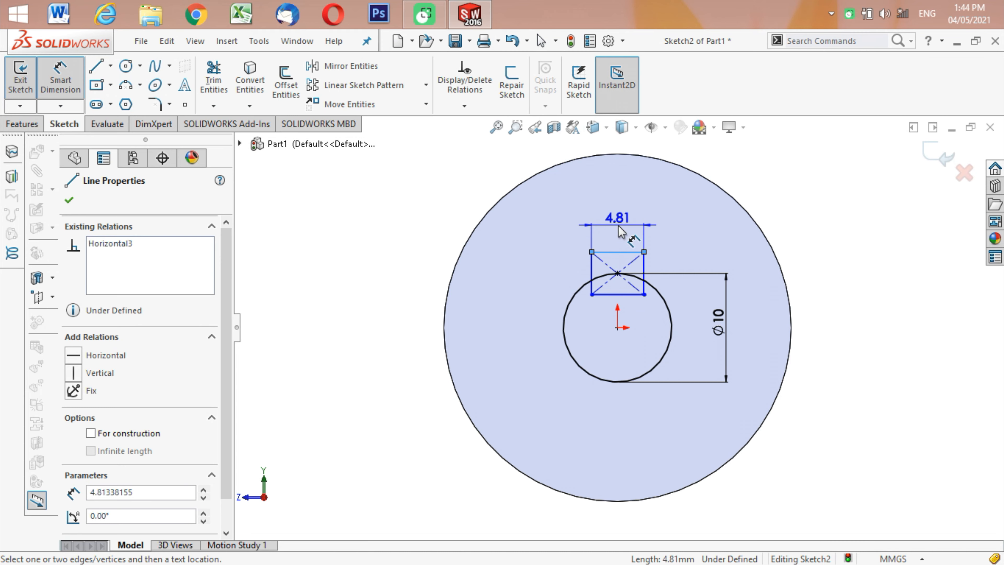
pyautogui.click(618, 225)
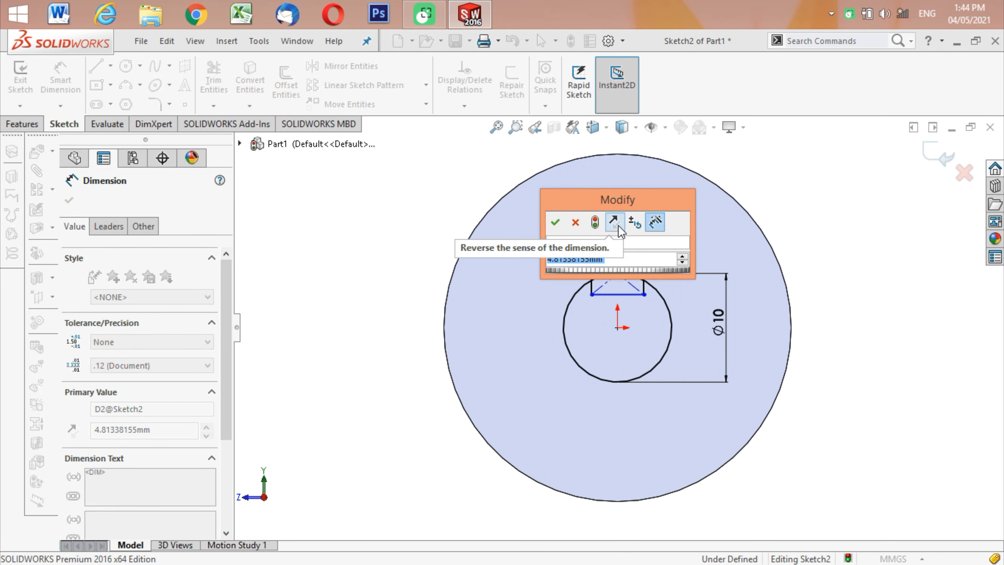
pyautogui.write('2')
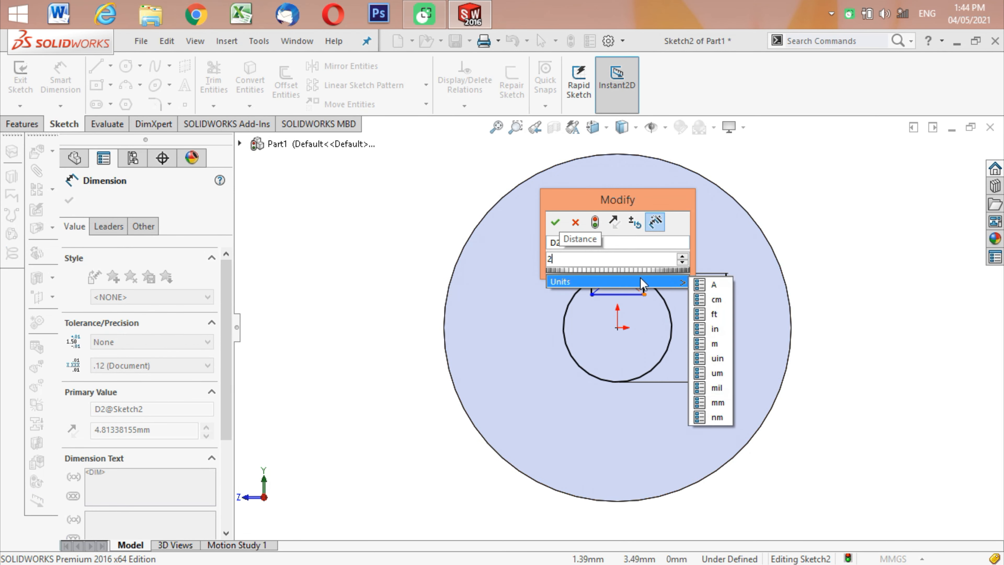
pyautogui.click(717, 403)
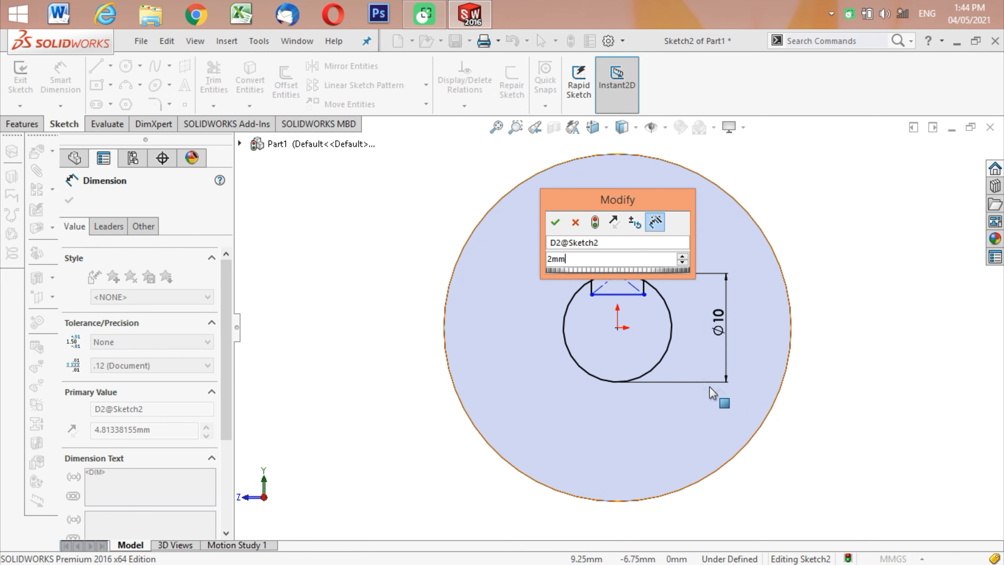
pyautogui.click(561, 222)
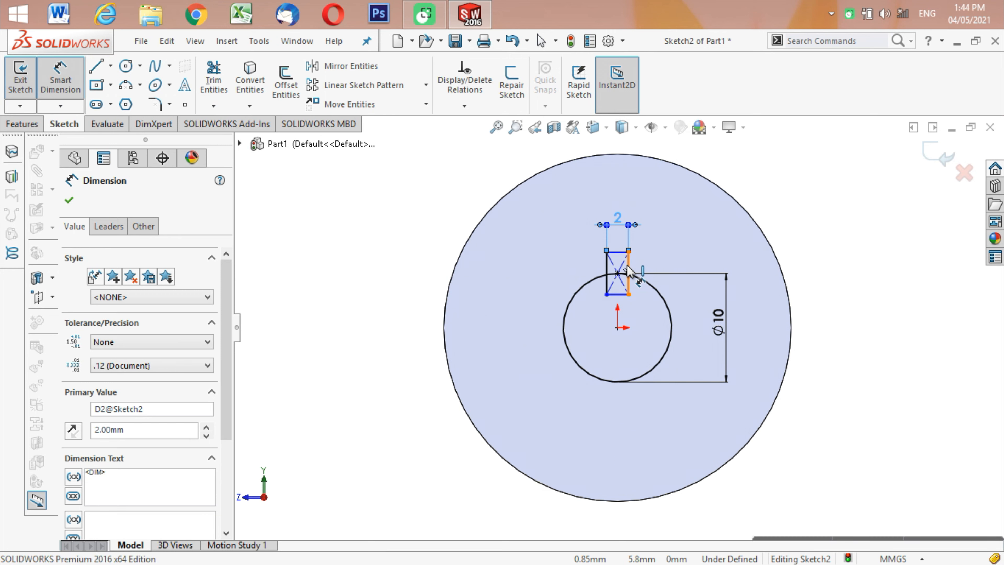
# - Dimension the rectangle's vertical side and set its height to 2 mm
pyautogui.click(628, 273)
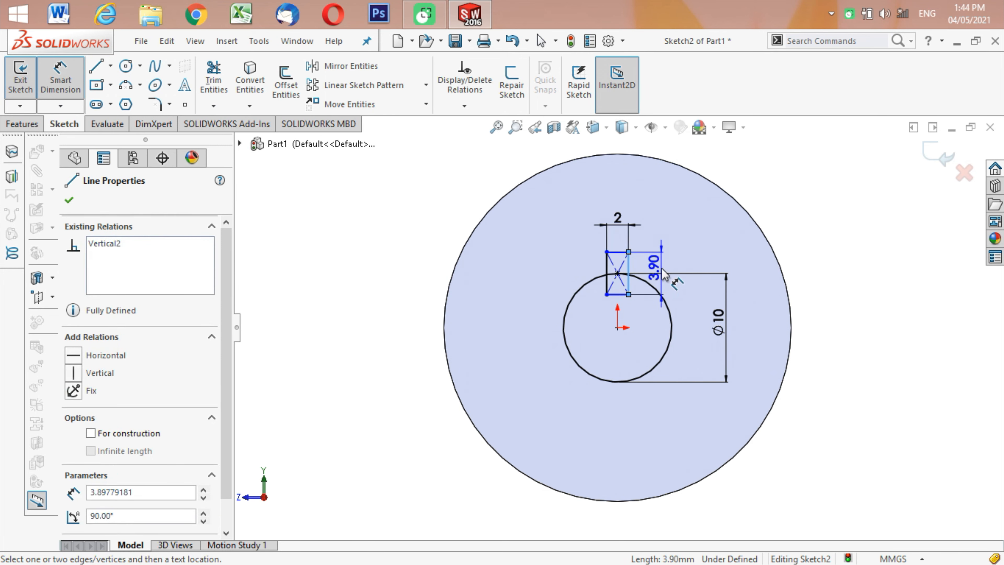
pyautogui.click(657, 264)
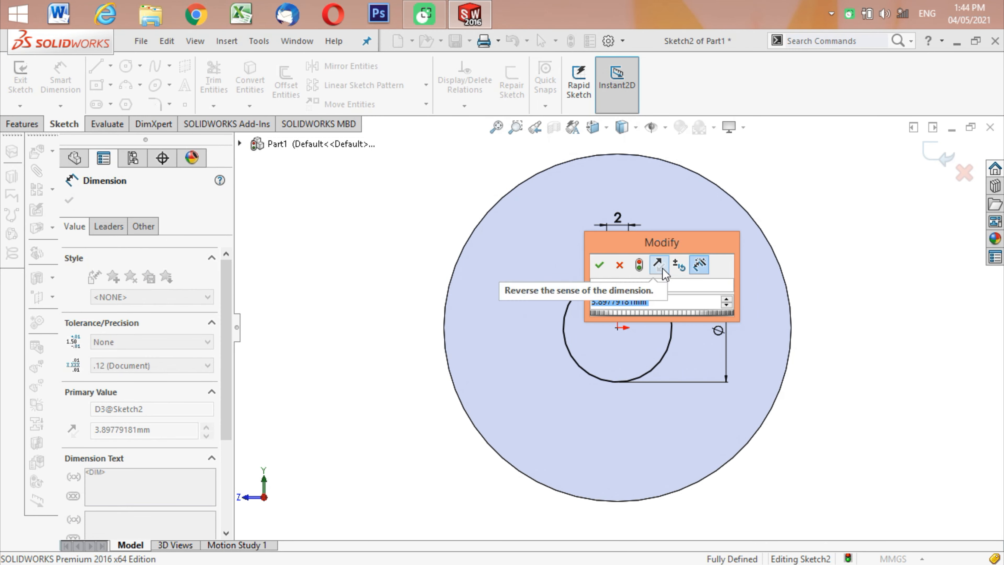
pyautogui.write('2')
pyautogui.moveTo(674, 323)
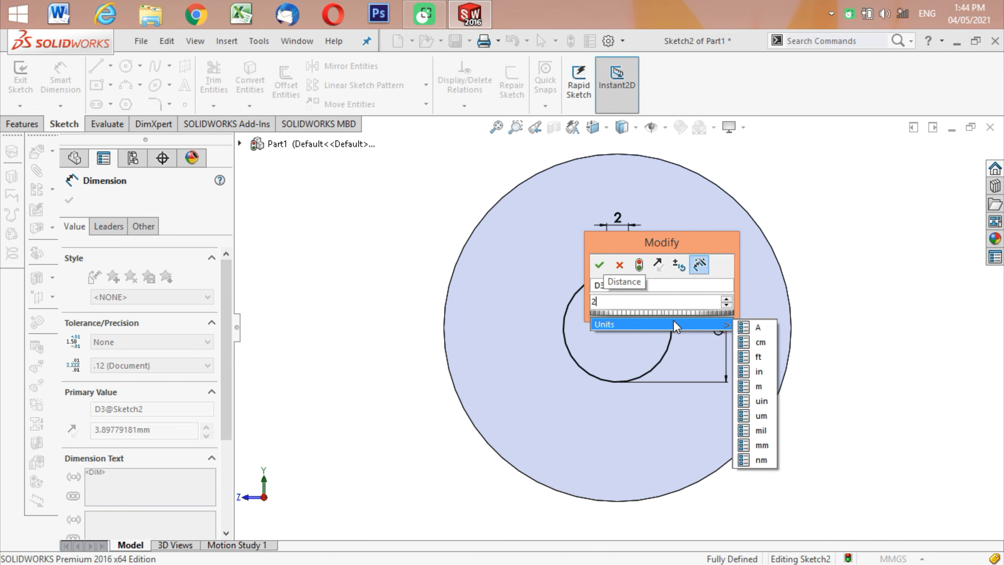
pyautogui.click(761, 445)
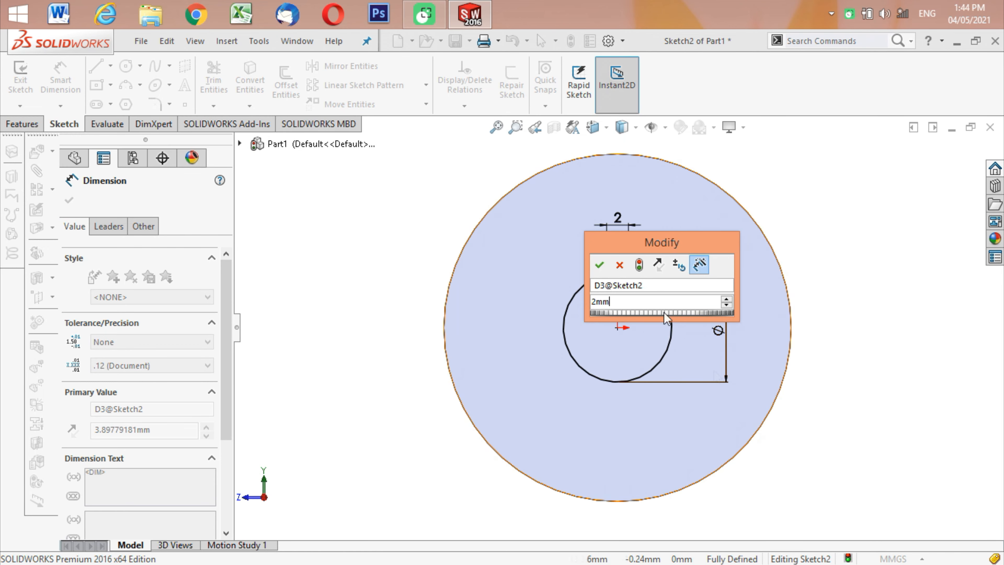
pyautogui.click(601, 265)
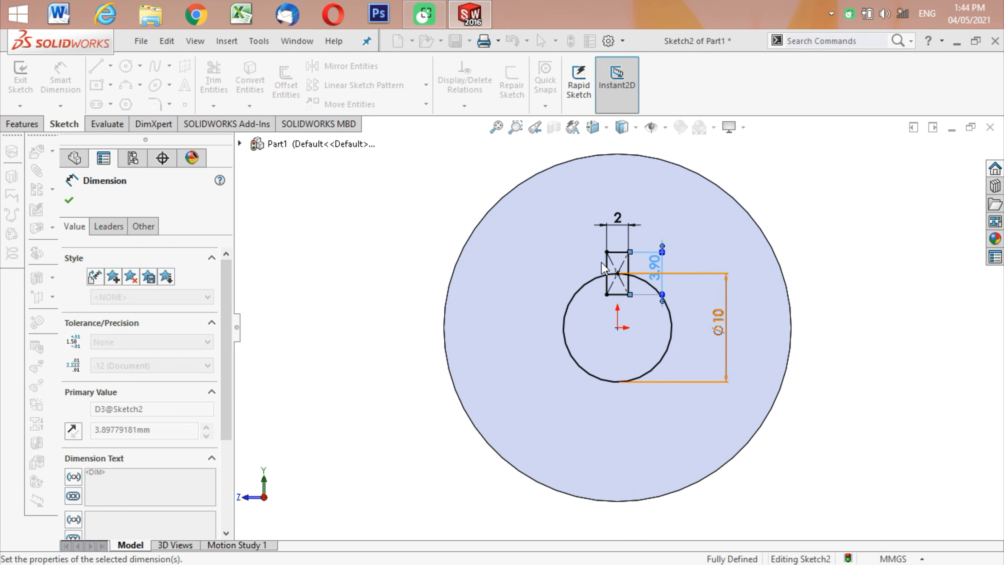
pyautogui.click(69, 201)
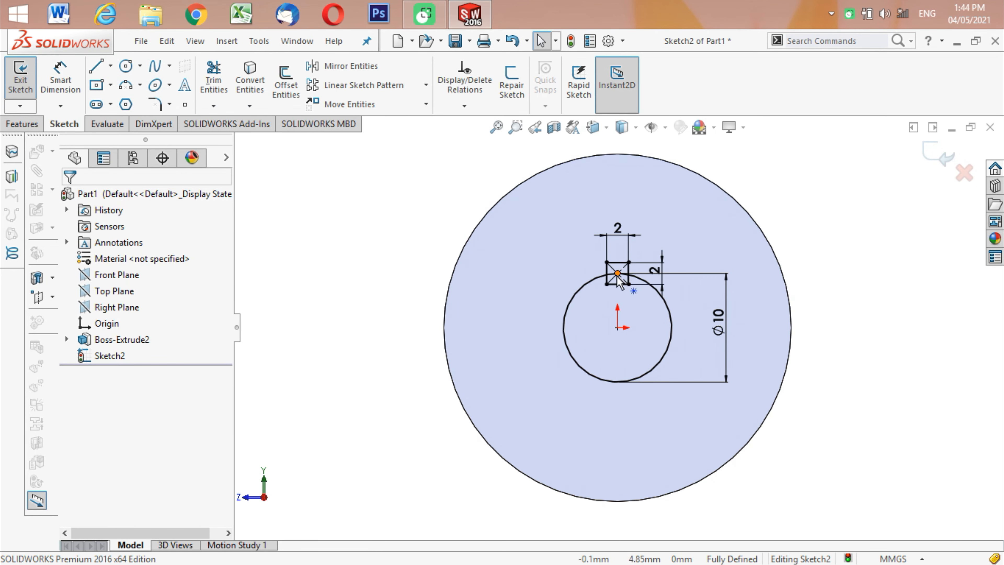
# - Trim the circle's arc inside the 2 mm square and the square's portions inside the circle, leaving one closed keyed-bore outline
pyautogui.scroll(3, 617, 275)
pyautogui.scroll(-2, 617, 276)
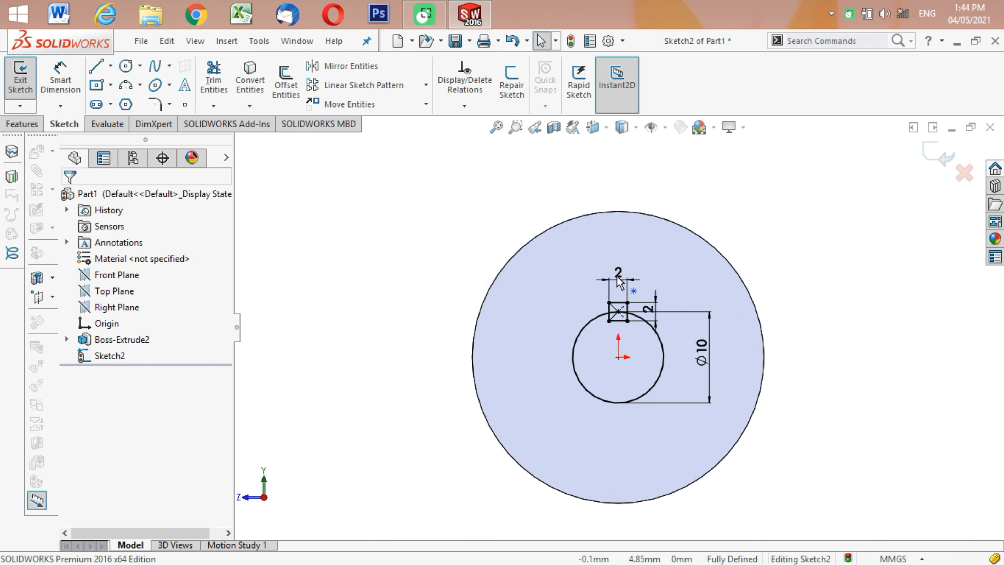
pyautogui.scroll(-2, 624, 340)
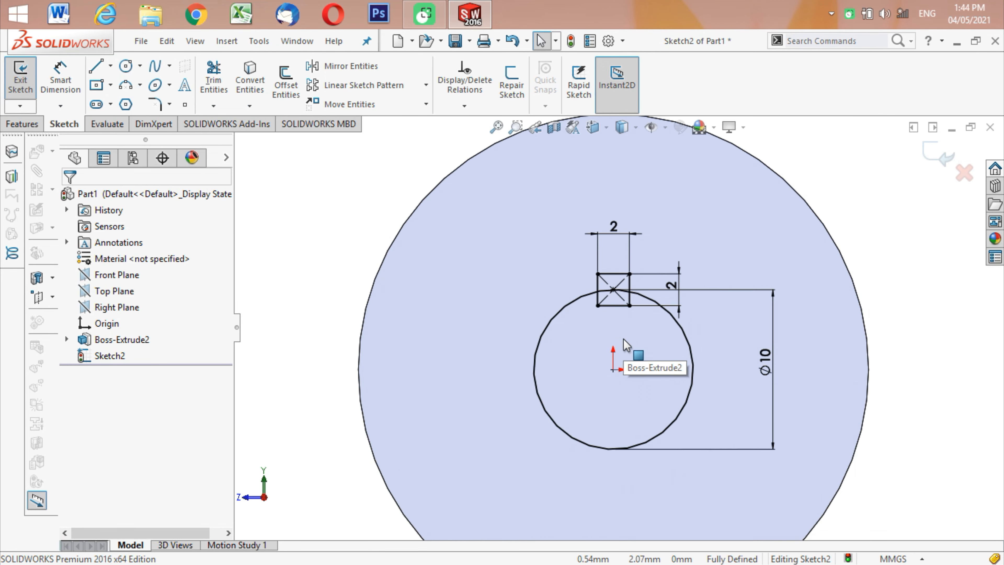
pyautogui.scroll(-3, 627, 345)
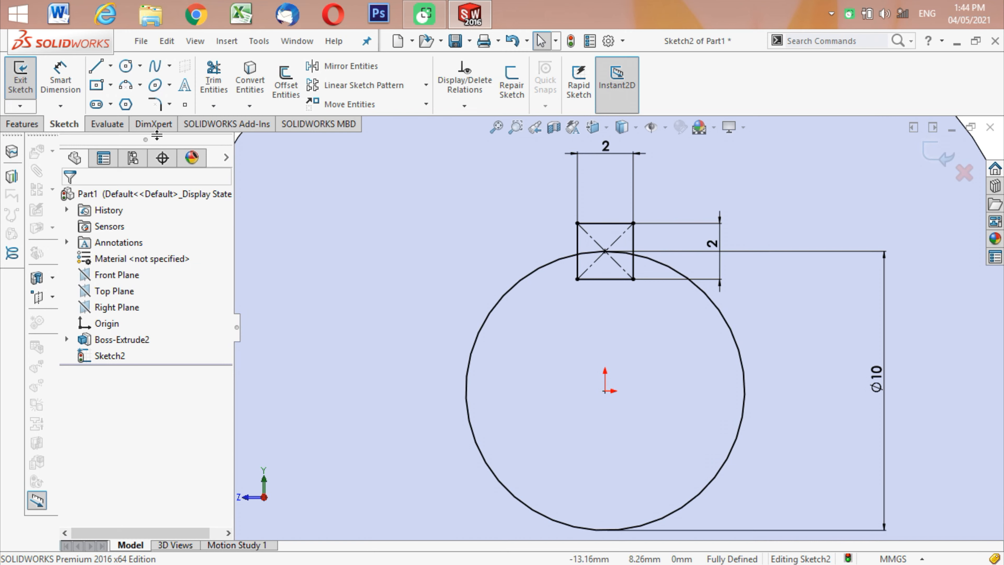
pyautogui.click(216, 78)
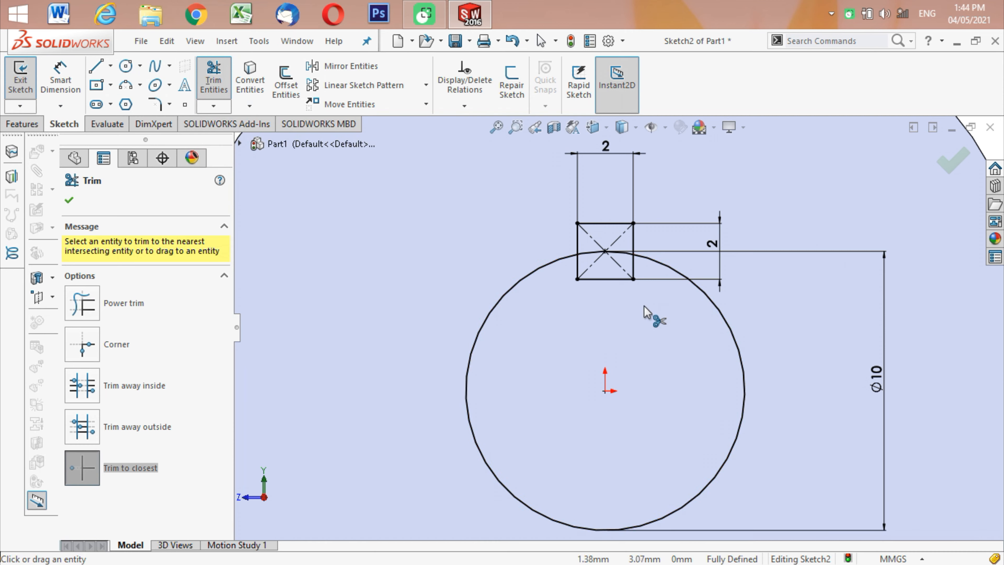
pyautogui.click(578, 269)
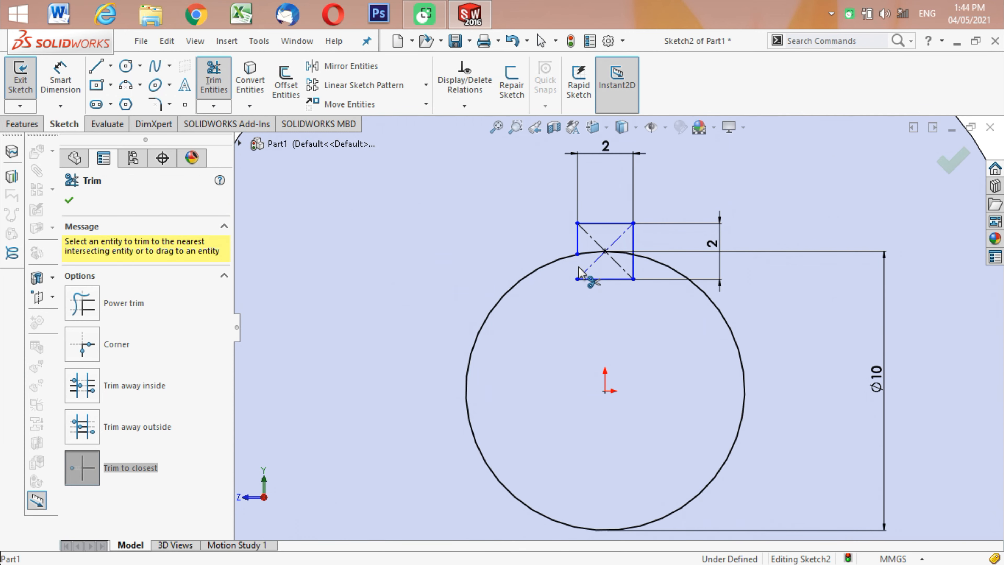
pyautogui.click(594, 254)
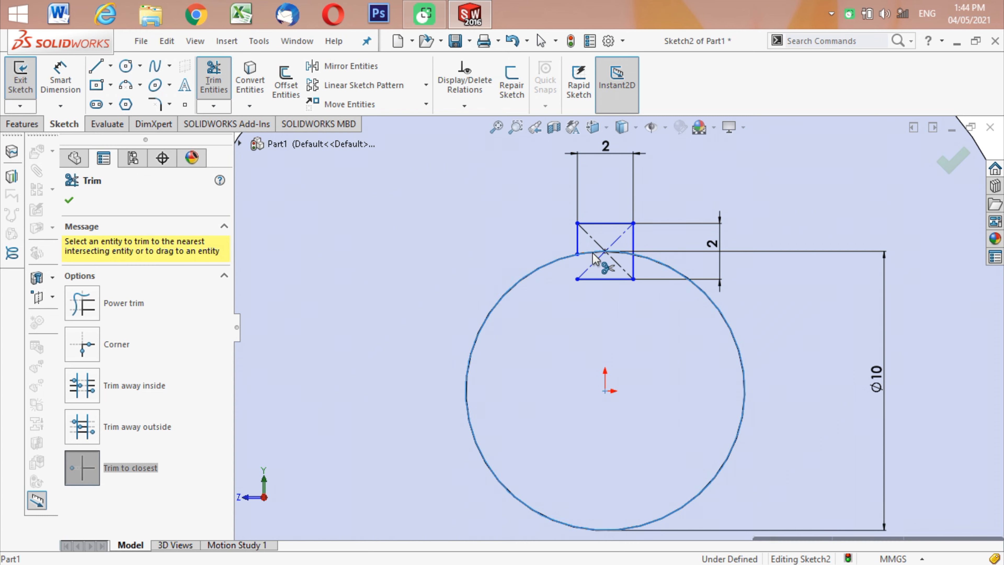
pyautogui.click(618, 253)
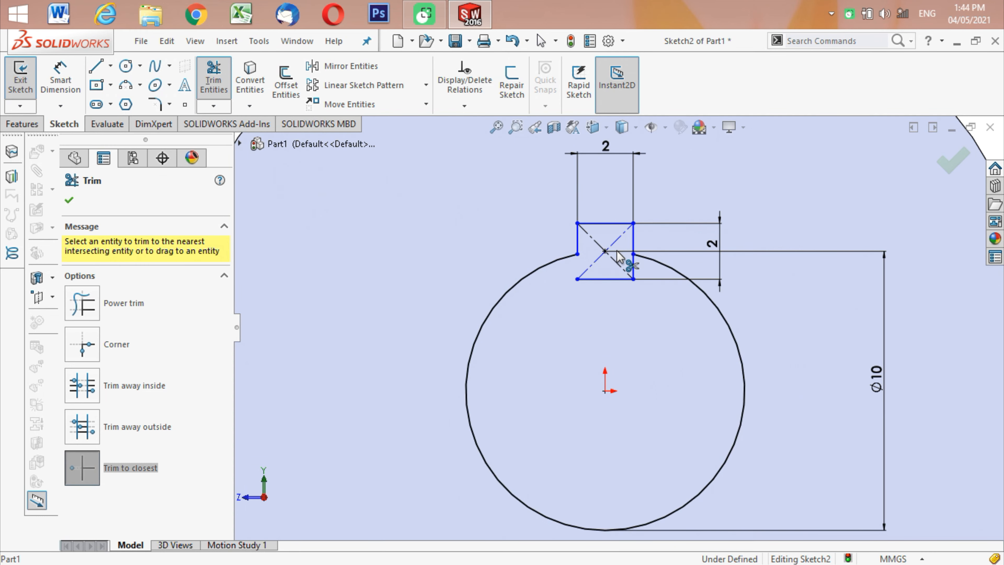
pyautogui.click(629, 279)
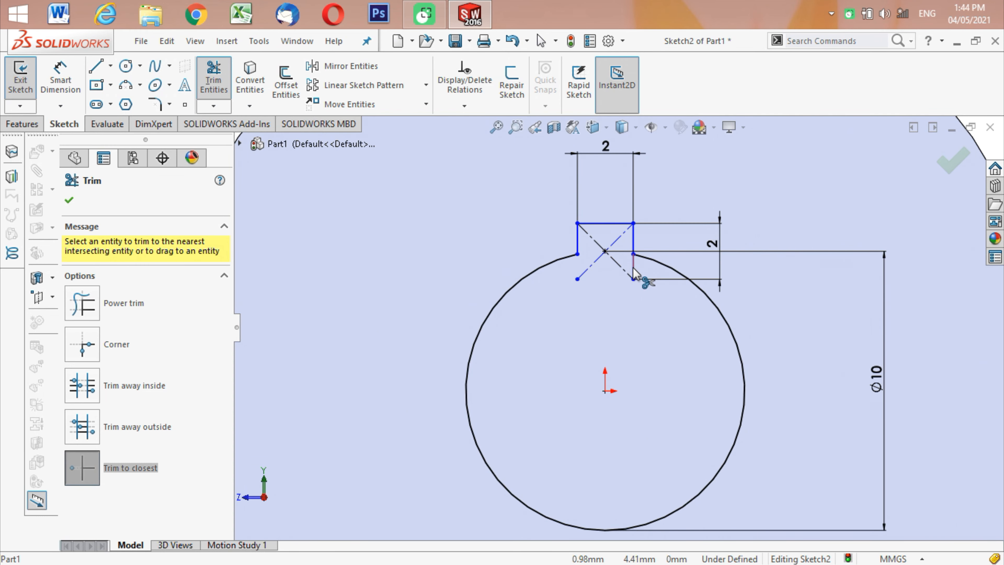
pyautogui.click(634, 272)
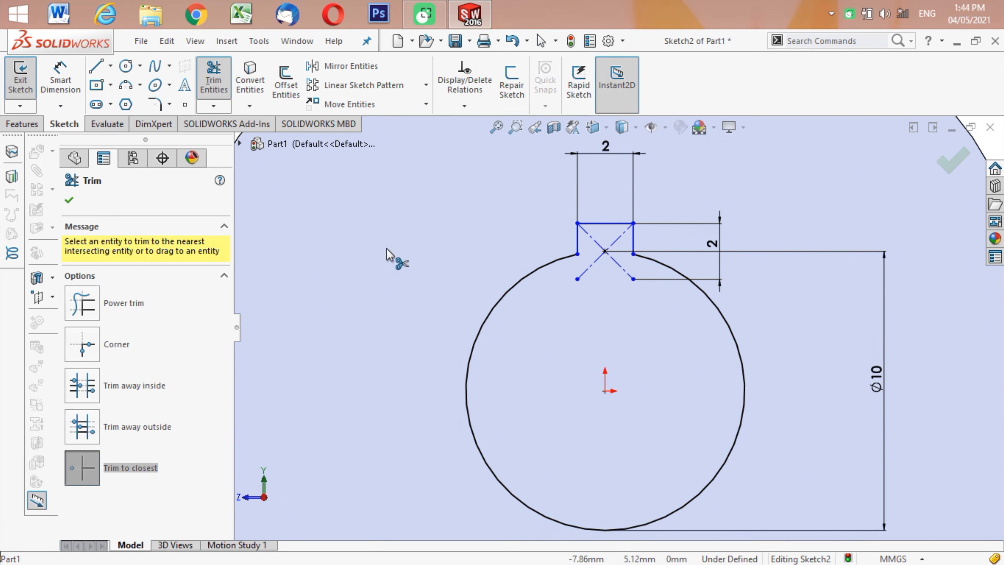
pyautogui.click(69, 203)
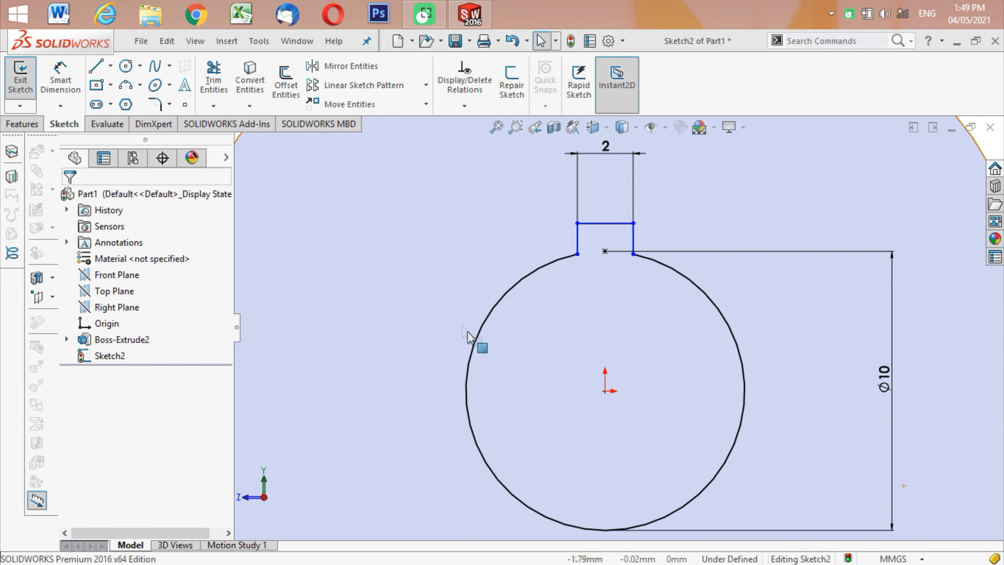
# - Cut-extrude the keyed bore profile through the disc with the Through All end condition
pyautogui.click(423, 243)
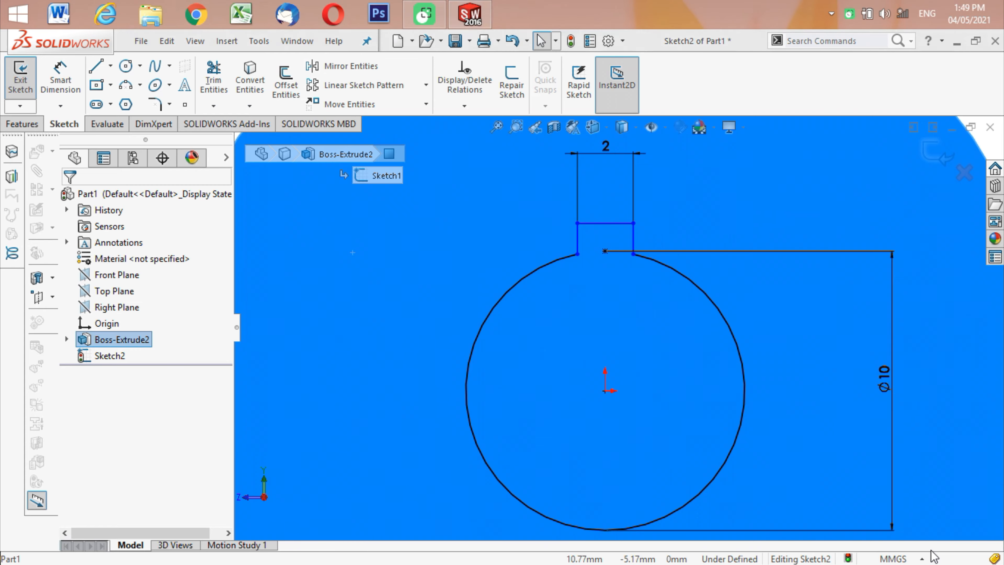
pyautogui.click(378, 176)
pyautogui.click(24, 130)
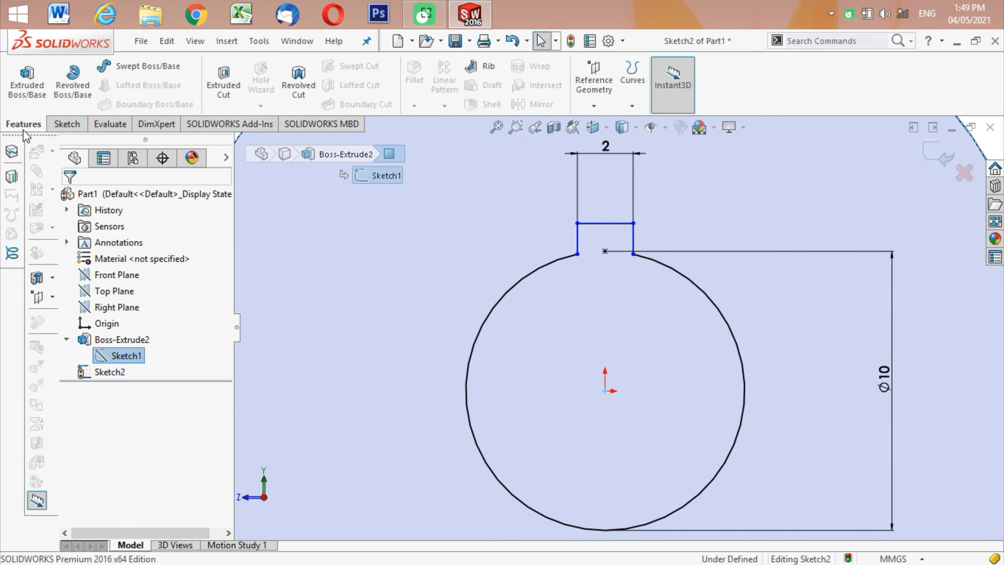
pyautogui.click(224, 80)
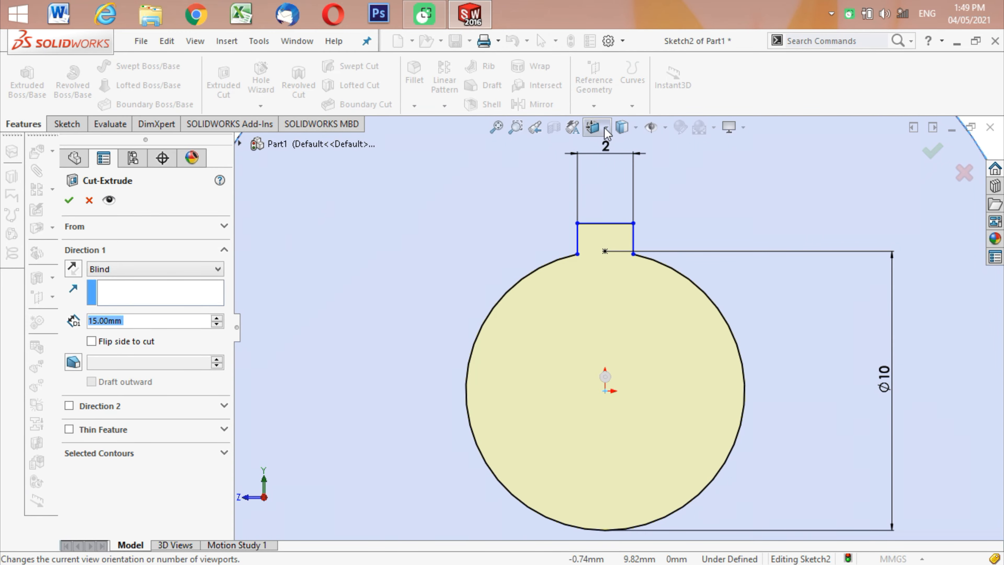
pyautogui.click(604, 129)
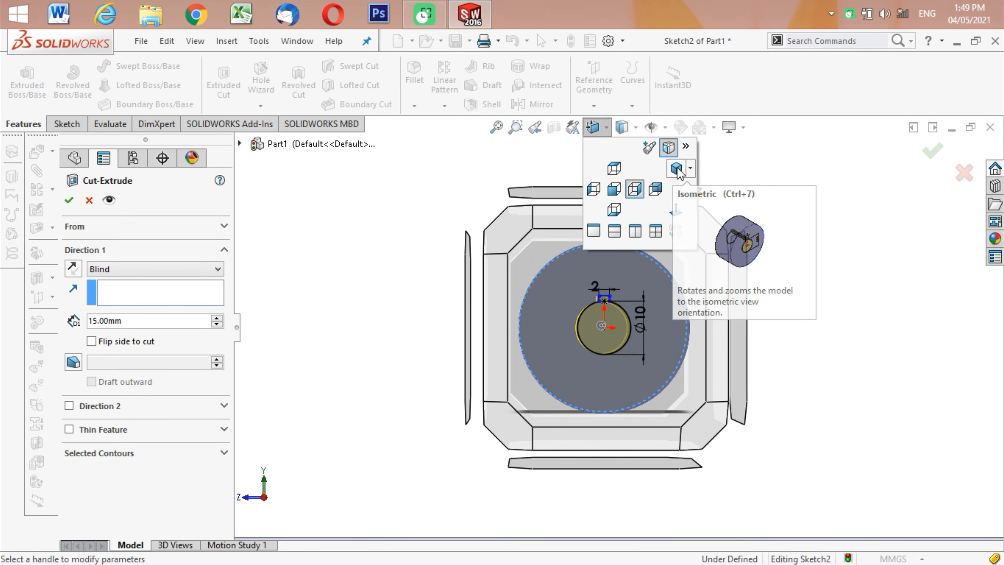
pyautogui.click(677, 169)
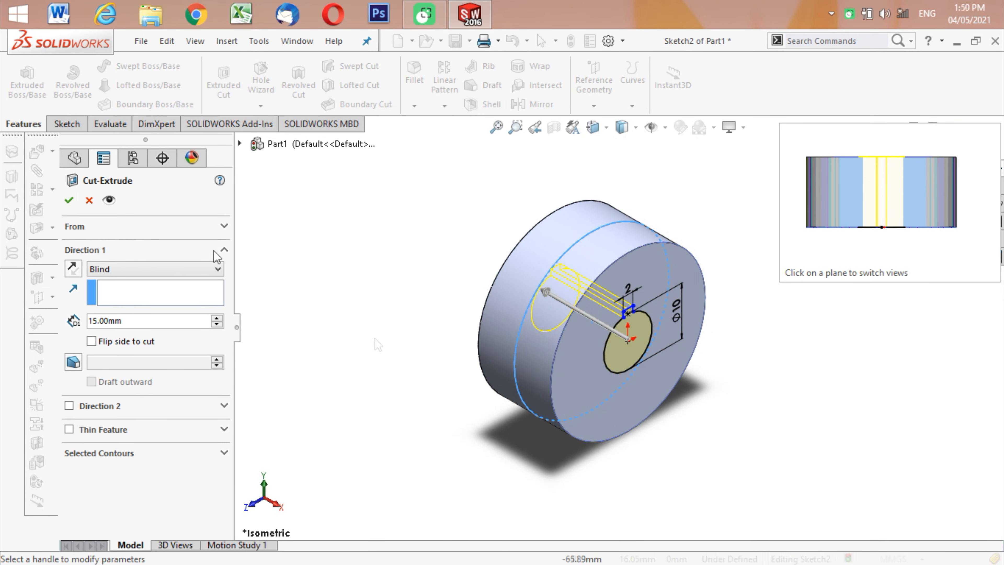
pyautogui.click(217, 270)
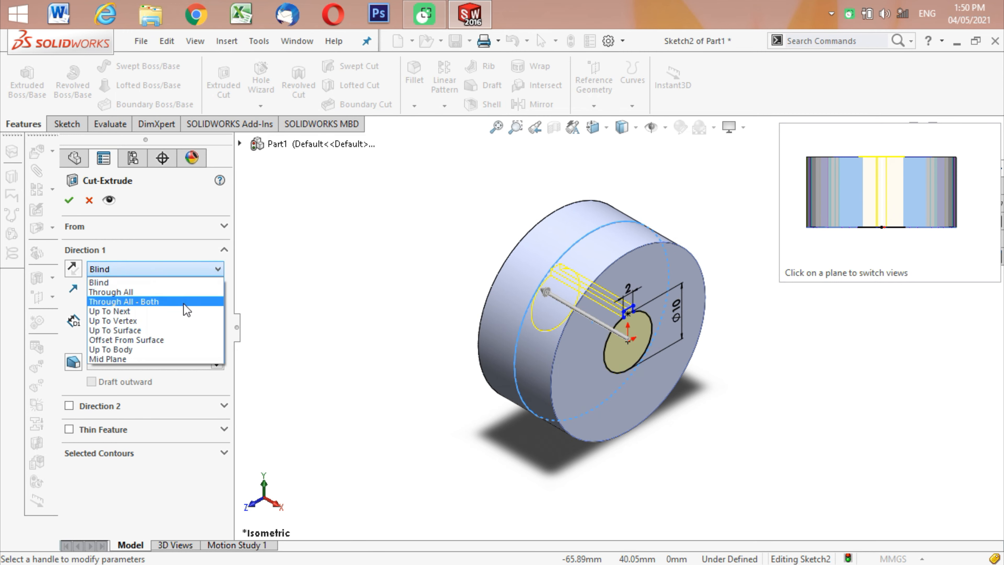
pyautogui.click(155, 293)
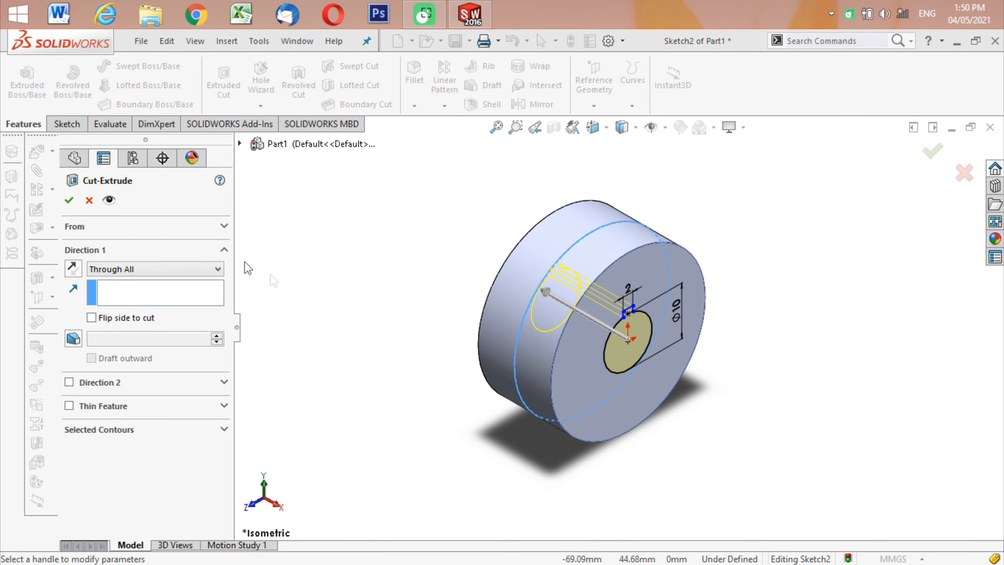
pyautogui.click(69, 202)
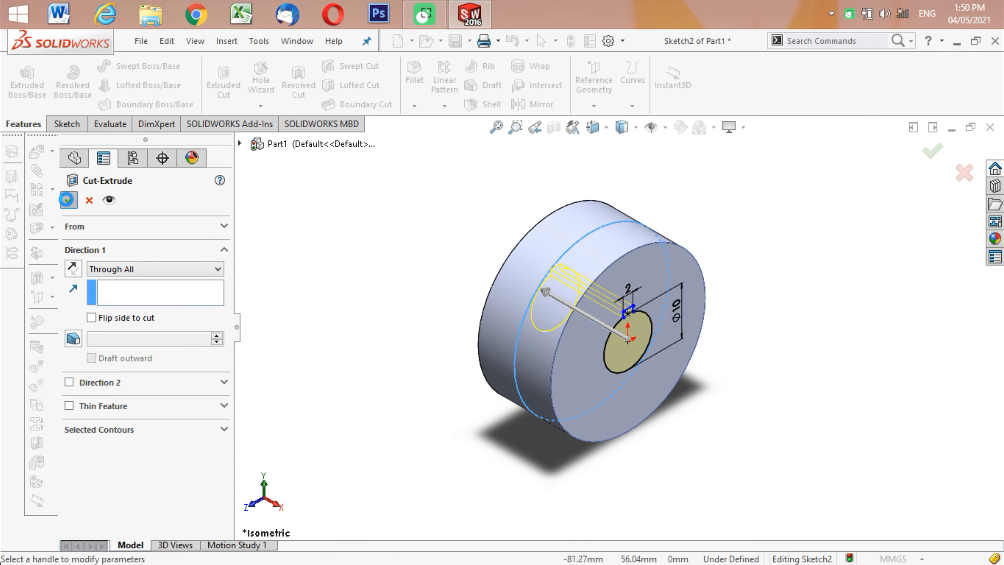
pyautogui.click(392, 278)
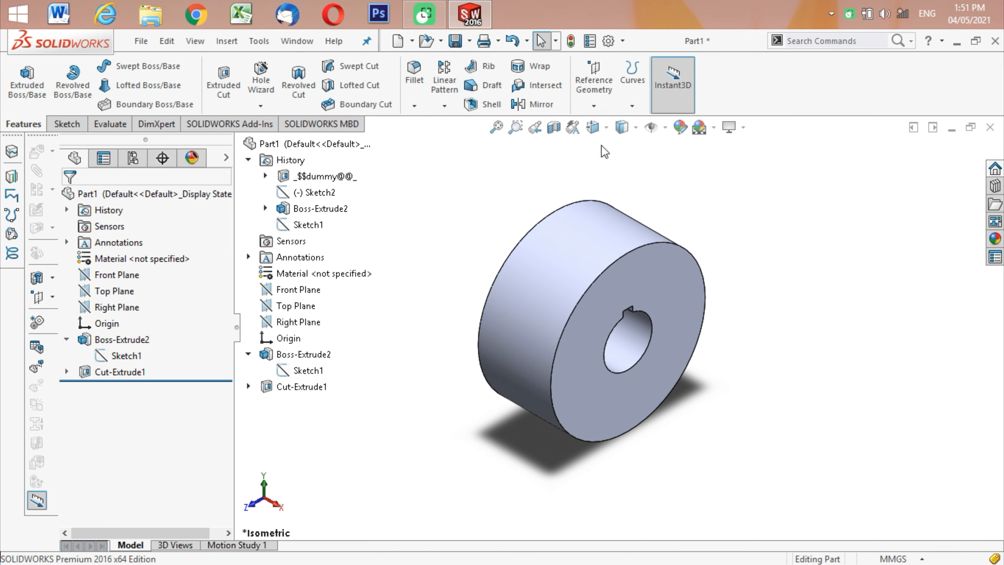
# - Start a new sketch on the disc's flat front face around the keyed bore
pyautogui.click(593, 127)
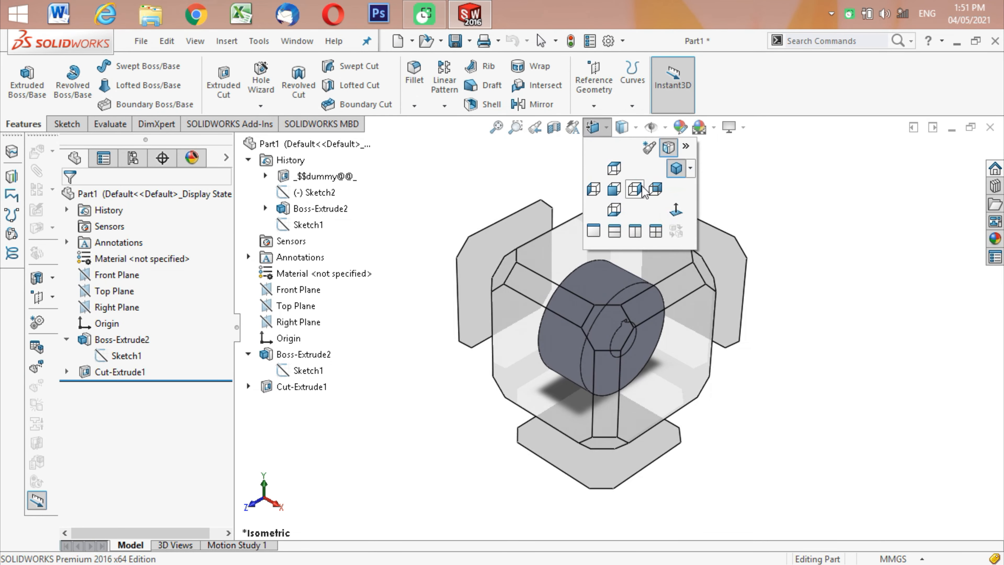
pyautogui.click(676, 170)
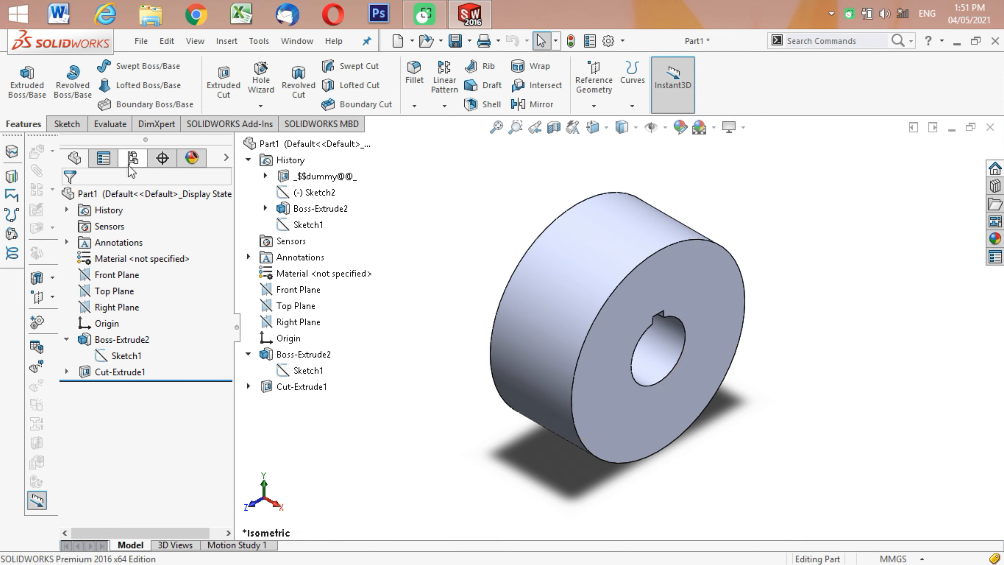
pyautogui.click(68, 125)
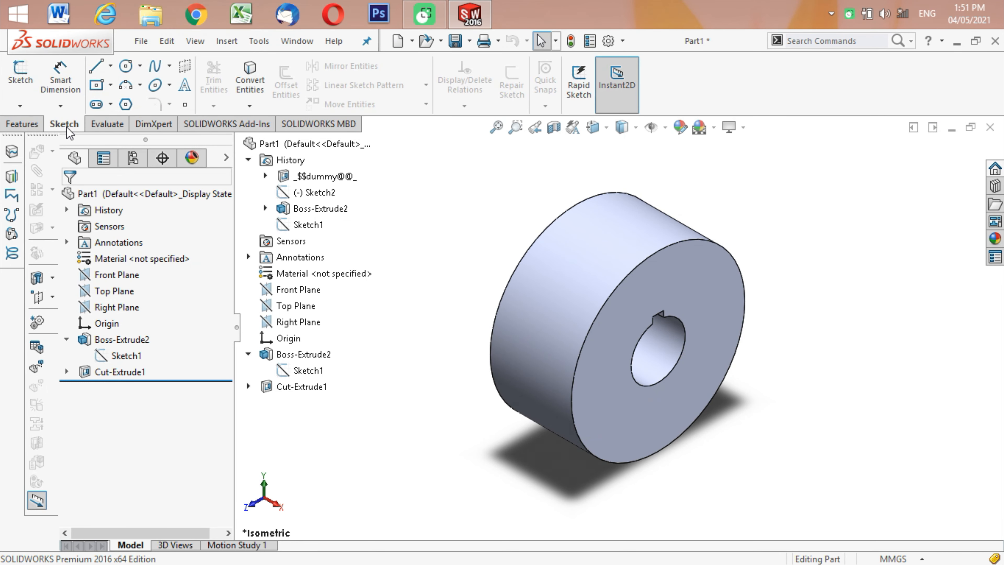
pyautogui.click(20, 75)
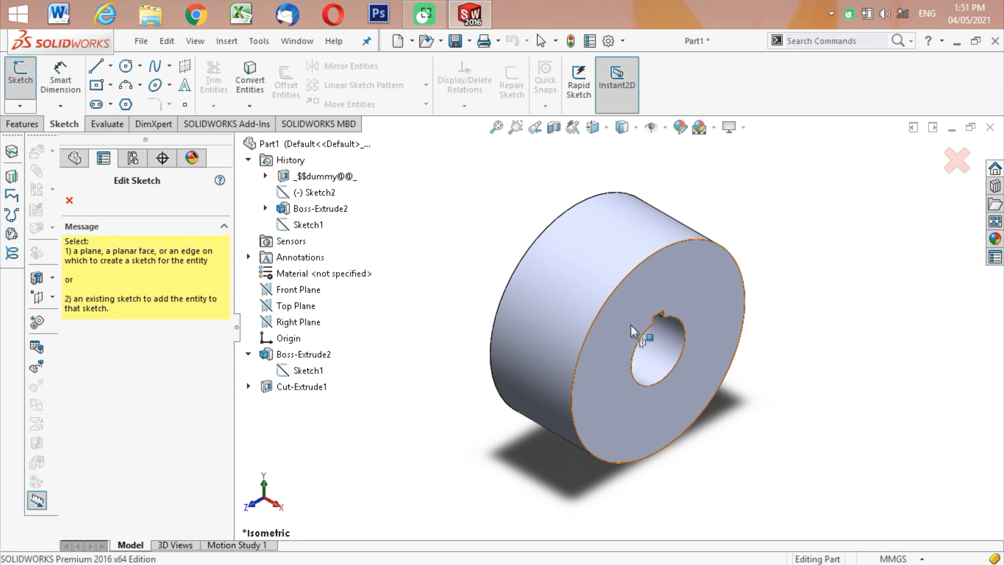
pyautogui.click(617, 336)
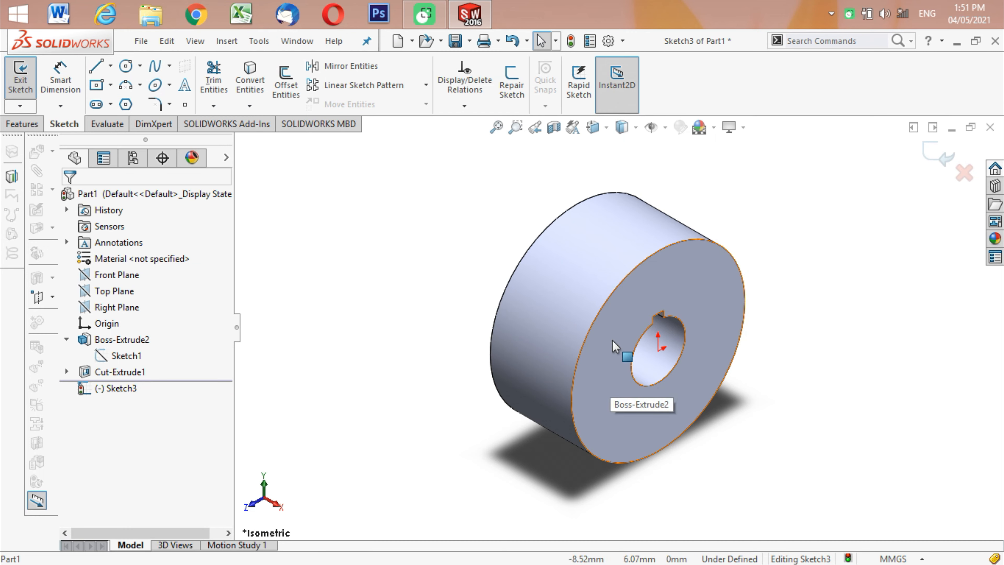
pyautogui.click(608, 128)
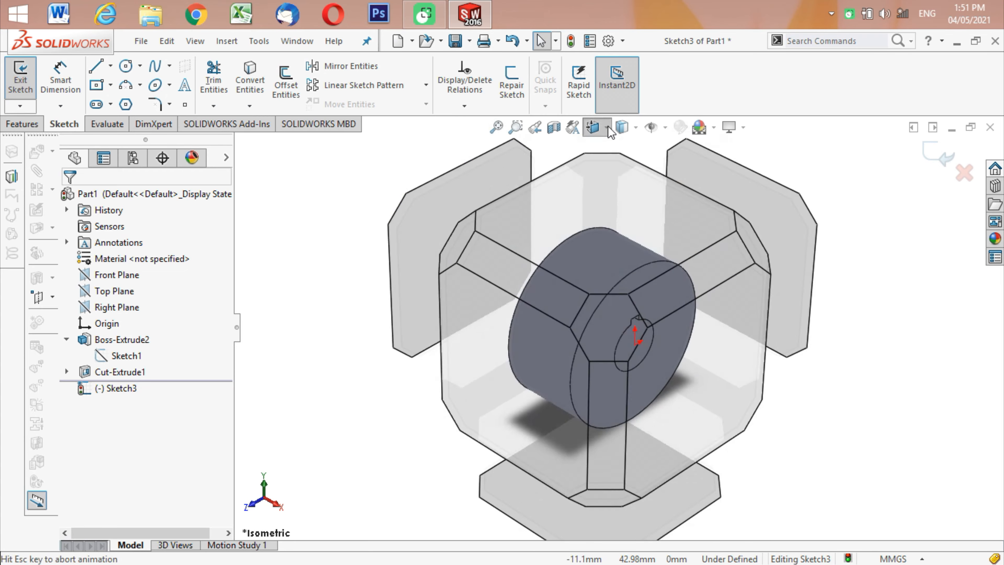
pyautogui.click(676, 206)
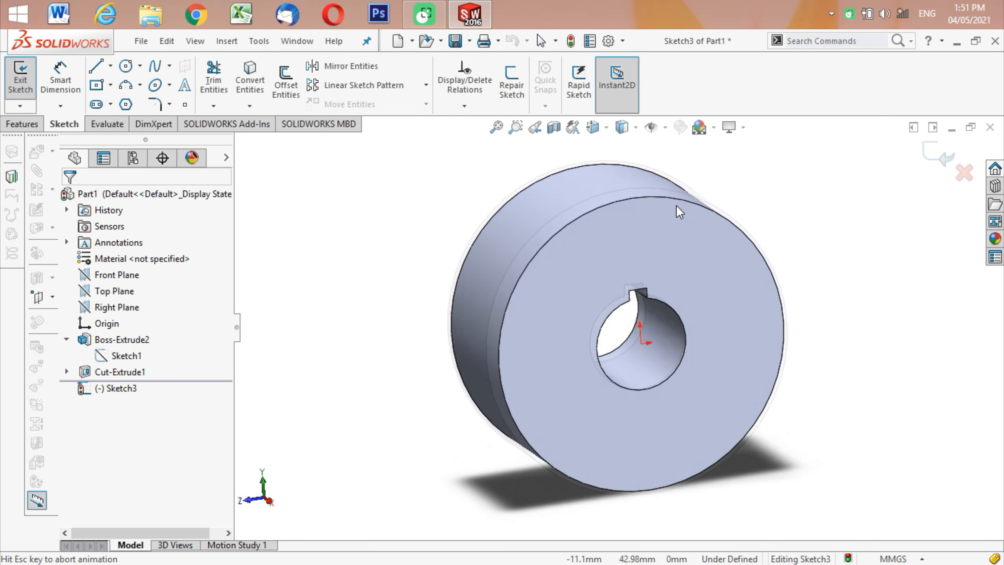
pyautogui.click(924, 551)
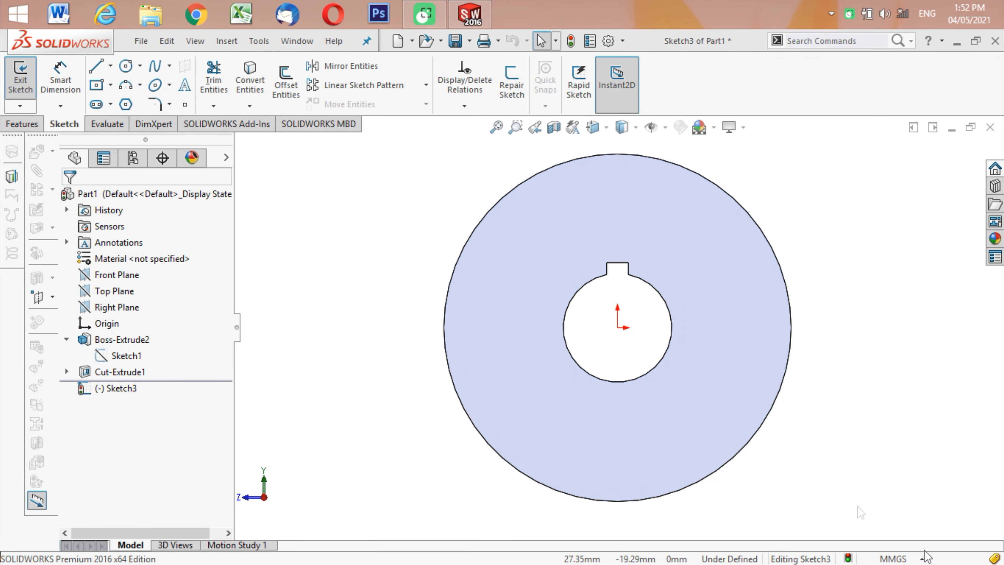
# - Draw two concentric circles centred on the origin, about 19 mm and 25 mm in diameter, on the disc's front face
pyautogui.click(125, 66)
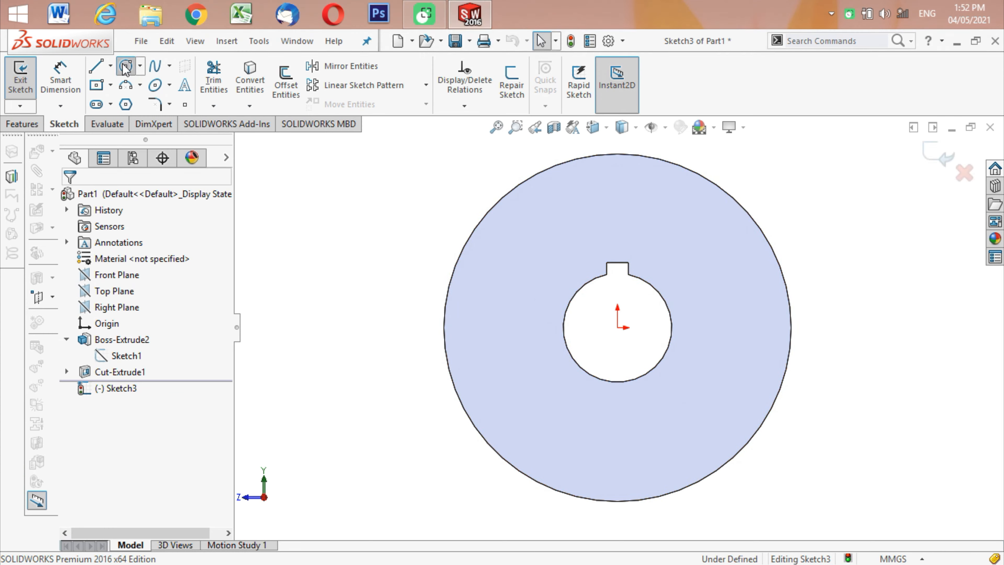
pyautogui.click(619, 328)
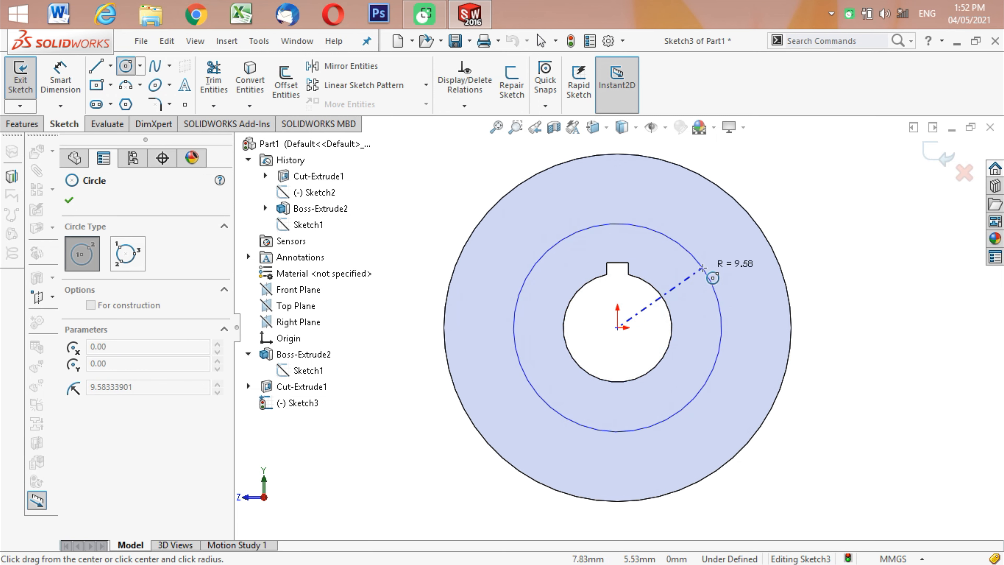
pyautogui.click(700, 265)
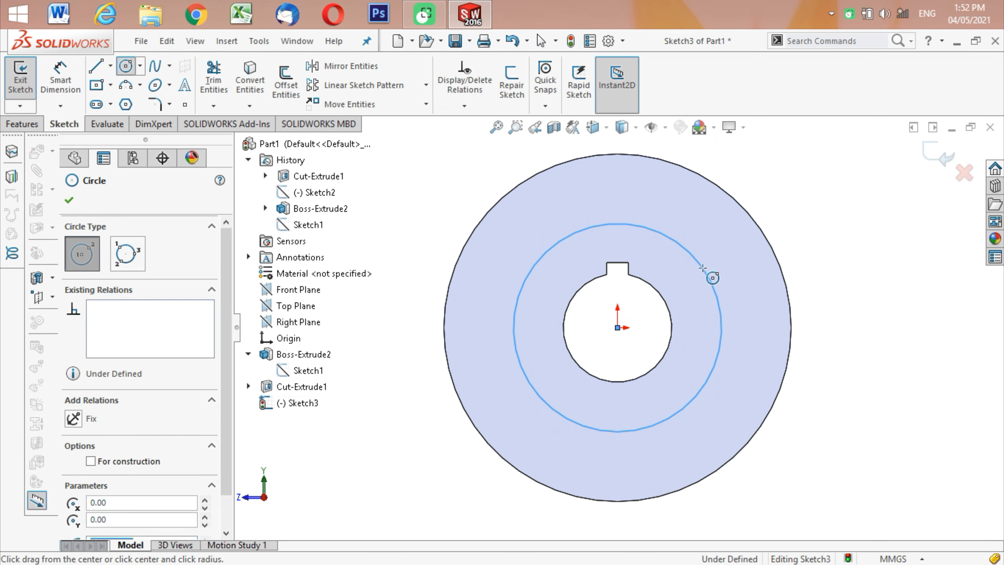
pyautogui.click(617, 328)
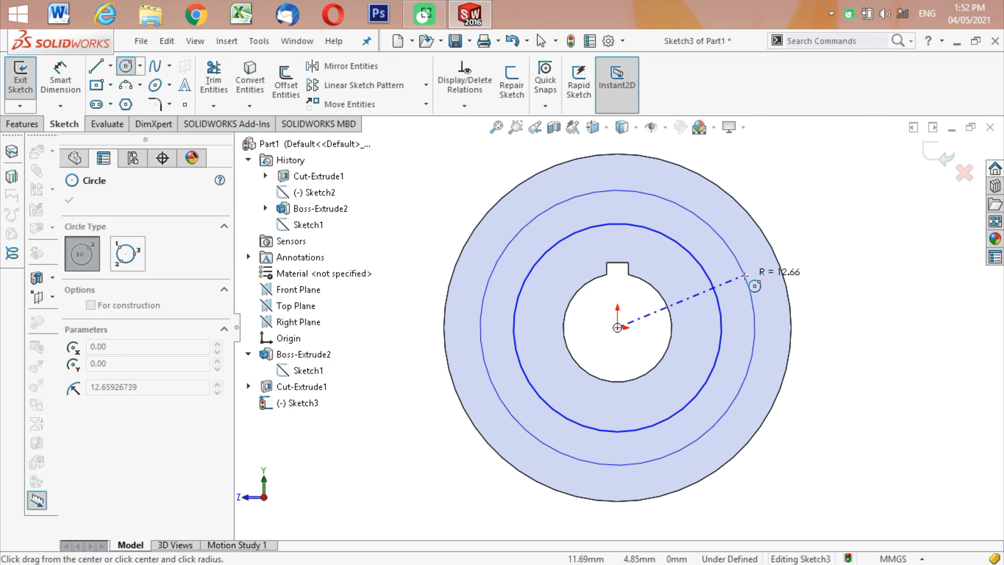
pyautogui.click(745, 276)
pyautogui.press('super+c')
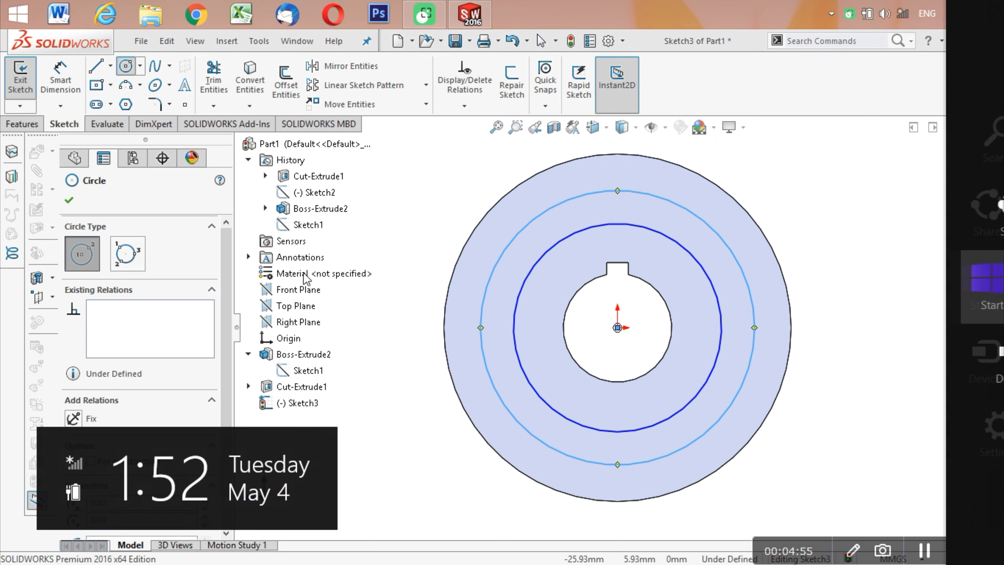
pyautogui.click(223, 209)
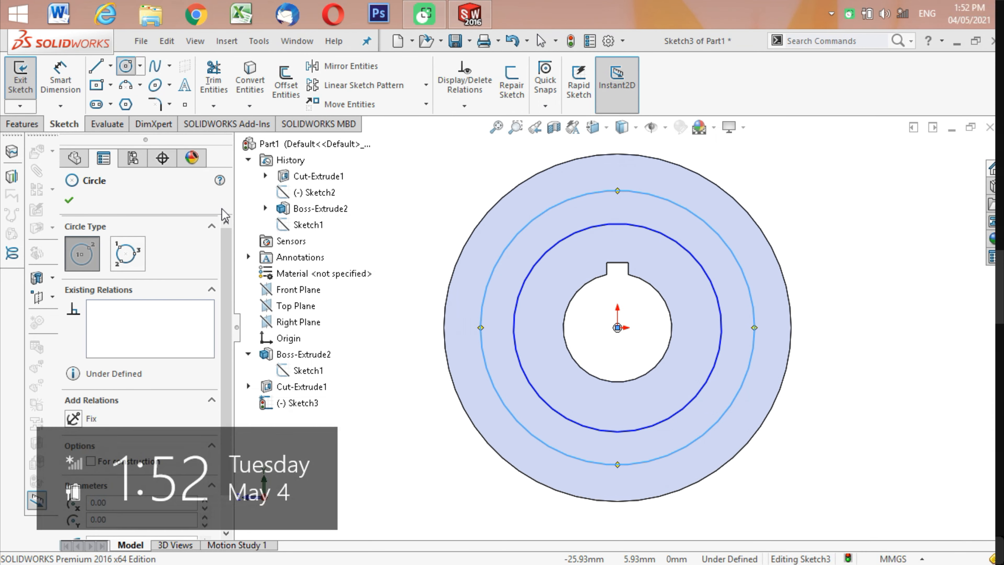
pyautogui.click(71, 201)
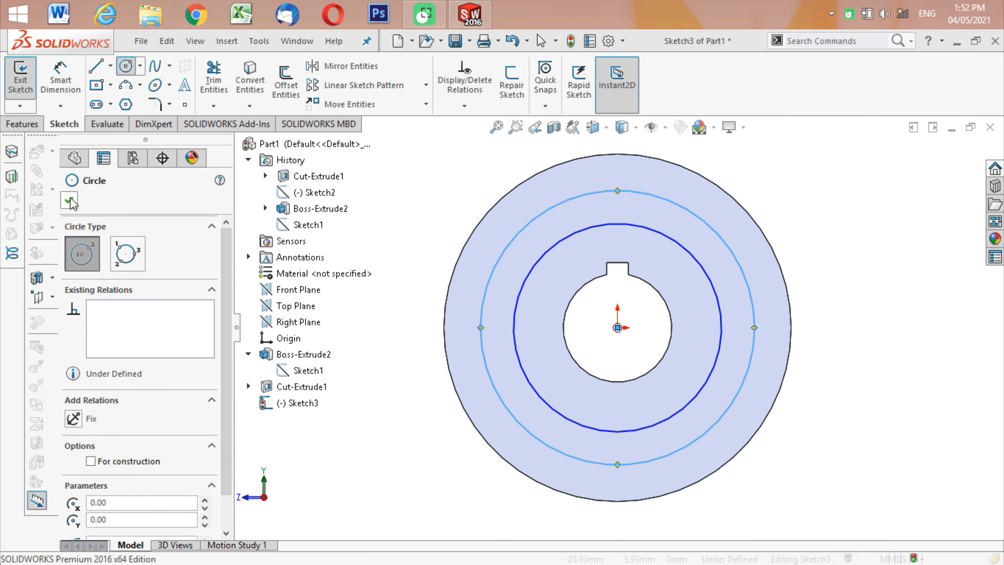
# - Dimension the outer of the two concentric sketch circles to a diameter of 25 mm
pyautogui.click(67, 80)
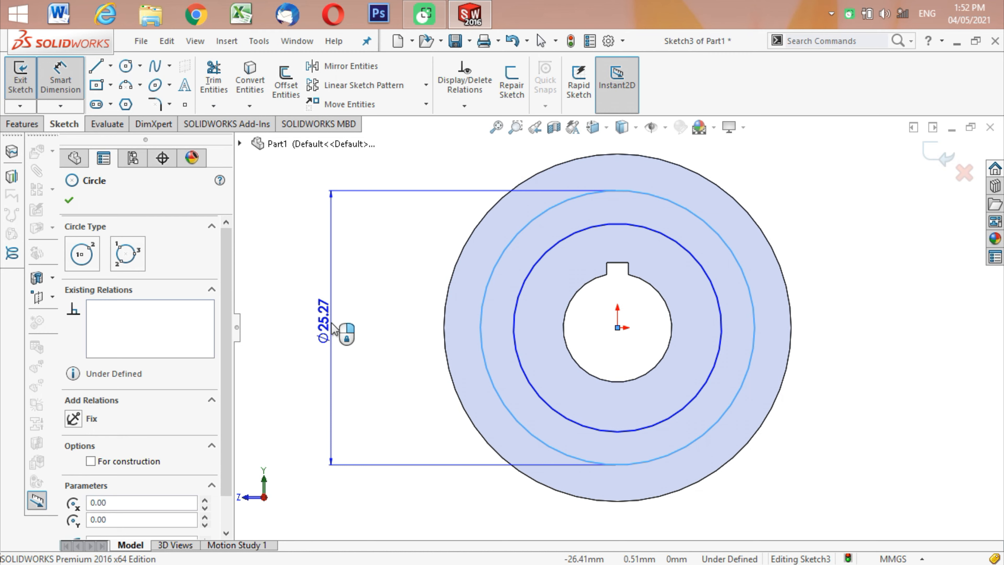
pyautogui.click(333, 328)
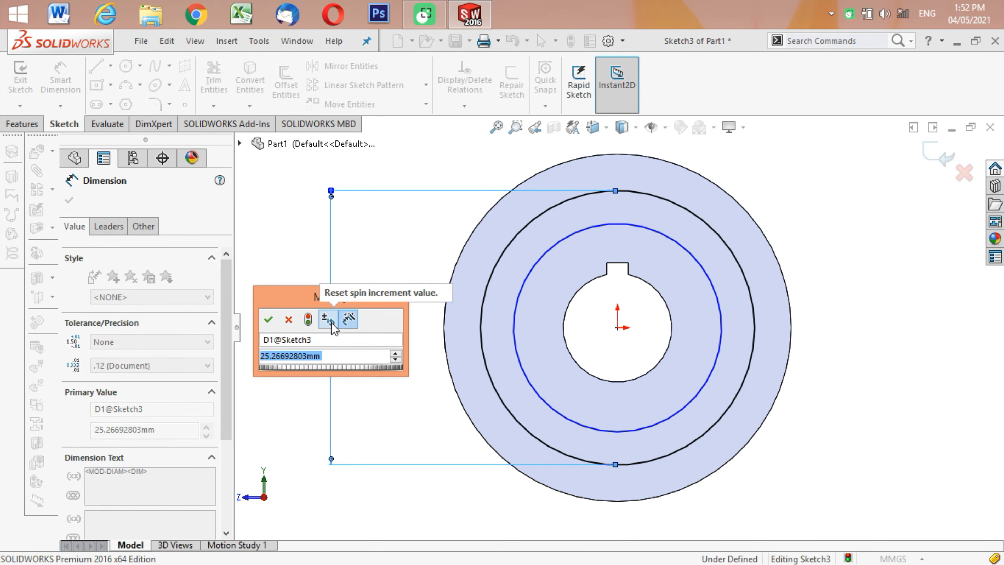
pyautogui.write('25')
pyautogui.moveTo(343, 379)
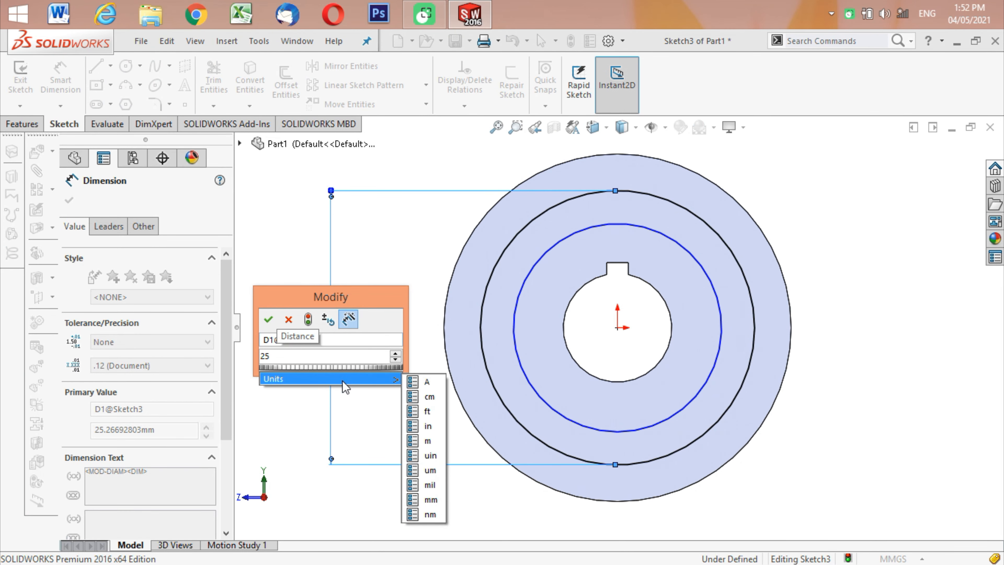
pyautogui.click(431, 500)
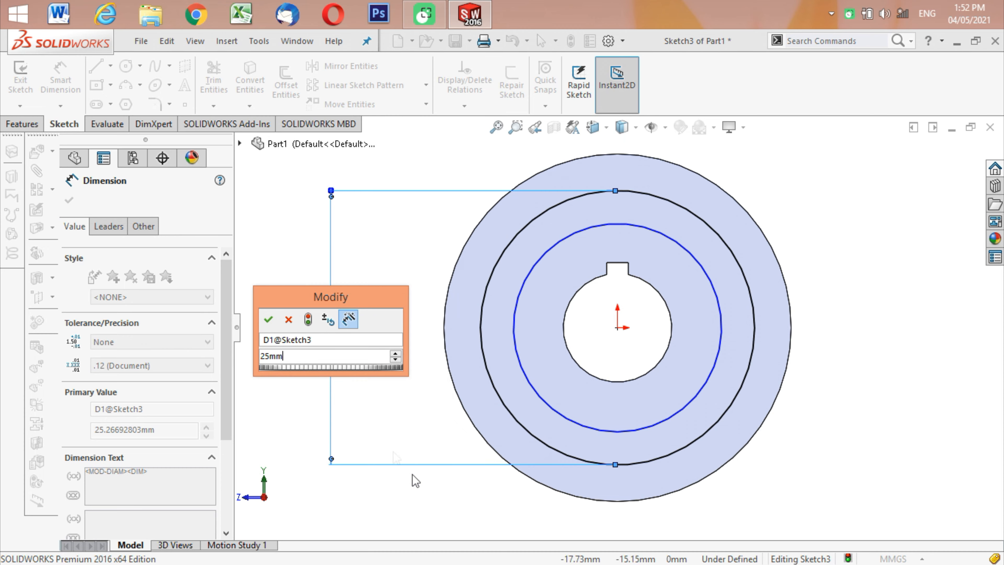
pyautogui.click(269, 319)
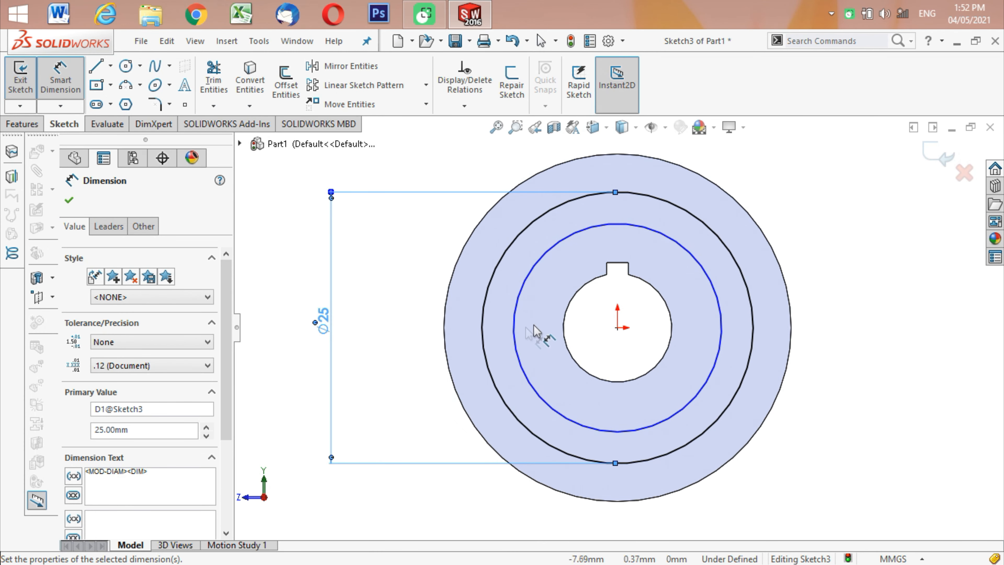
# - Dimension the inner concentric sketch circle to a diameter of 15 mm and finish dimensioning
pyautogui.click(512, 334)
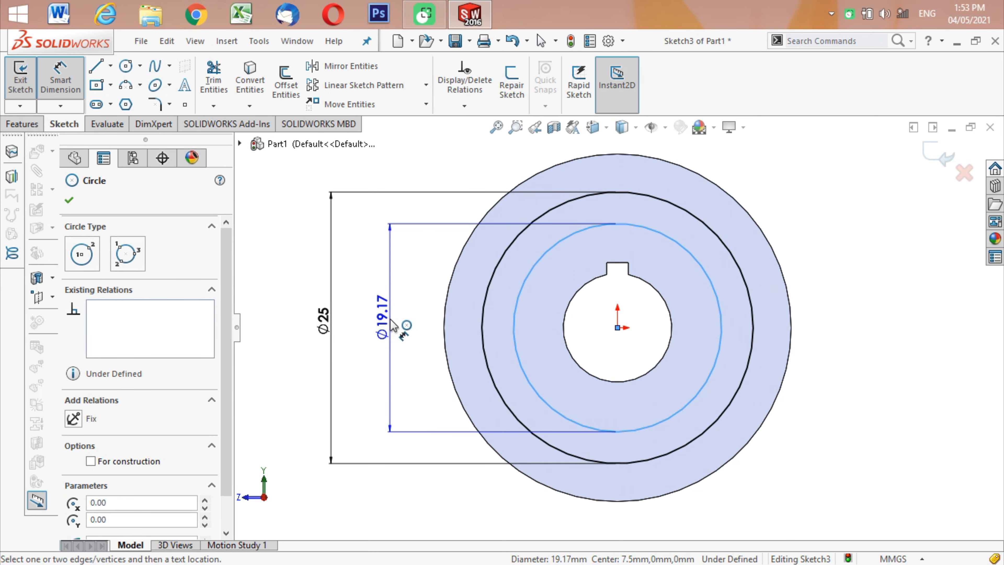
pyautogui.click(393, 325)
pyautogui.write('15')
pyautogui.moveTo(413, 376)
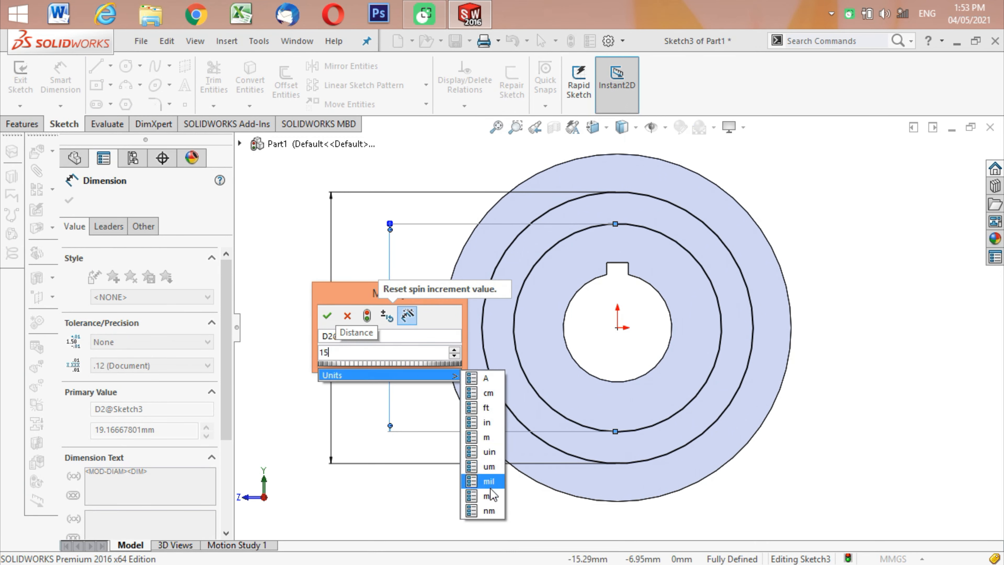
pyautogui.click(490, 495)
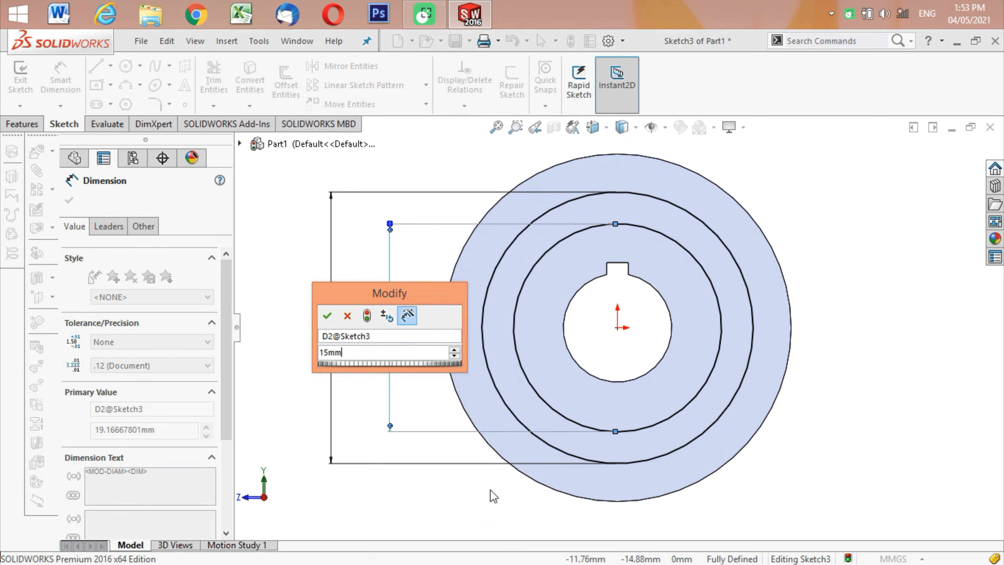
pyautogui.click(328, 316)
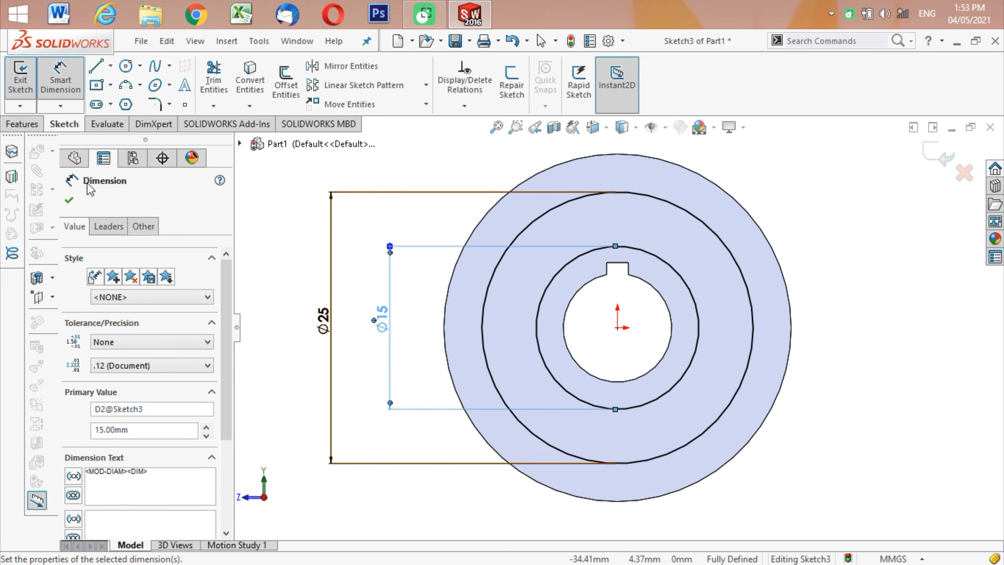
pyautogui.click(69, 200)
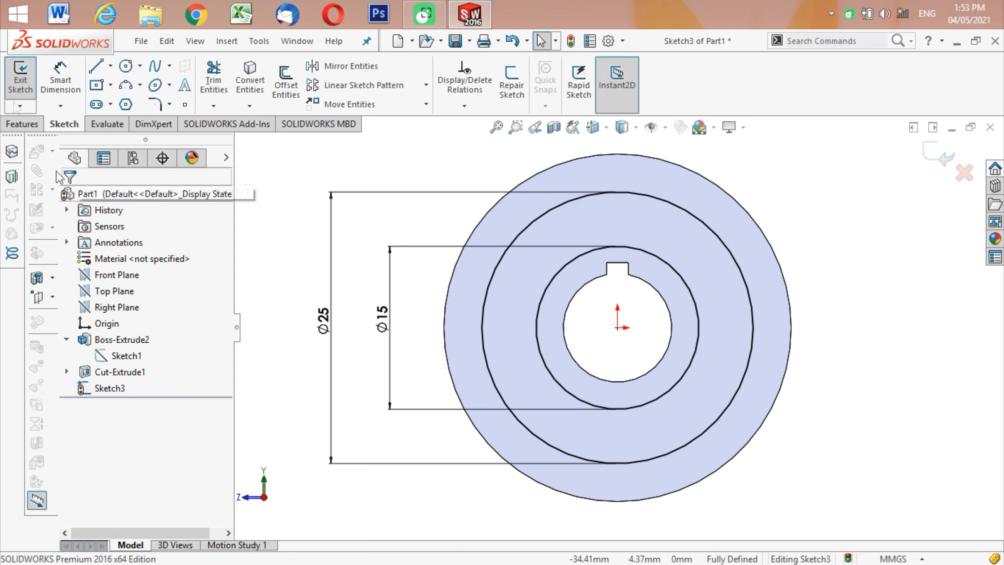
# - Cut-extrude the ring between the 15 mm and 25 mm circles to a blind depth of 3 mm
pyautogui.click(23, 125)
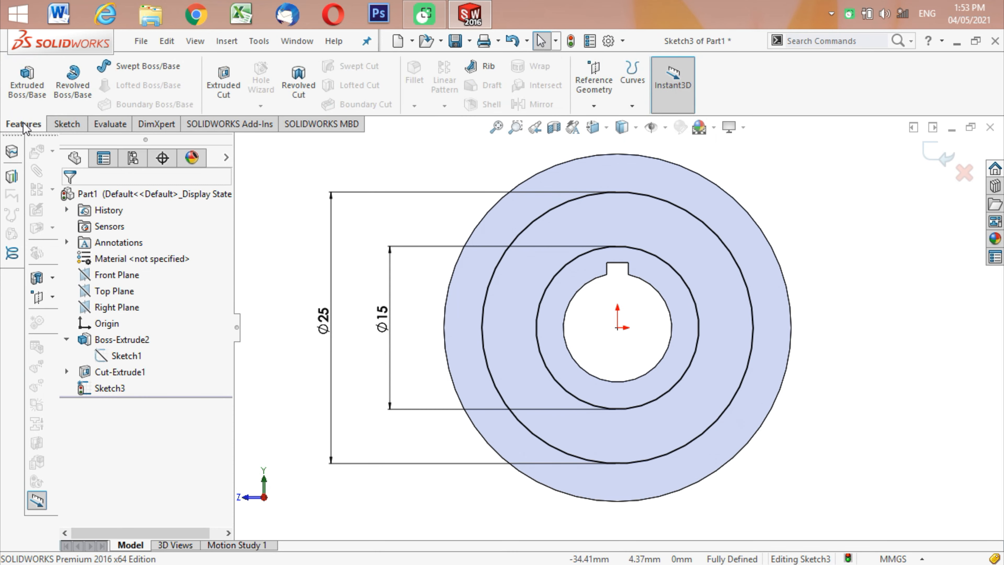
pyautogui.click(225, 84)
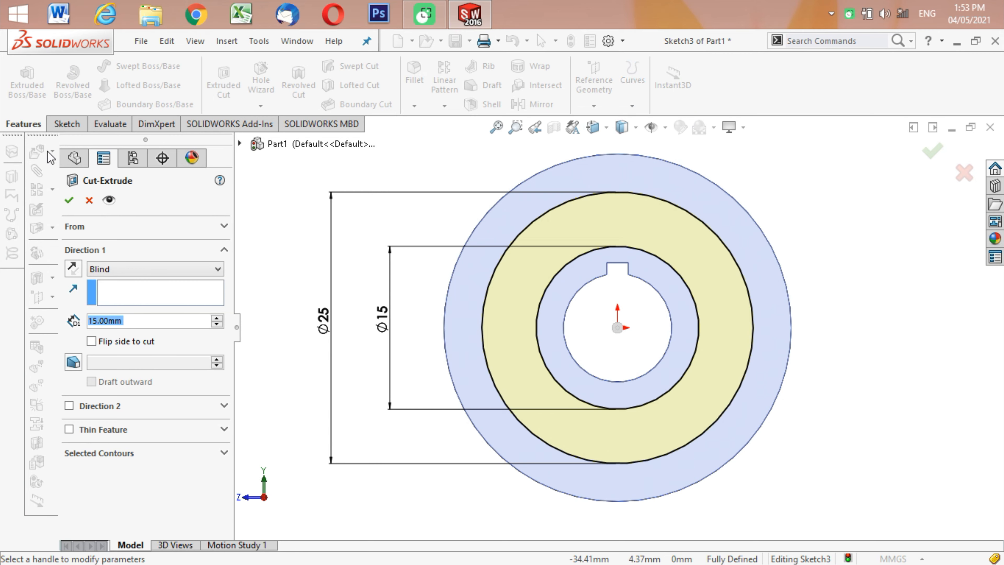
pyautogui.click(90, 320)
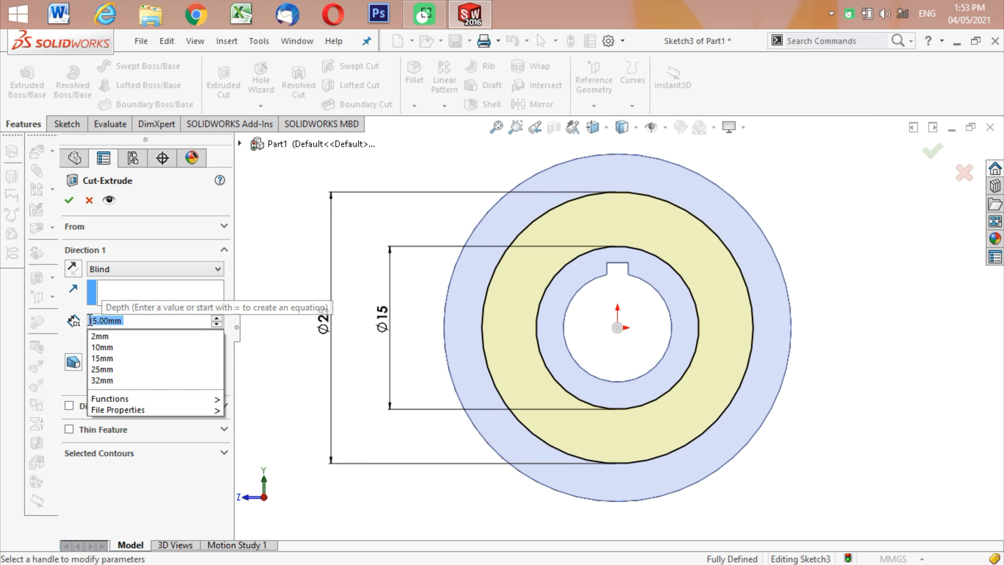
pyautogui.press('Delete')
pyautogui.press('Delete')
pyautogui.write('3')
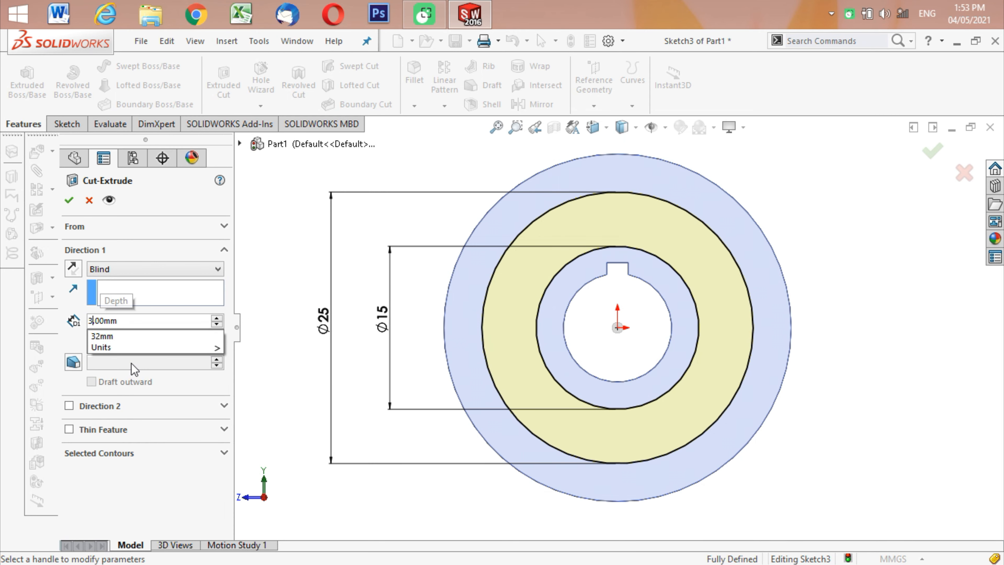
pyautogui.click(142, 321)
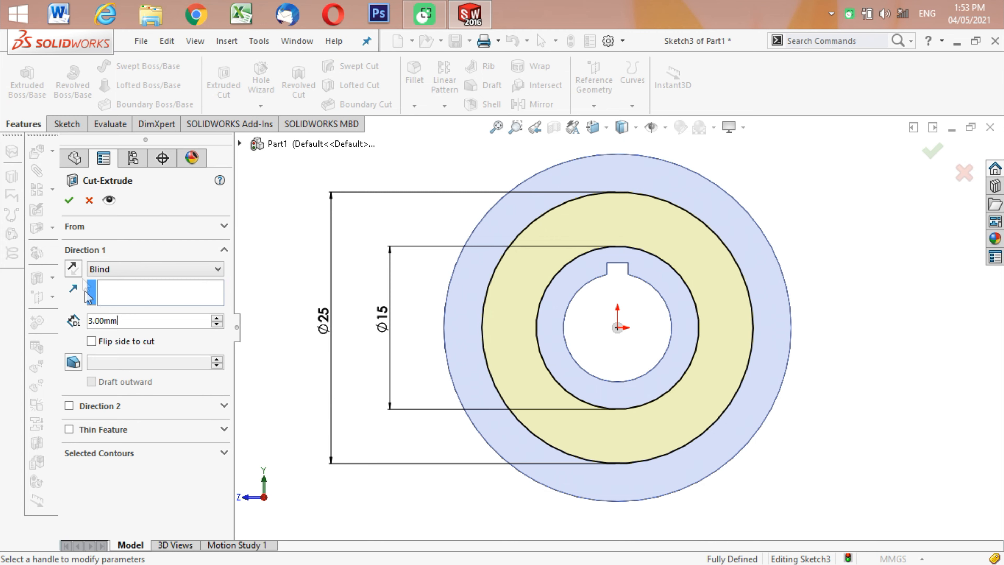
pyautogui.click(69, 202)
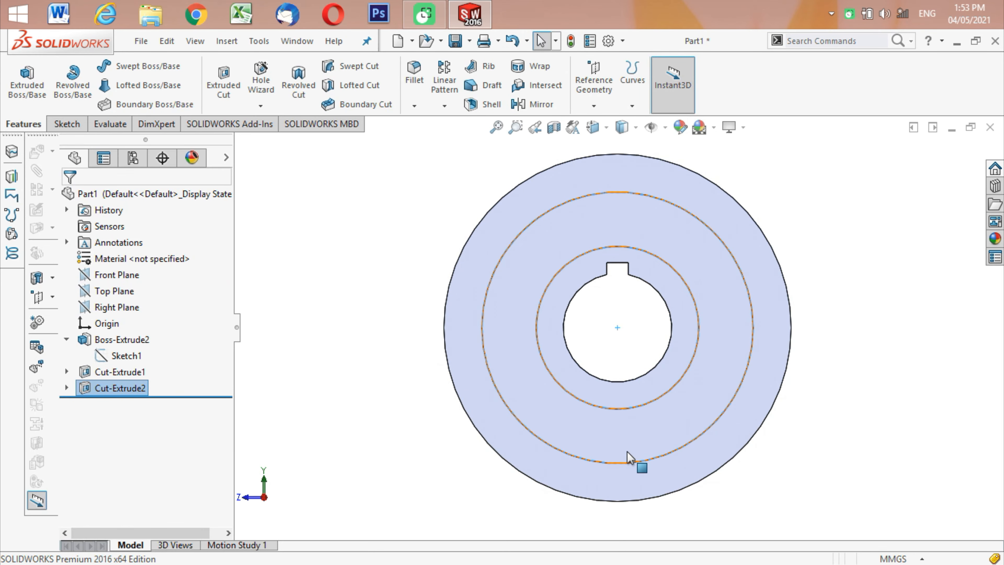
pyautogui.click(841, 417)
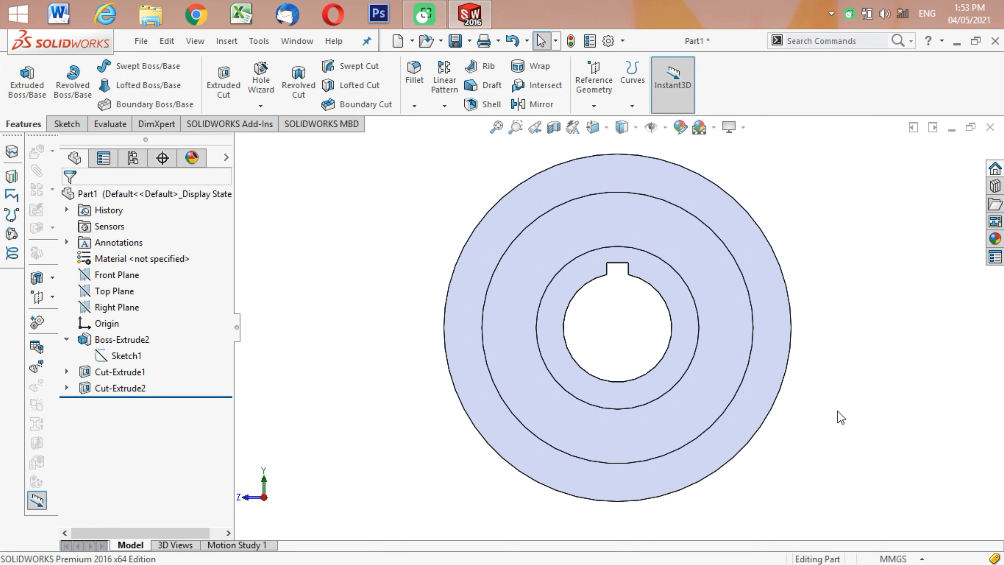
# - Mirror the ring-shaped recess cut about the Right Plane to the opposite side of the disc
pyautogui.hotkey('ctrl', '7')
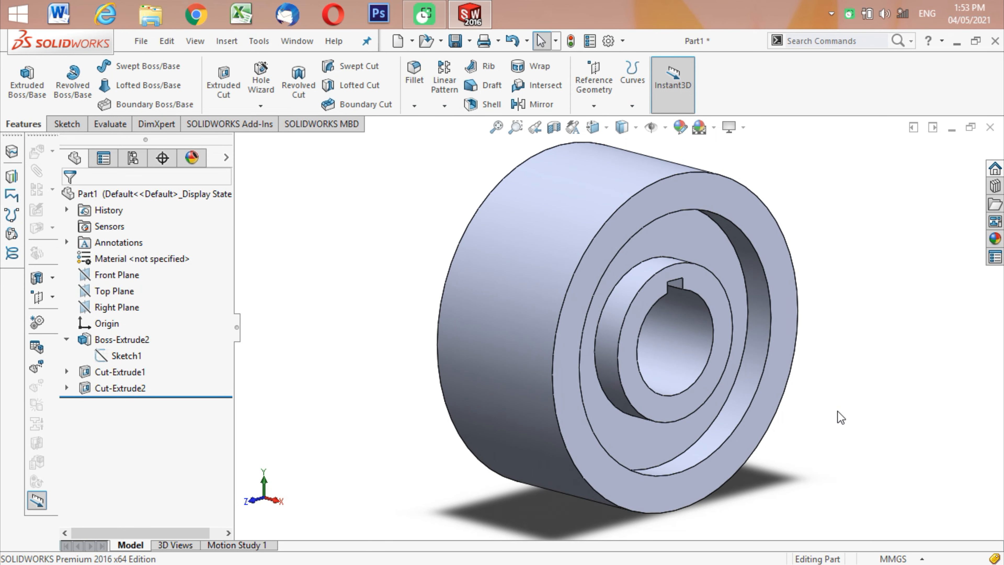
pyautogui.hotkey('ctrl', '7')
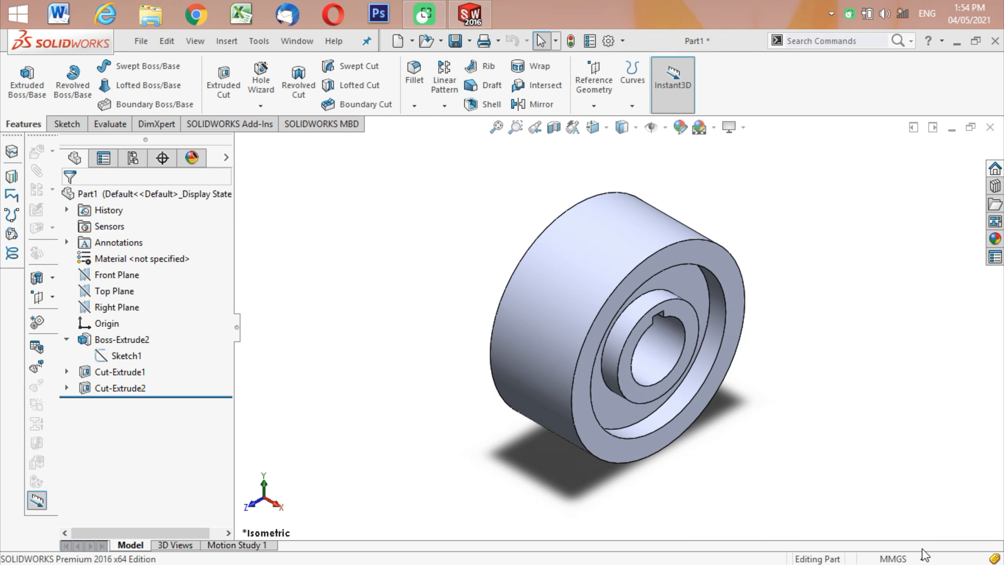
pyautogui.click(121, 388)
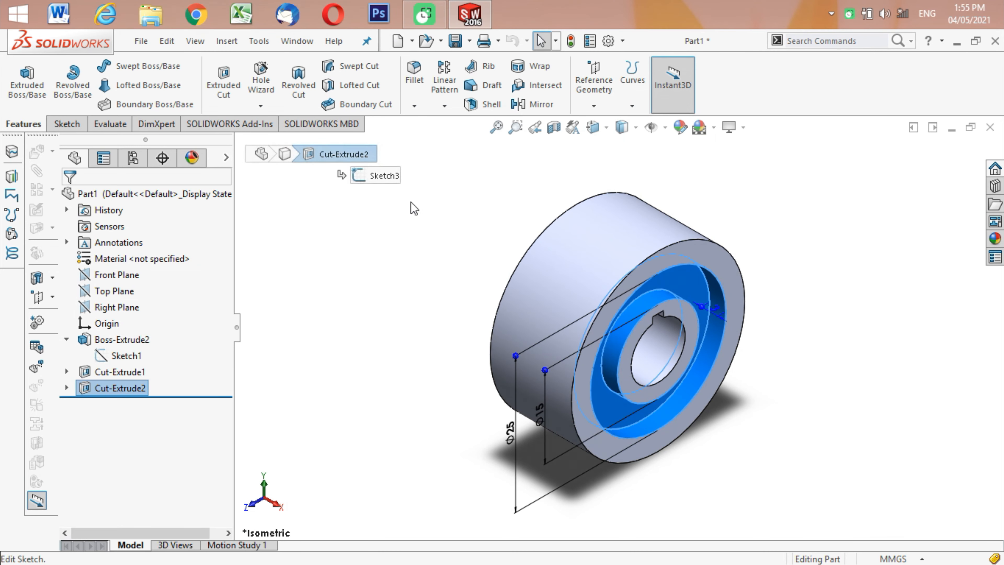
pyautogui.click(538, 105)
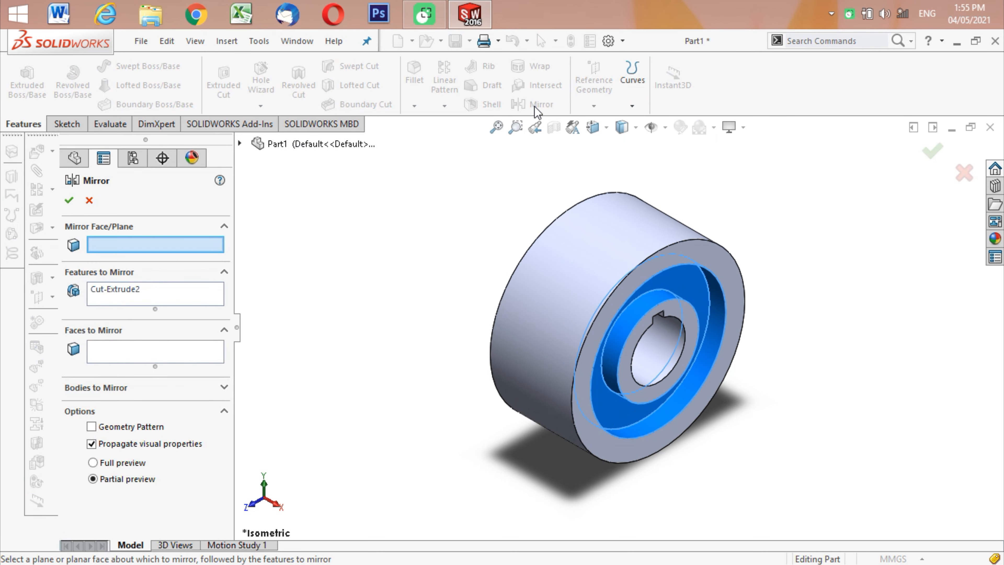
pyautogui.click(240, 145)
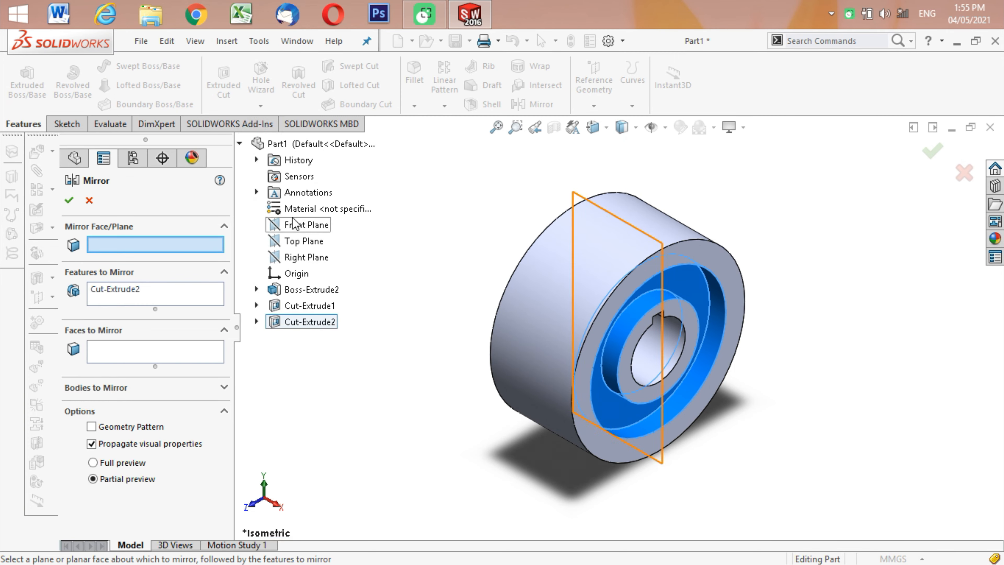
pyautogui.click(304, 258)
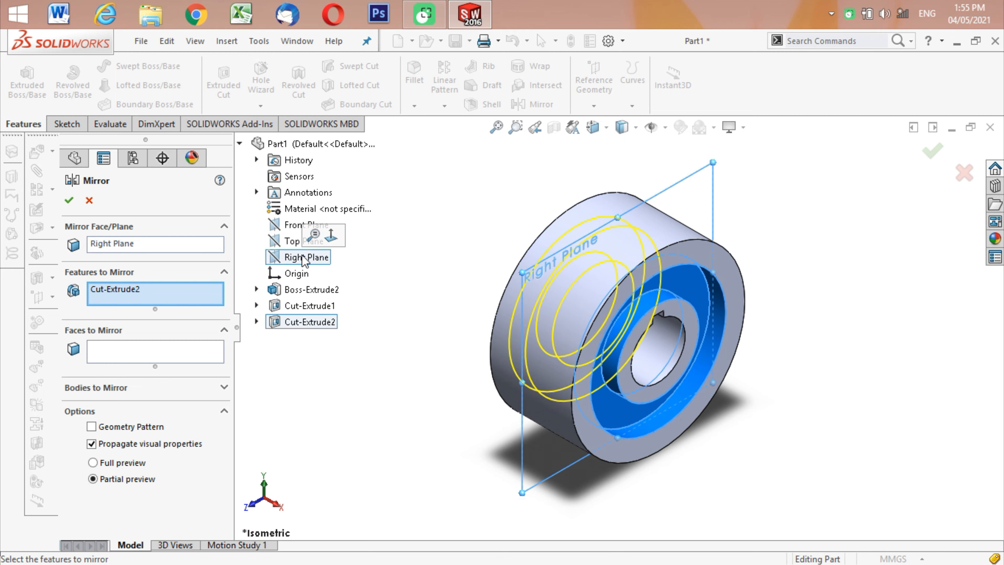
pyautogui.click(70, 200)
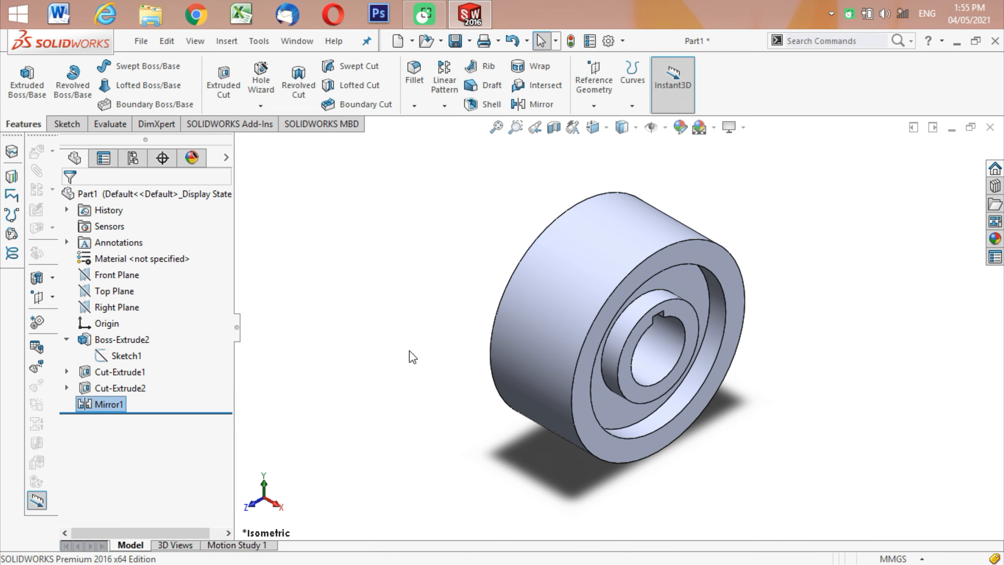
# - Rotate the disc and examine the keyed bore and the ring recess from different angles
pyautogui.press('Right')
pyautogui.press('Right')
pyautogui.press('Right')
pyautogui.press('Right')
pyautogui.press('Right')
pyautogui.press('Right')
pyautogui.press('Right')
pyautogui.press('Left')
pyautogui.press('Left')
pyautogui.press('Left')
pyautogui.press('Left')
pyautogui.press('Right')
pyautogui.press('Right')
pyautogui.press('Right')
pyautogui.press('Left')
pyautogui.press('Left')
pyautogui.press('Left')
pyautogui.press('Left')
pyautogui.press('Left')
pyautogui.press('Left')
pyautogui.press('Left')
pyautogui.press('Left')
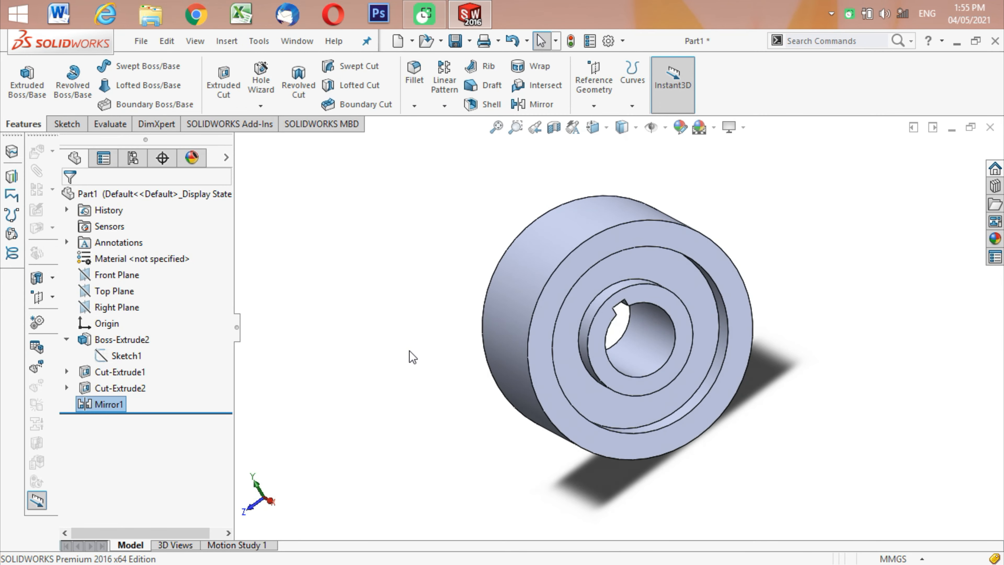
pyautogui.press('Right')
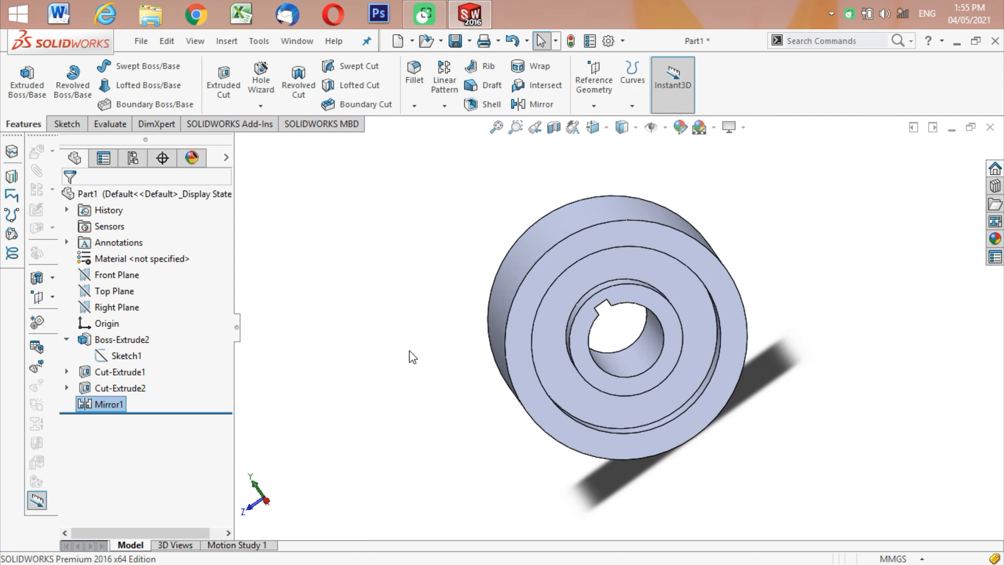
pyautogui.press('Left')
pyautogui.press('Left')
pyautogui.press('Left')
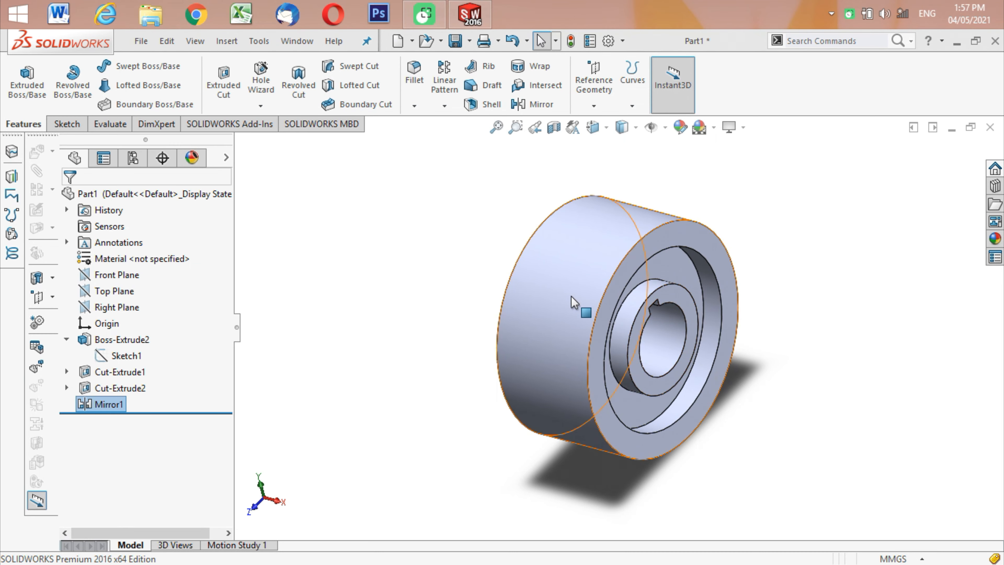
# - Start a new sketch on the disc's flat front rim face and view it face-on
pyautogui.click(75, 125)
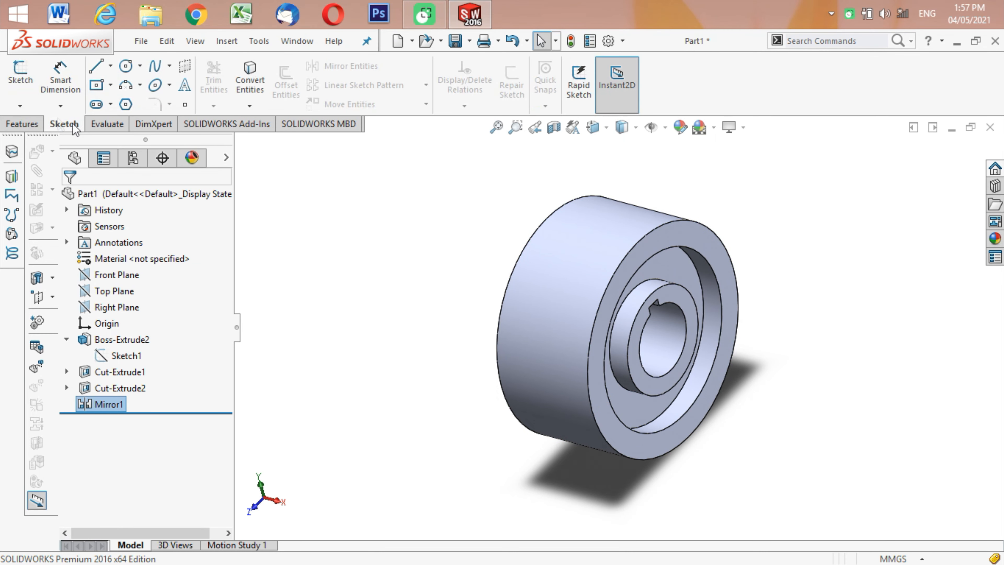
pyautogui.click(18, 79)
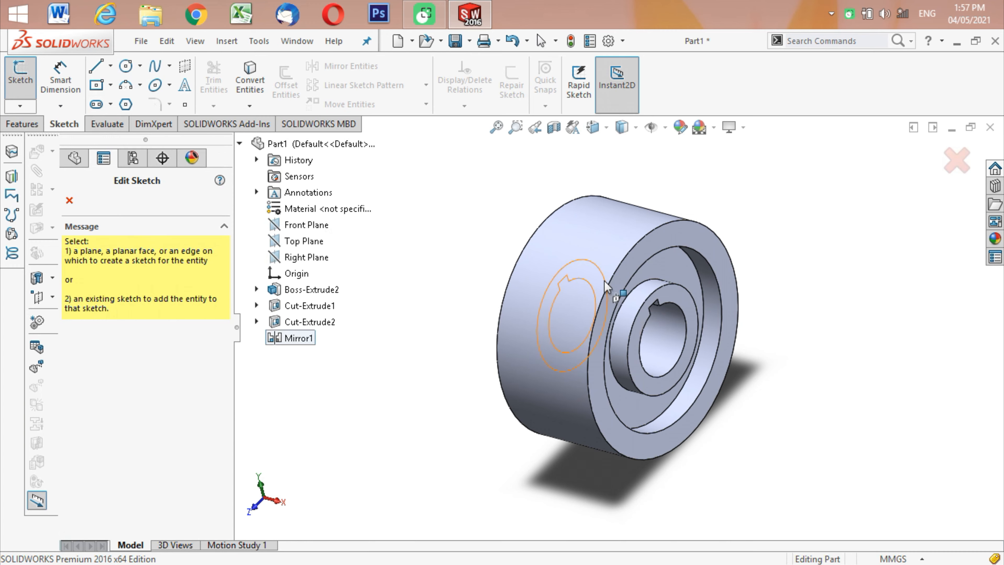
pyautogui.click(632, 264)
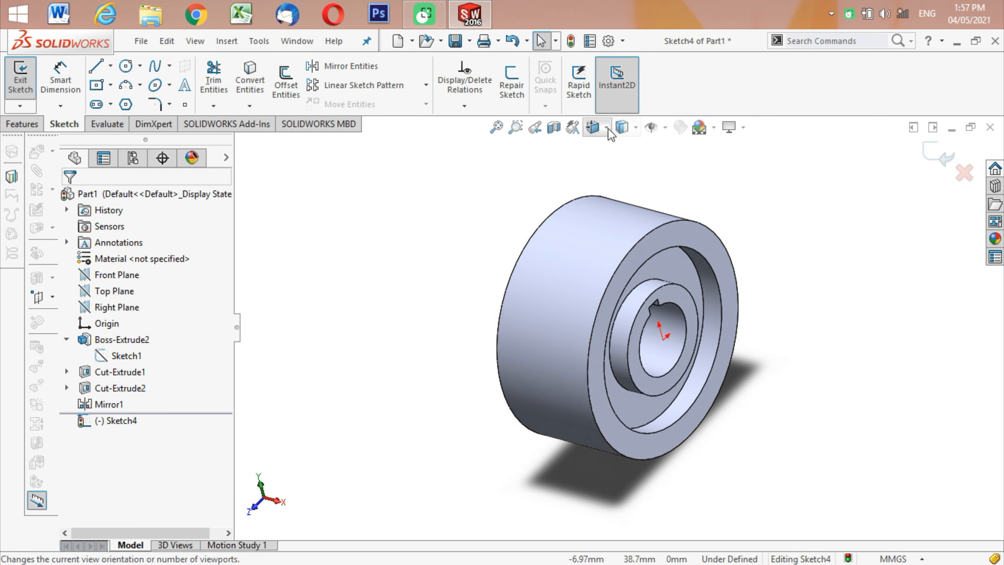
pyautogui.click(593, 128)
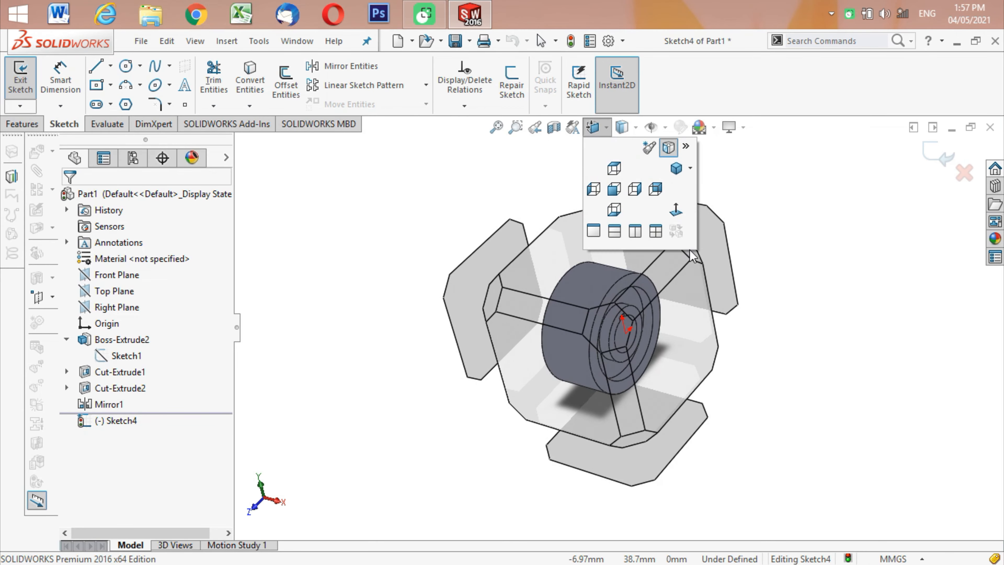
pyautogui.click(675, 210)
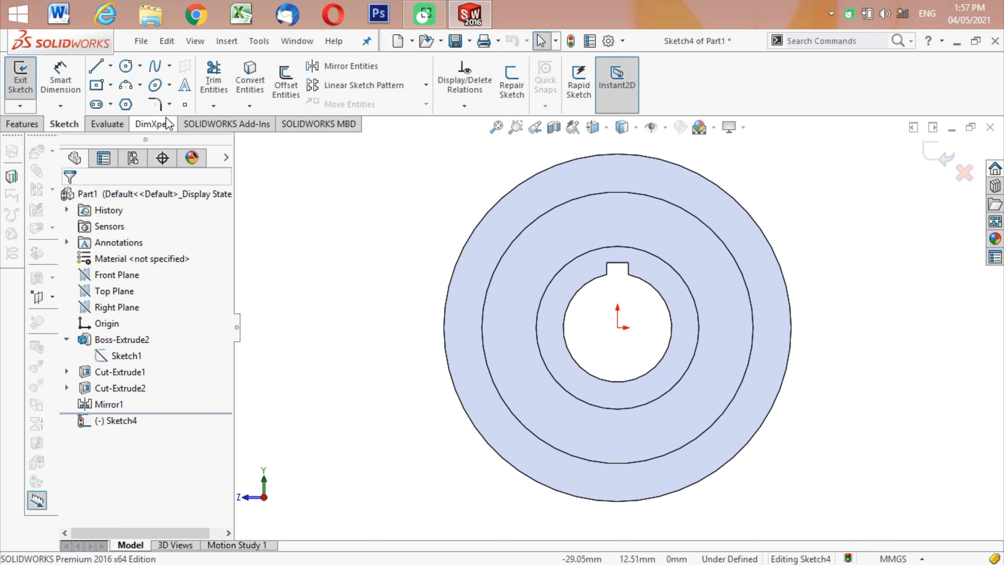
# - Sketch a vertical centerline about 18 mm long from the origin up past the disc's outer edge
pyautogui.click(112, 68)
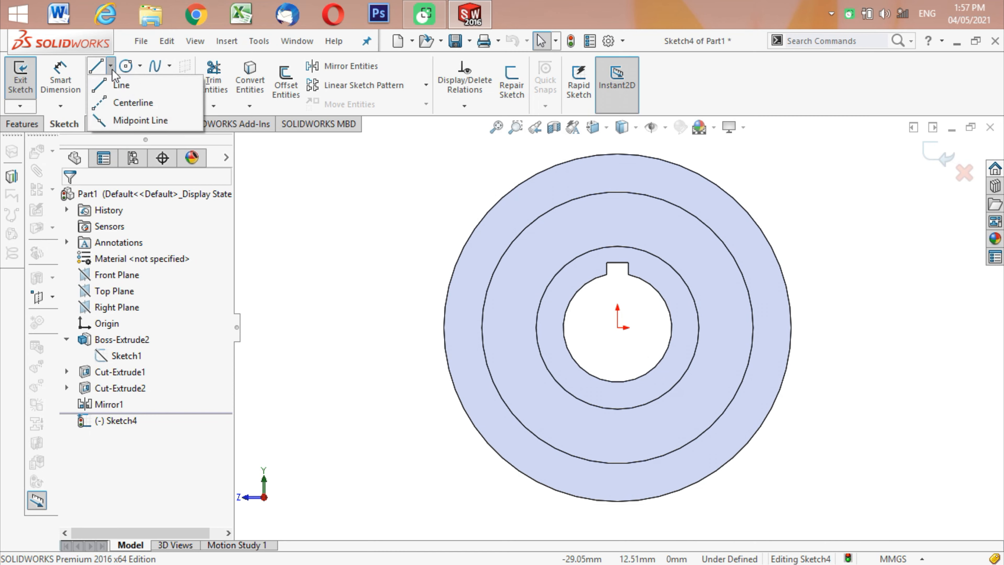
pyautogui.click(121, 104)
pyautogui.click(617, 327)
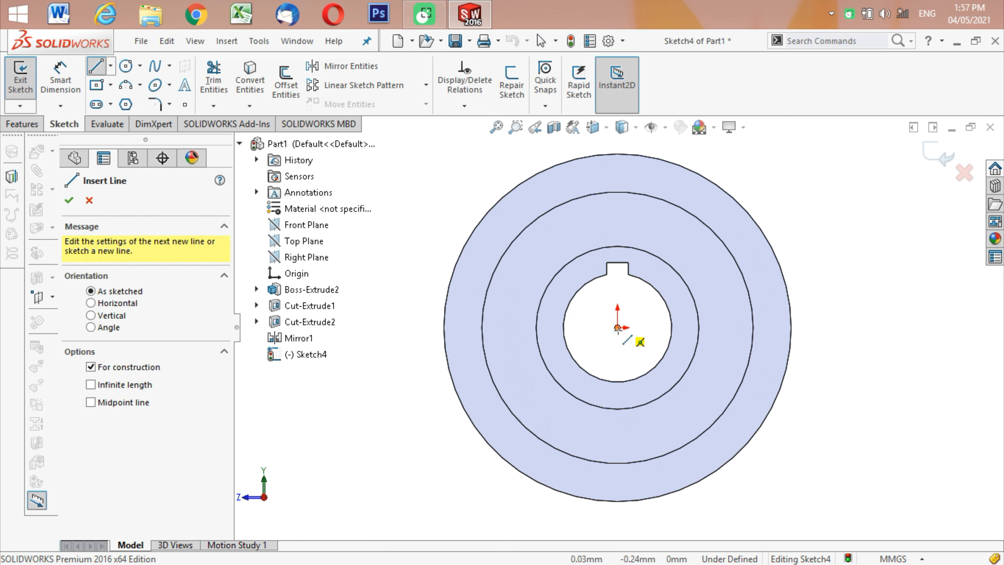
pyautogui.click(609, 245)
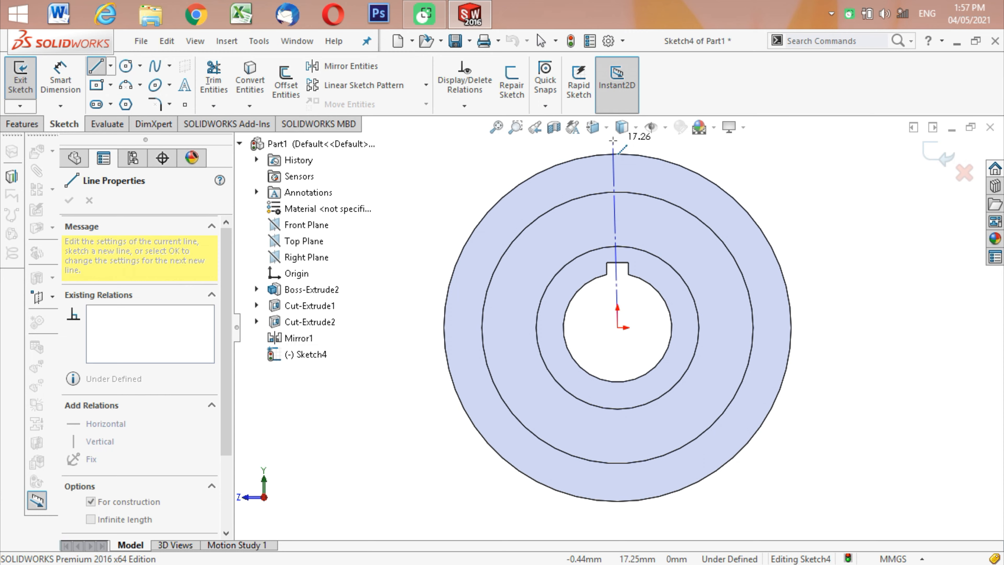
pyautogui.scroll(1, 613, 140)
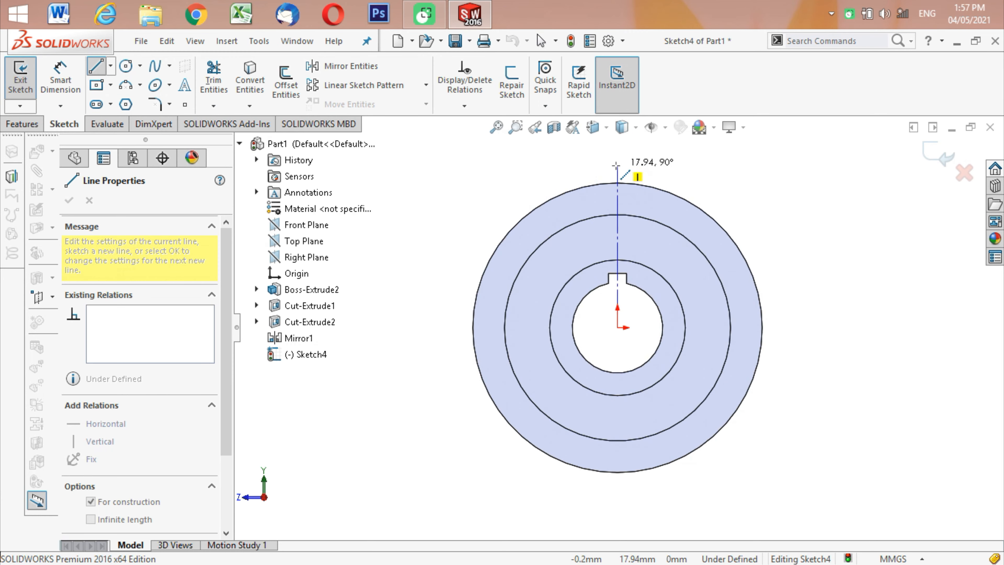
pyautogui.click(618, 161)
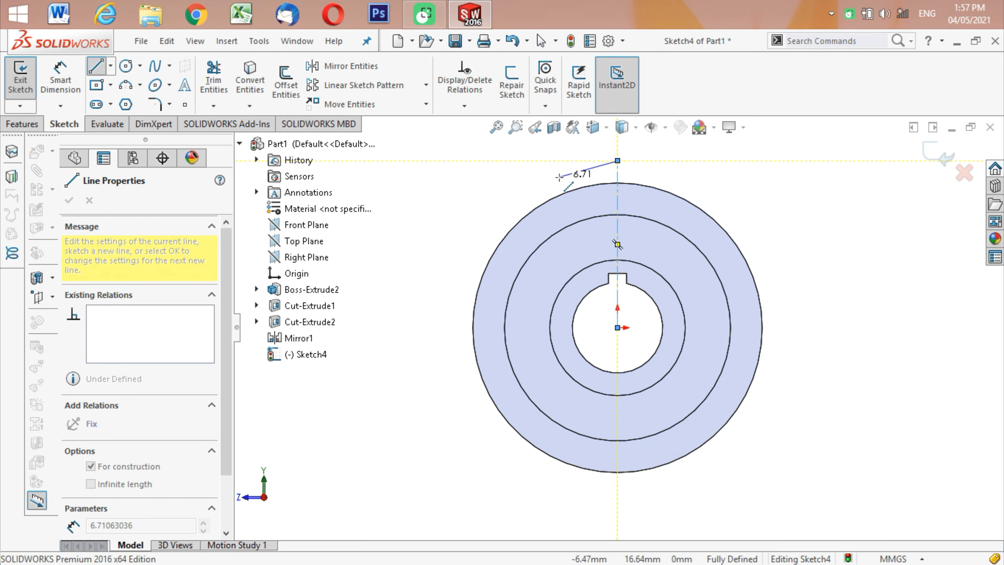
pyautogui.rightClick(562, 179)
pyautogui.click(578, 189)
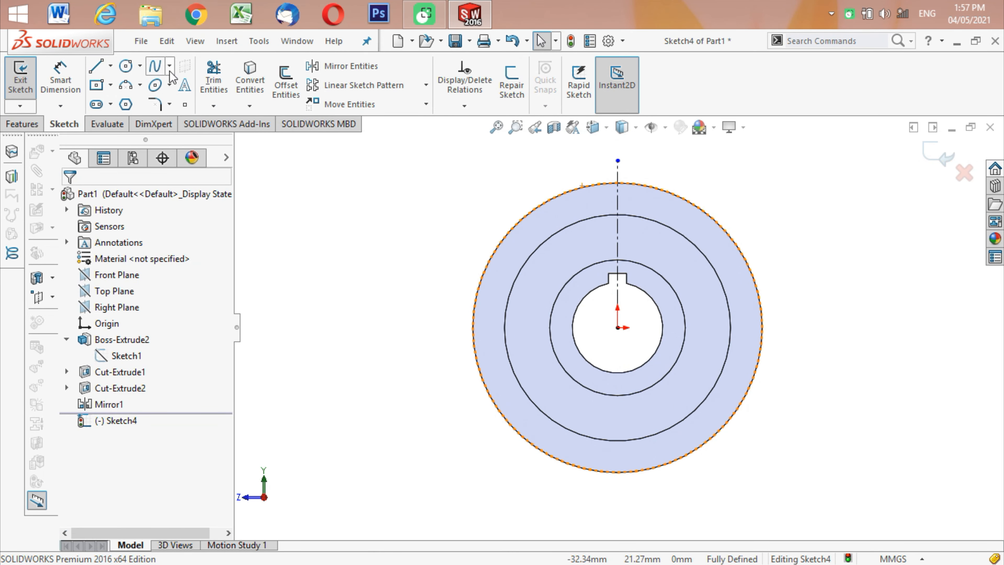
# - Sketch a horizontal line about 2.07 mm long from the centerline to its right, between the outer edge and the large recess circle
pyautogui.click(96, 66)
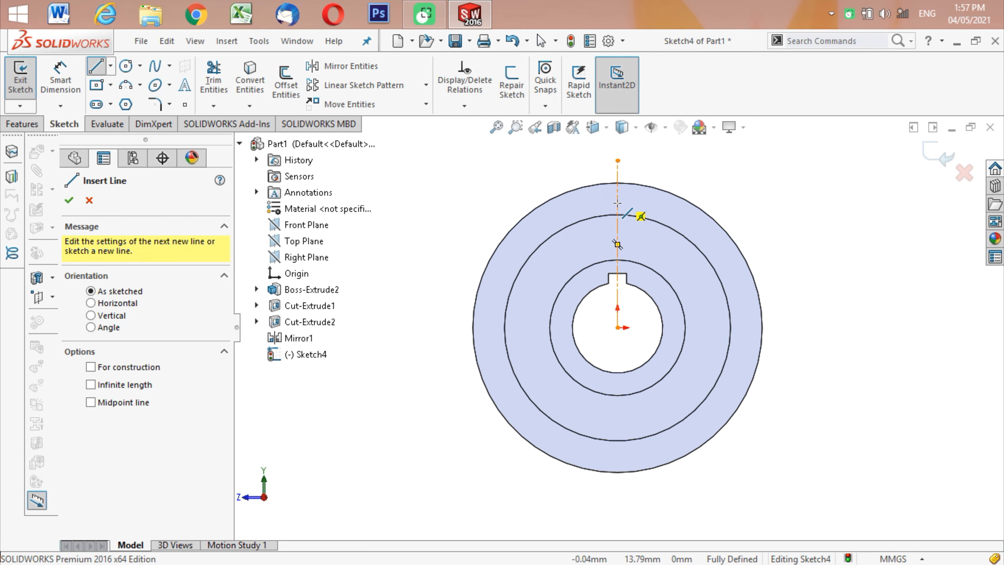
pyautogui.click(617, 203)
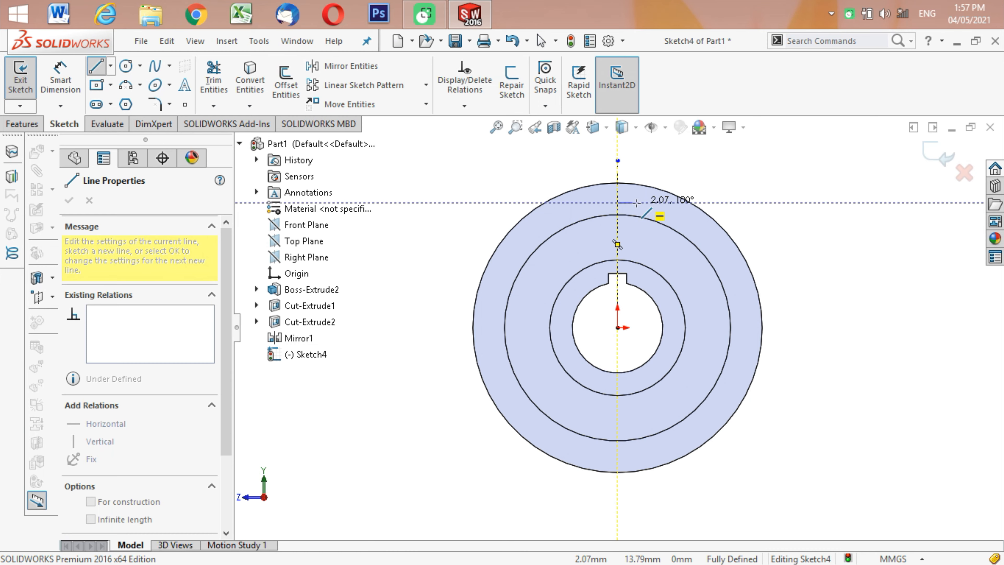
pyautogui.click(636, 203)
pyautogui.rightClick(650, 174)
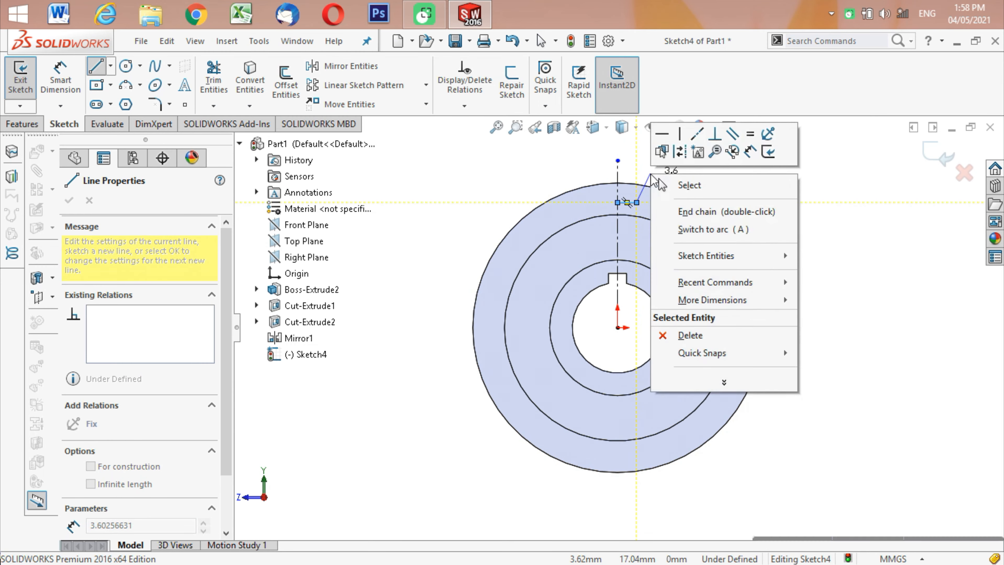
pyautogui.click(679, 191)
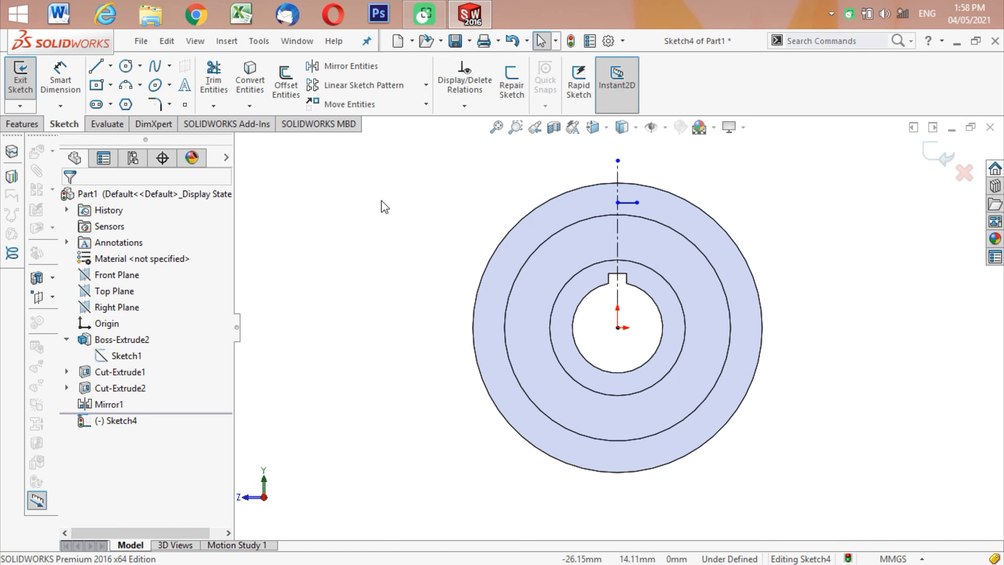
# - Dimension the vertical distance from the origin to the short line's free end as 13.6 mm
pyautogui.click(60, 79)
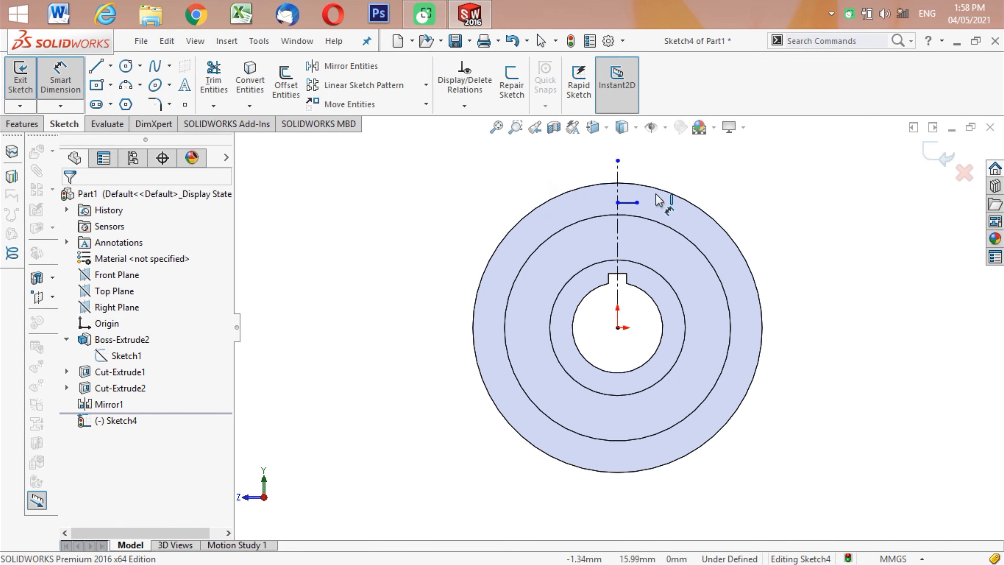
pyautogui.click(636, 203)
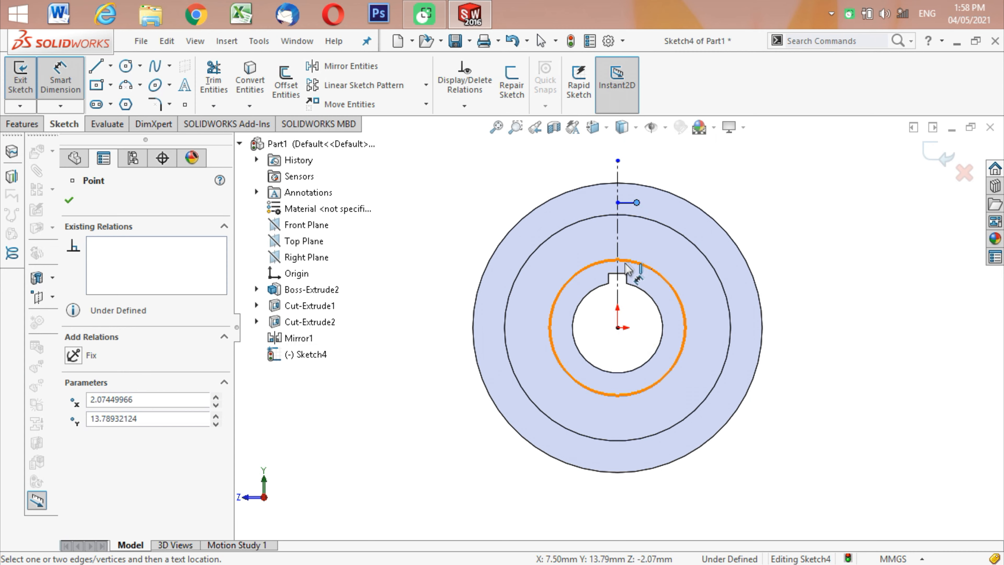
pyautogui.click(617, 328)
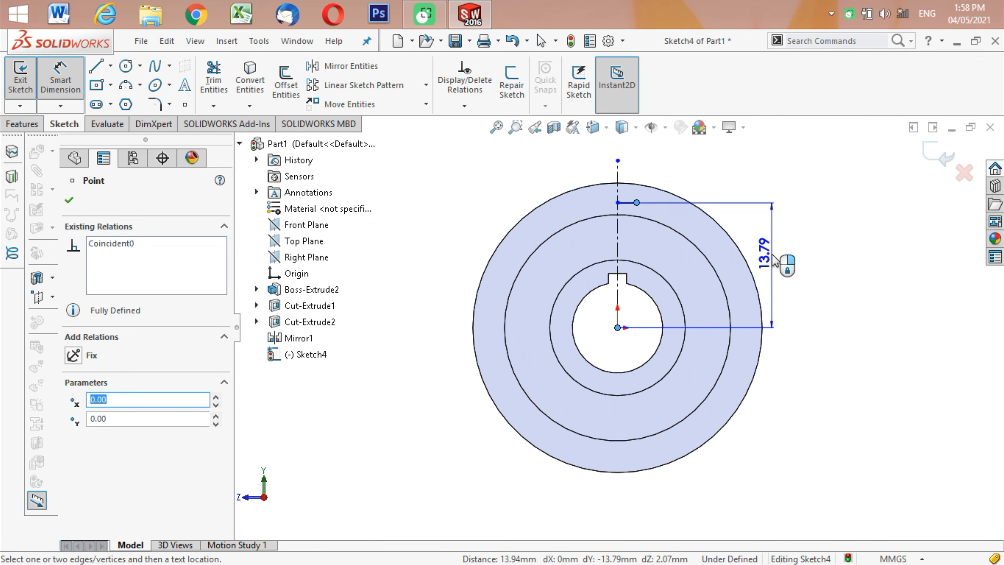
pyautogui.click(774, 258)
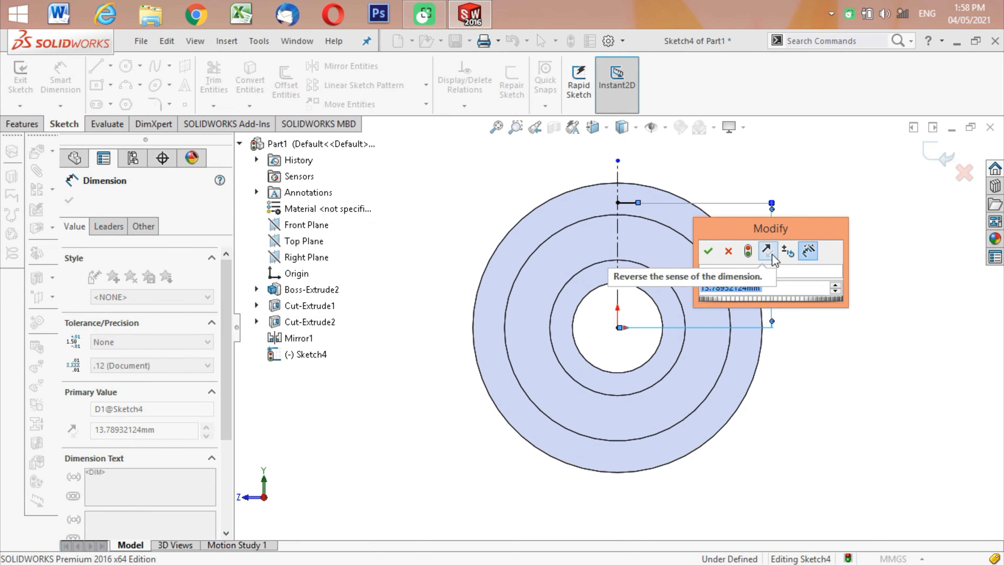
pyautogui.write('13')
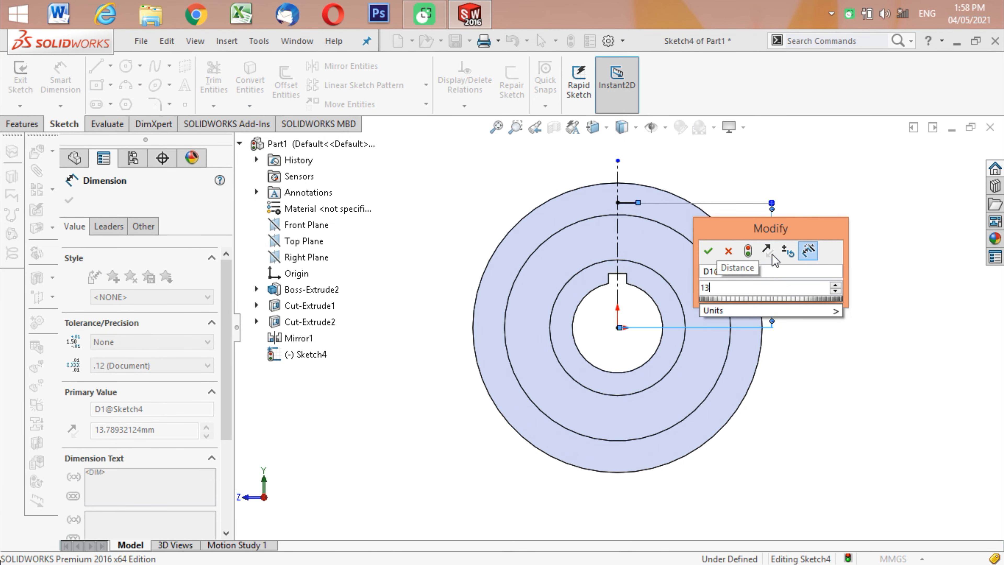
pyautogui.write('.')
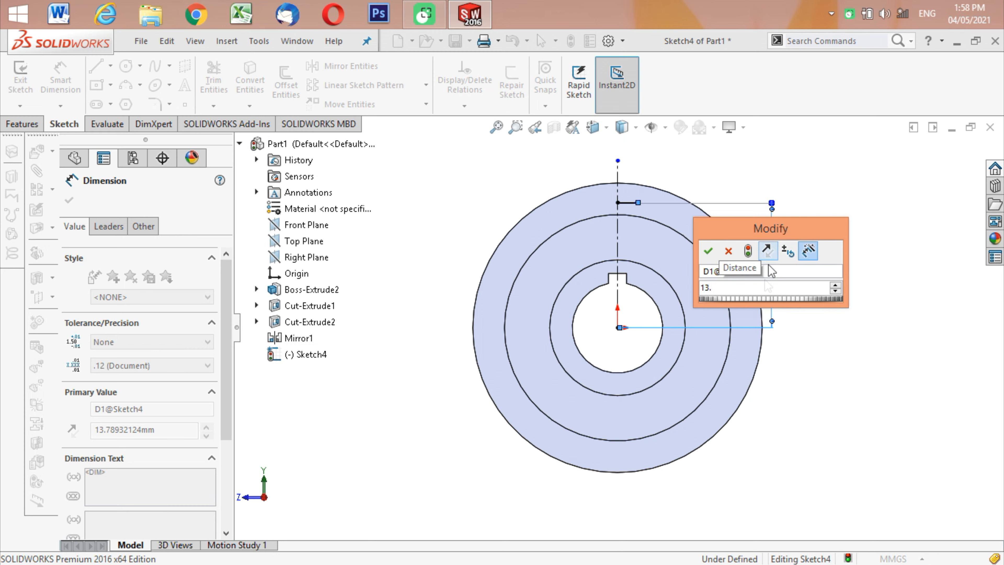
pyautogui.write('6')
pyautogui.moveTo(832, 310)
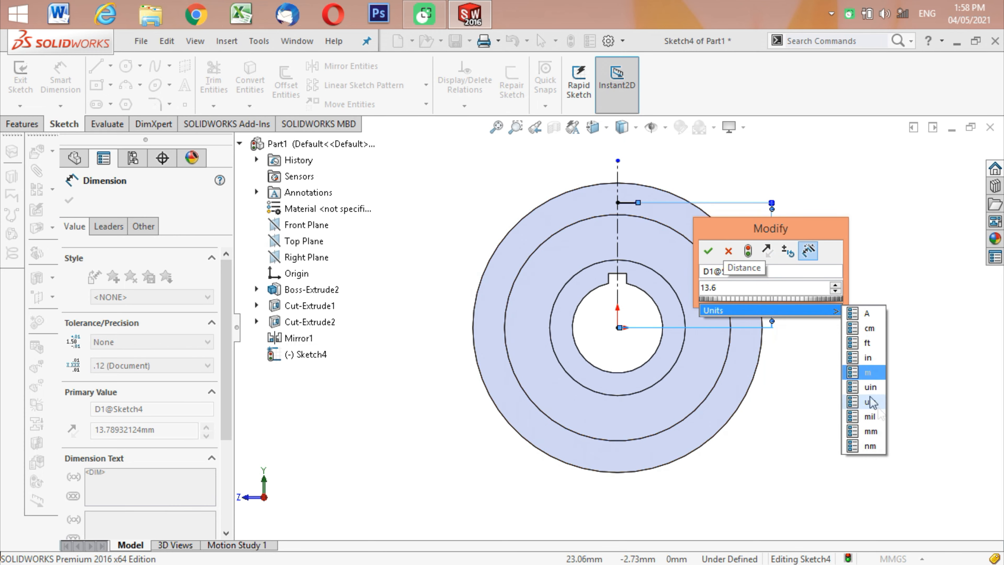
pyautogui.click(871, 432)
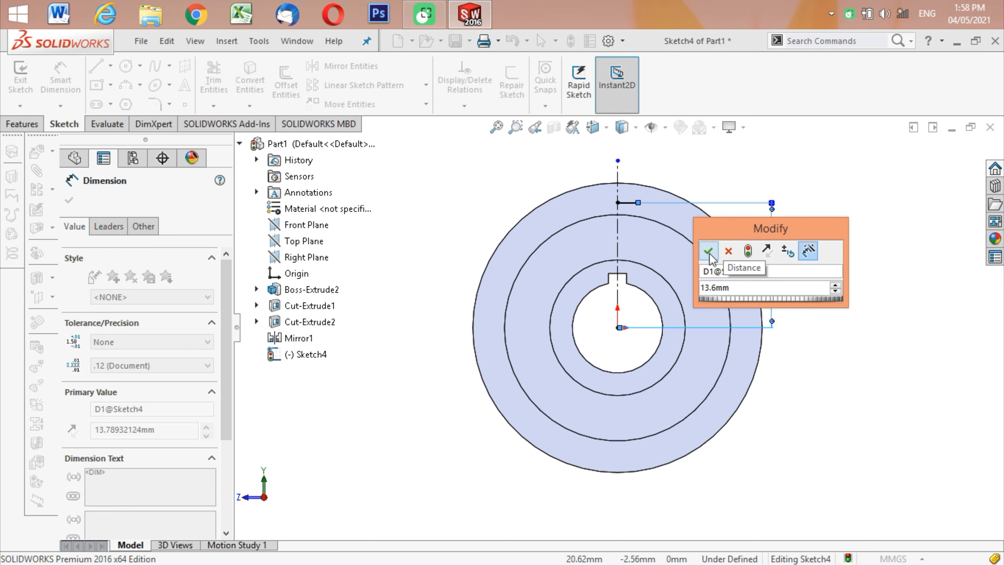
pyautogui.click(709, 255)
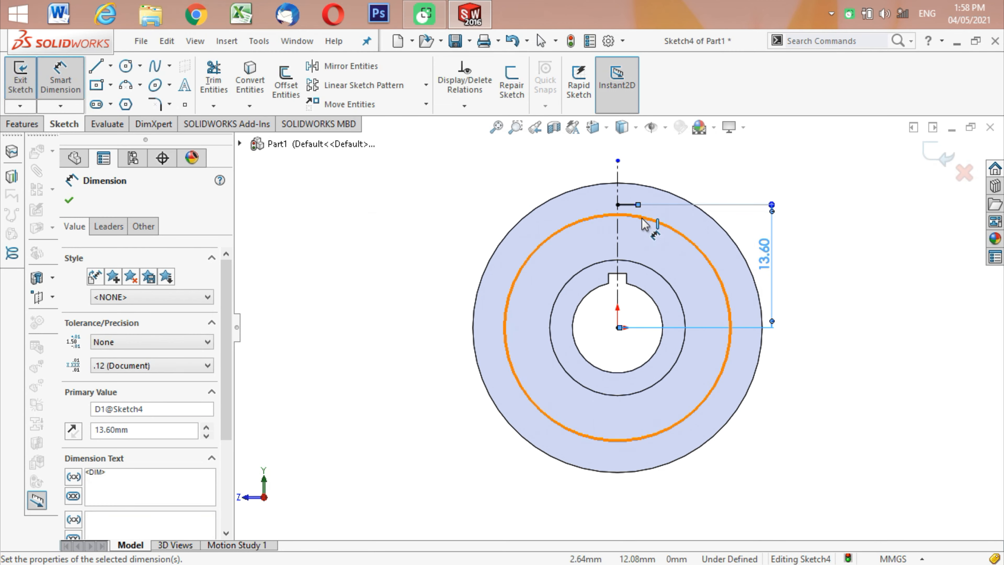
# - Dimension the short horizontal line's length as 0.5 mm
pyautogui.click(622, 205)
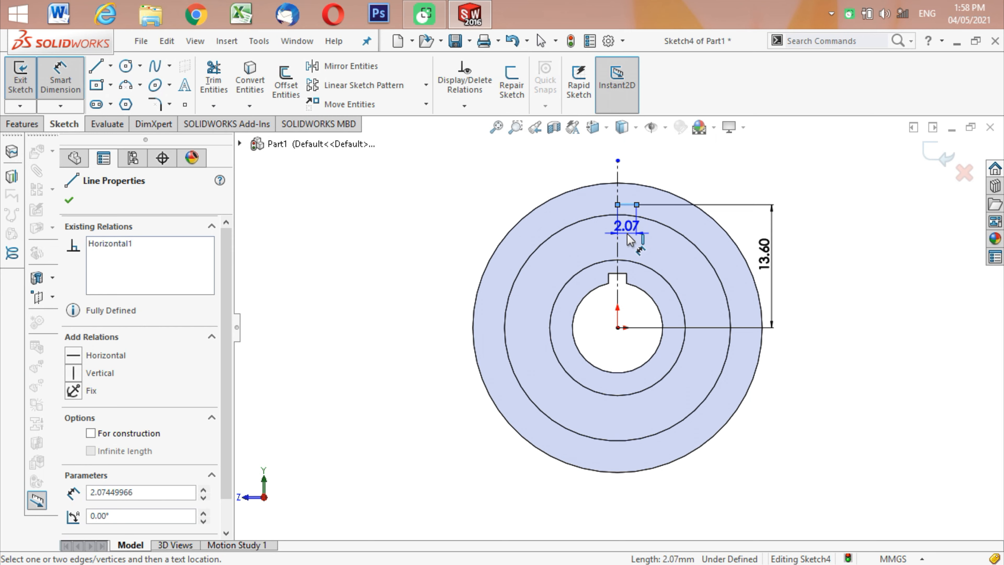
pyautogui.click(630, 239)
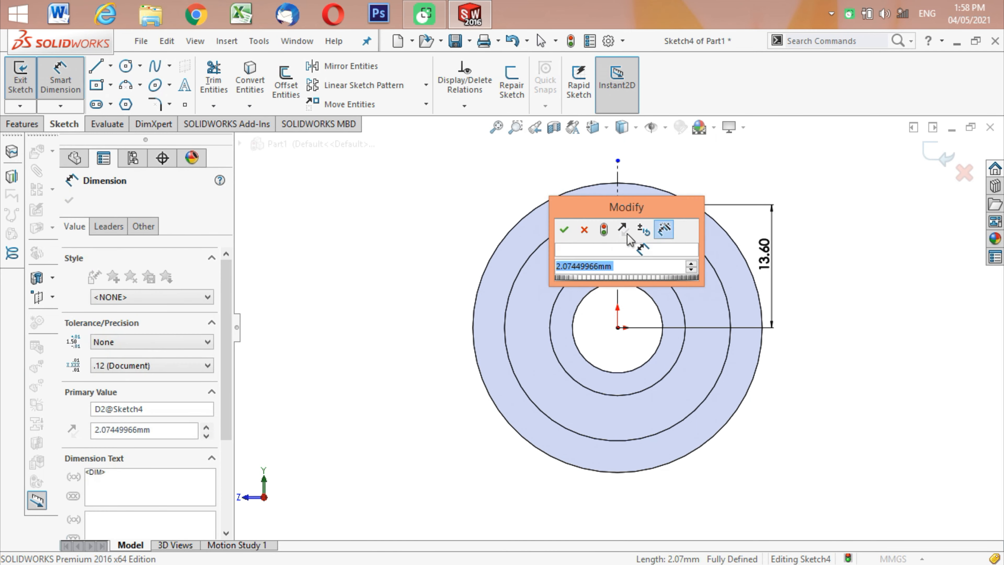
pyautogui.write('0.5')
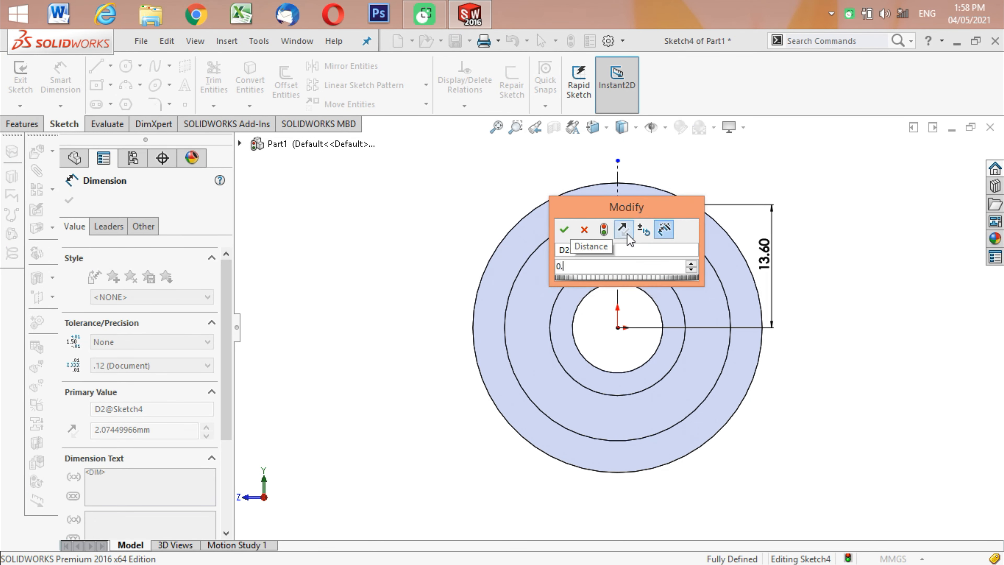
pyautogui.moveTo(636, 293)
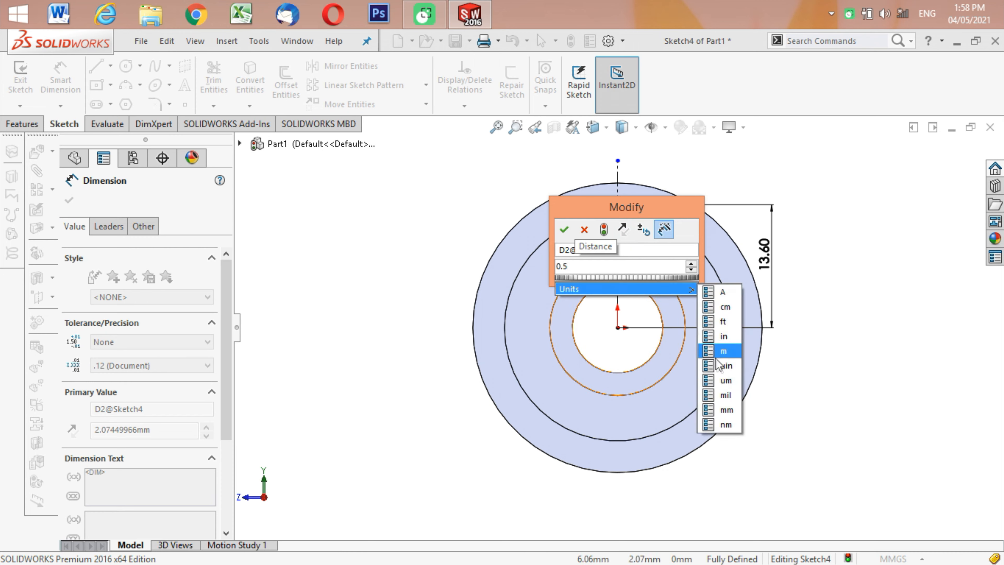
pyautogui.click(728, 409)
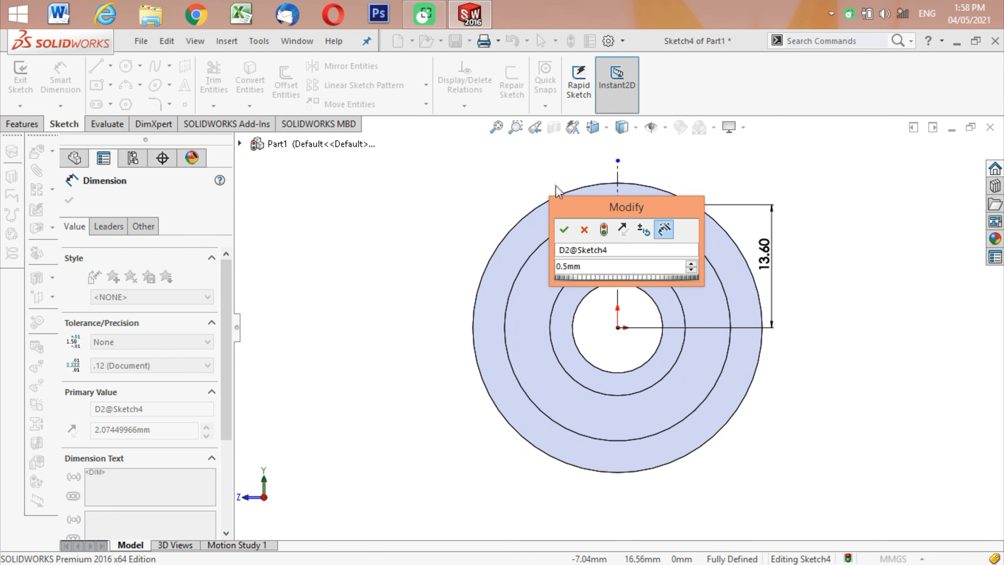
pyautogui.press('Escape')
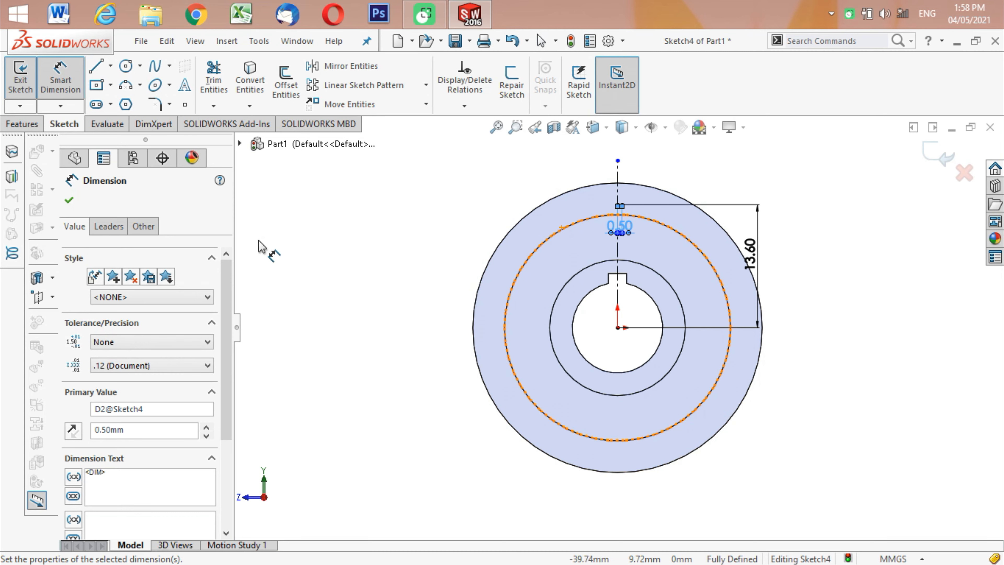
pyautogui.click(69, 201)
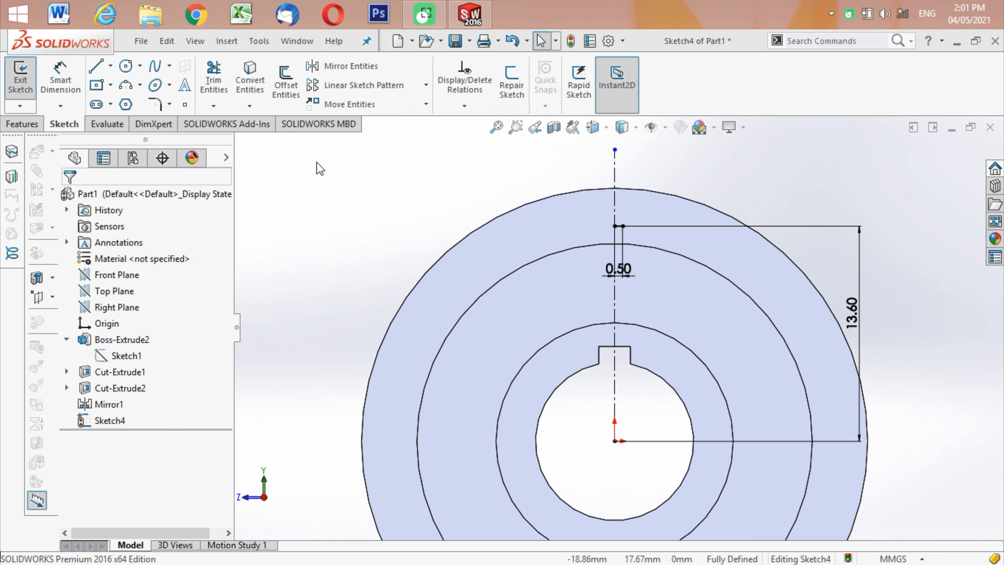
# - Sketch a three-point arc from the short line's free end to a point beyond the outer edge, about 4.1 mm across and 4.1 mm up
pyautogui.click(126, 86)
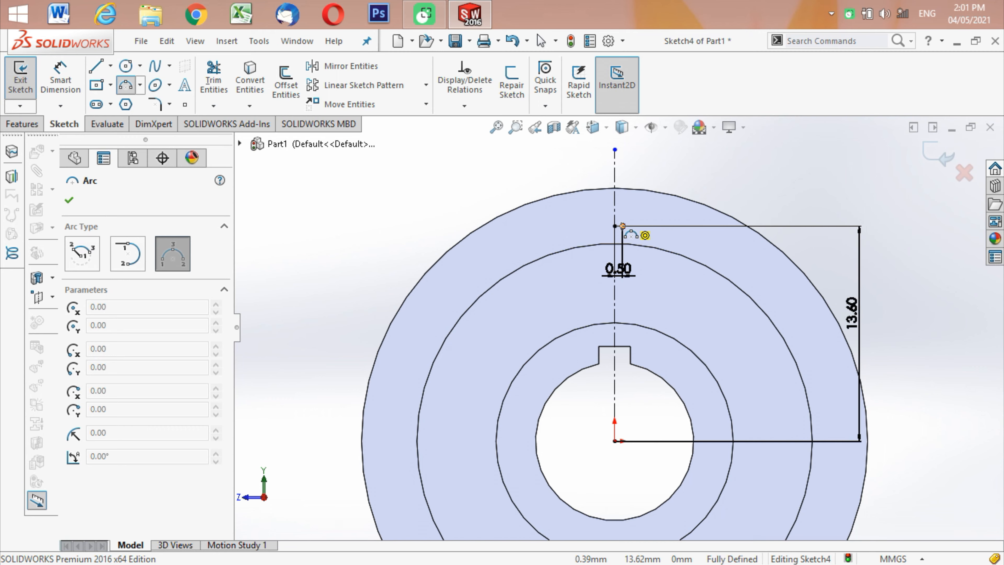
pyautogui.click(622, 226)
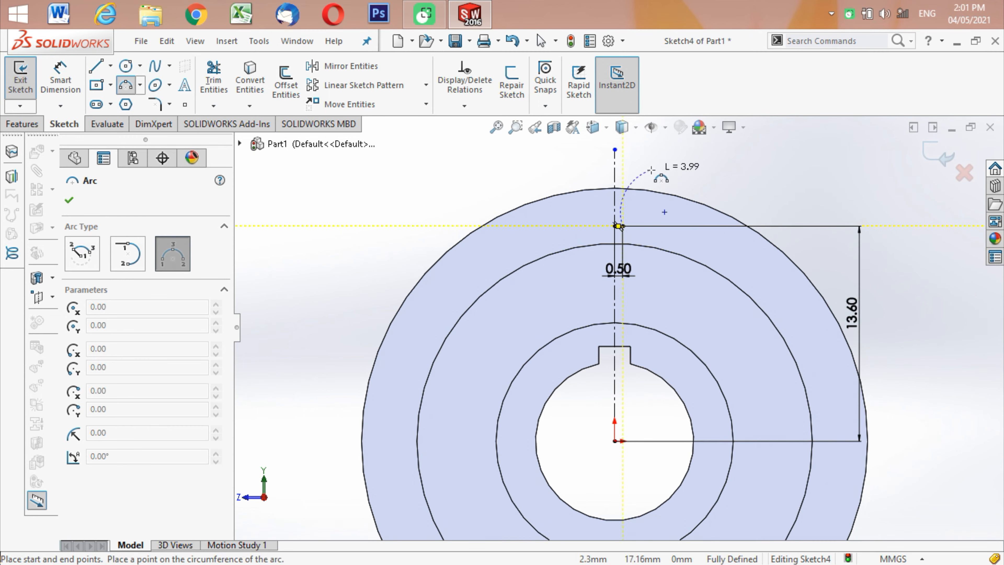
pyautogui.click(688, 160)
pyautogui.click(688, 159)
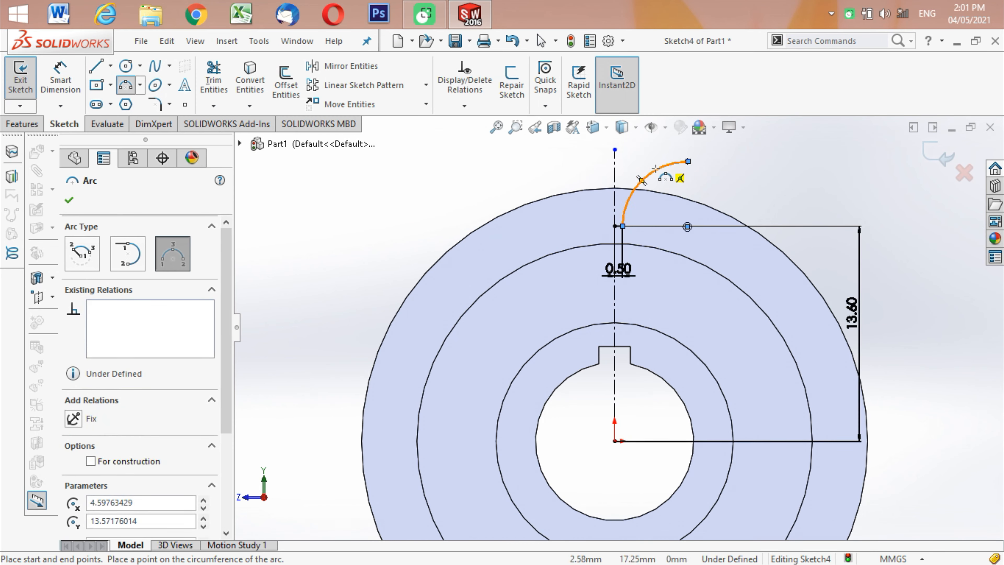
pyautogui.click(642, 180)
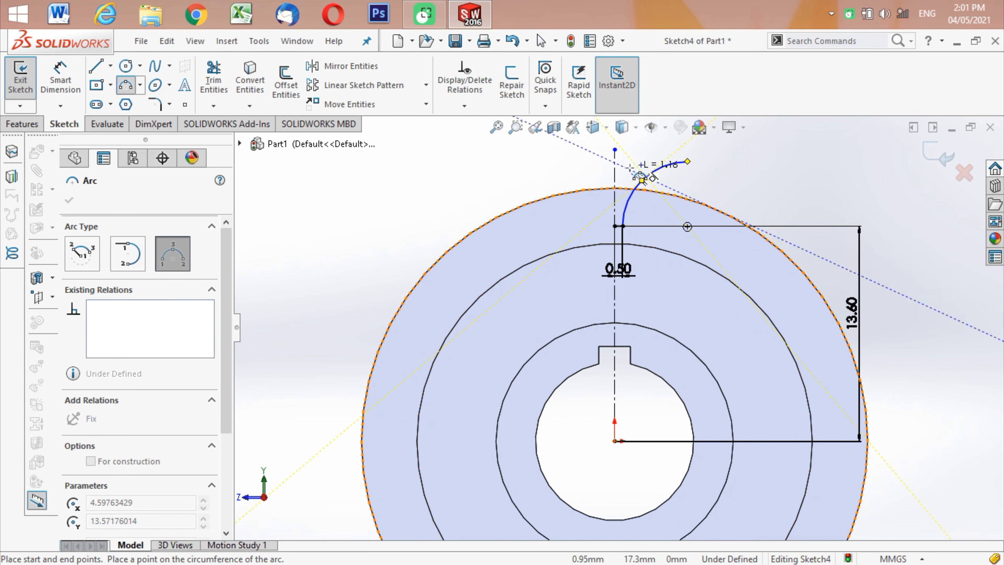
pyautogui.rightClick(641, 176)
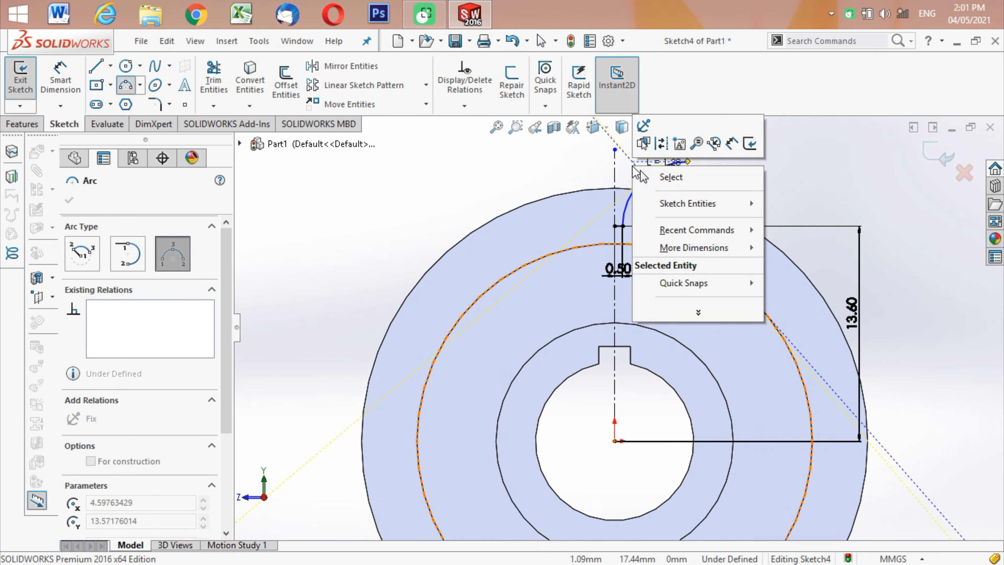
pyautogui.click(668, 175)
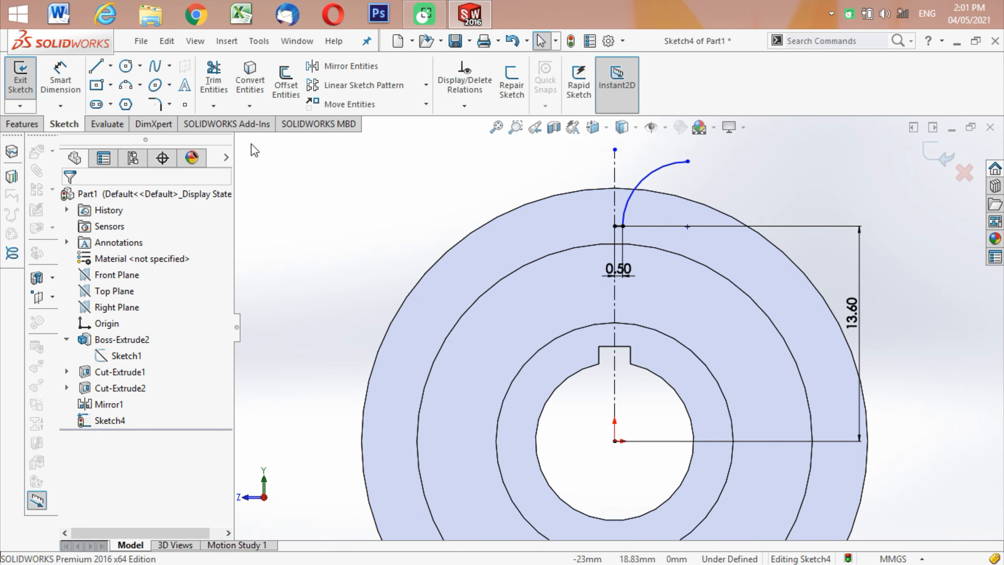
# - Dimension the horizontal distance between the arc's two endpoints as 1.58 mm
pyautogui.click(59, 71)
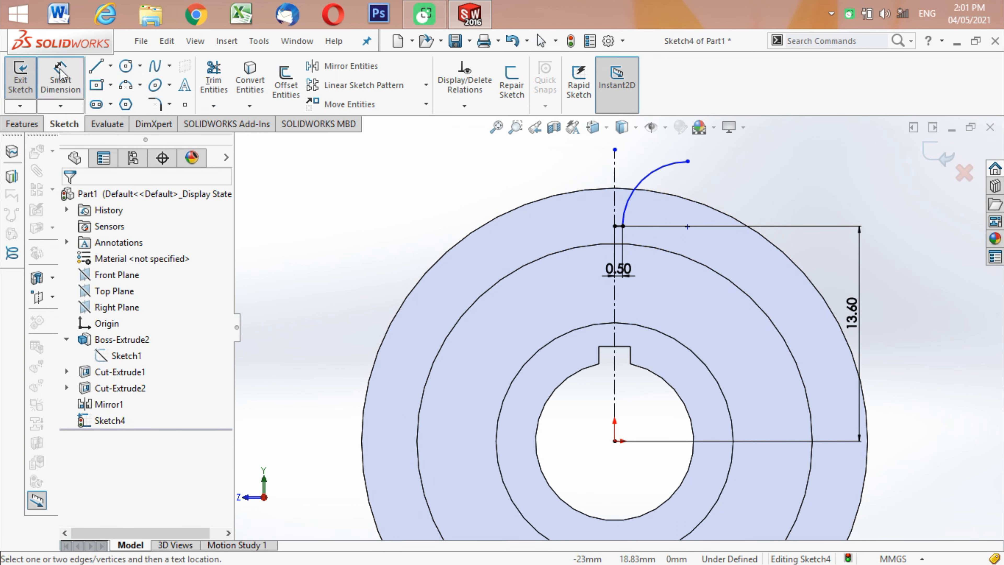
pyautogui.click(688, 162)
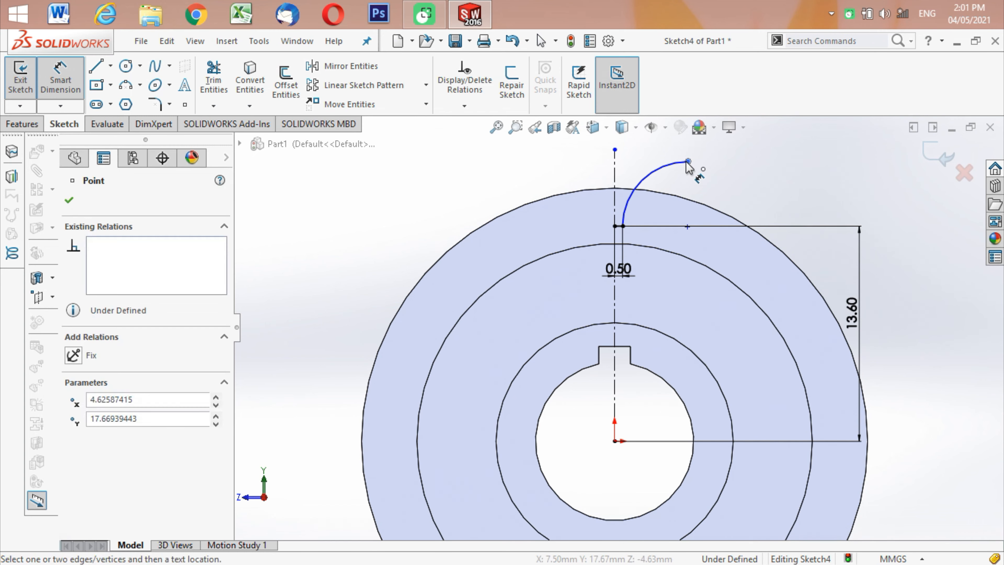
pyautogui.click(623, 226)
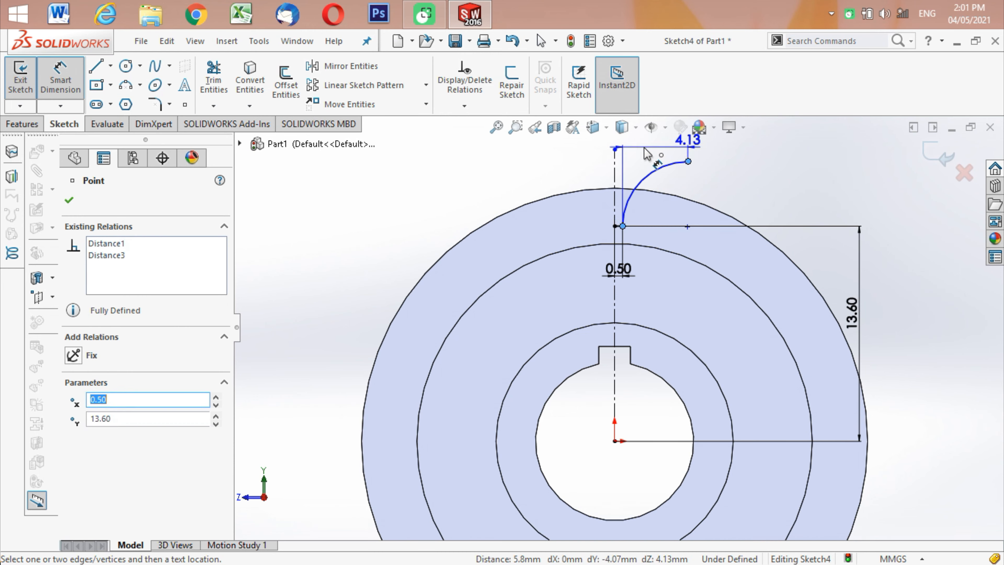
pyautogui.scroll(1, 644, 149)
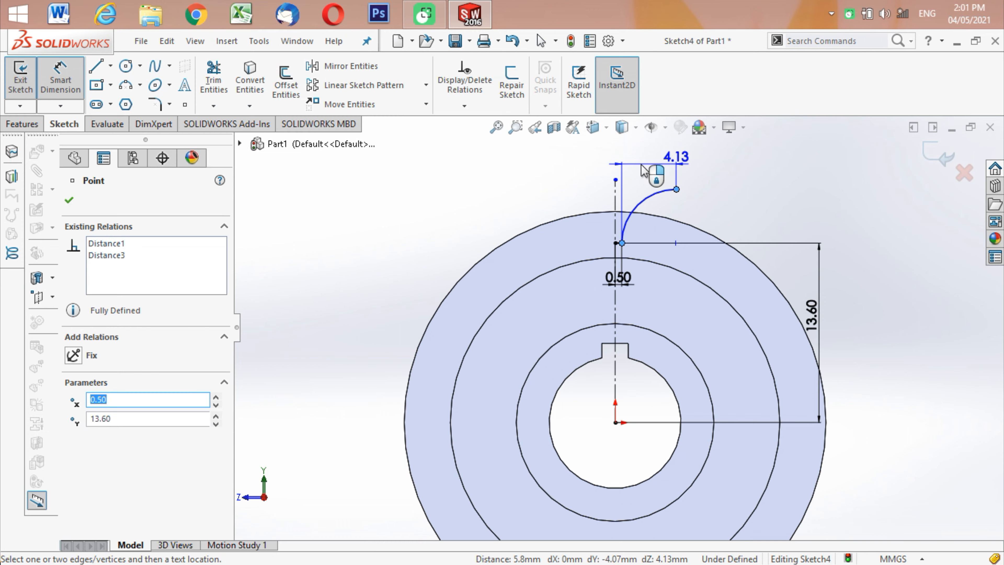
pyautogui.click(644, 170)
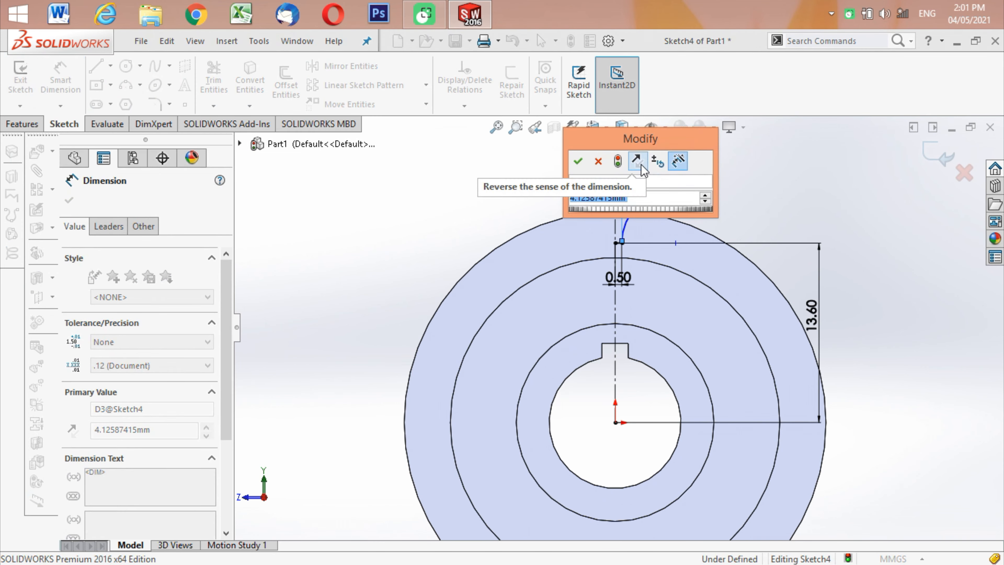
pyautogui.write('1.5')
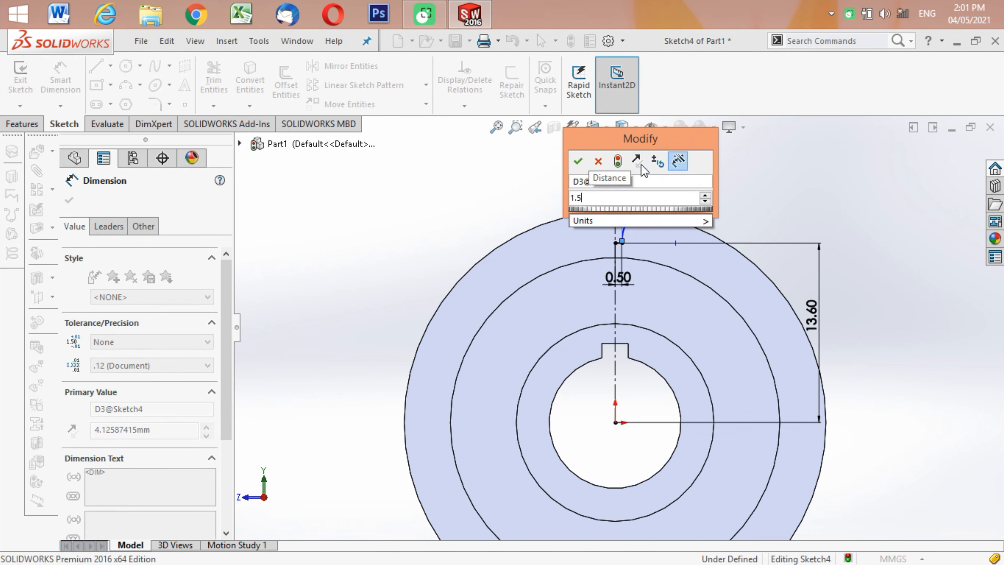
pyautogui.write('8')
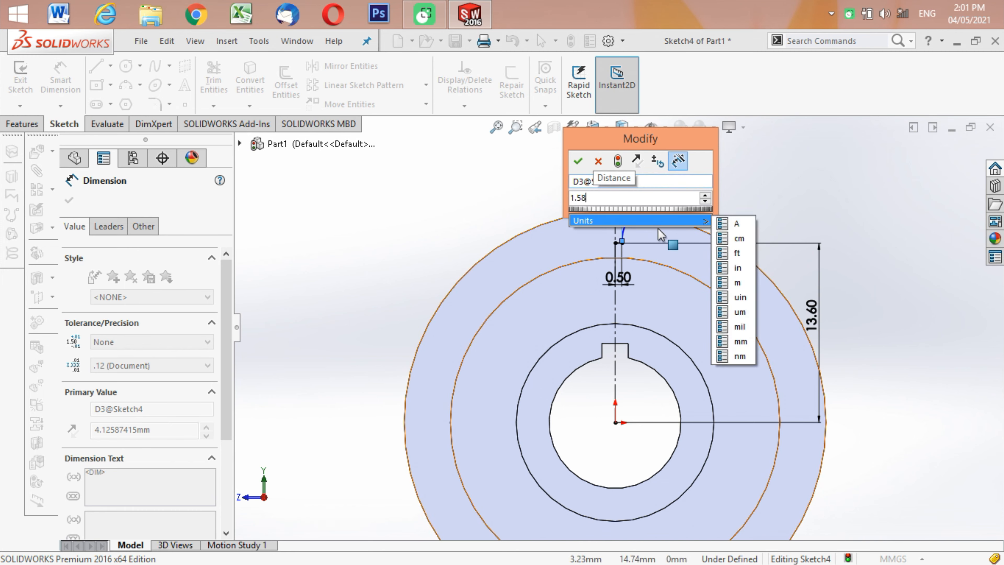
pyautogui.click(740, 342)
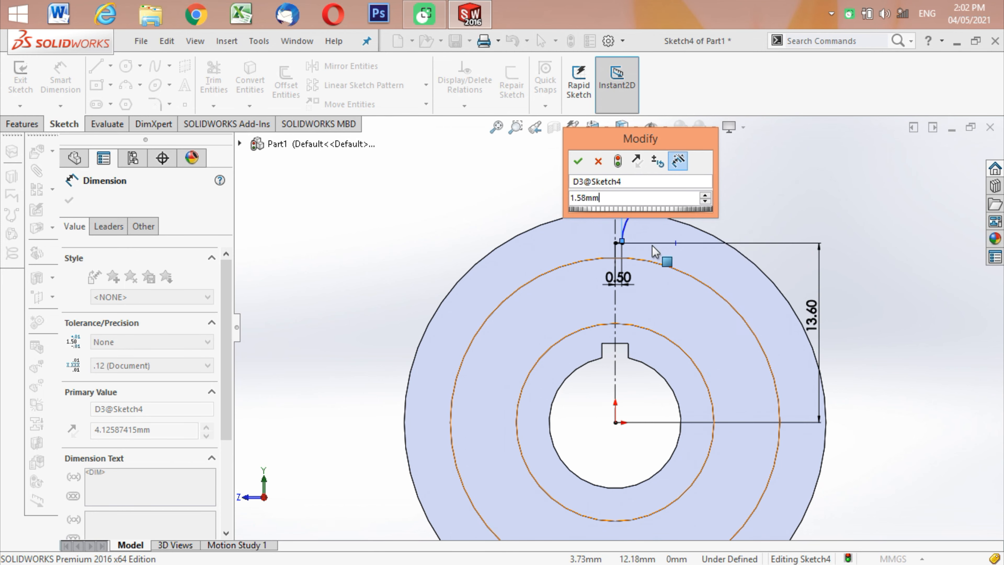
pyautogui.click(580, 162)
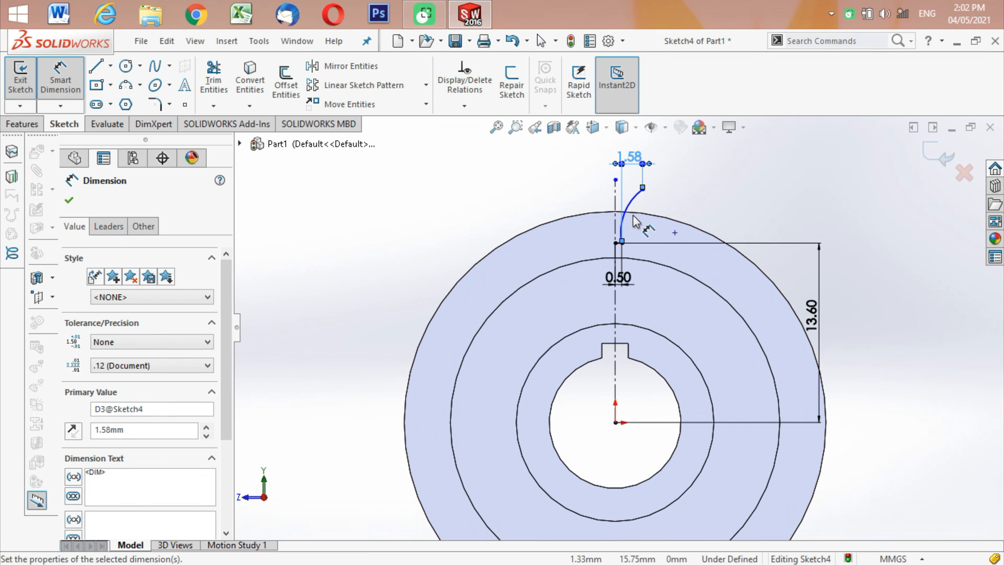
# - Dimension the vertical distance between the arc's two endpoints as 3.28 mm
pyautogui.click(622, 242)
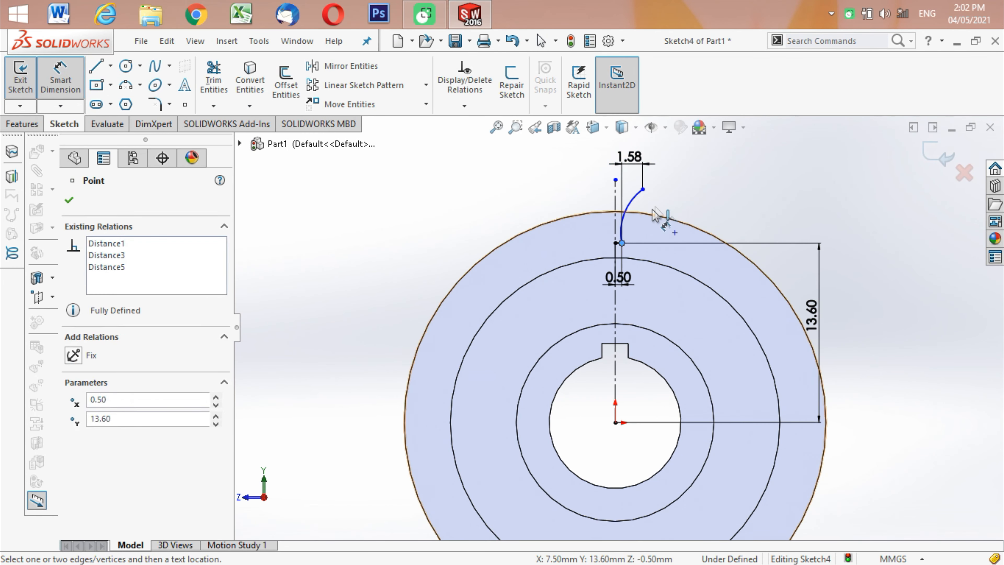
pyautogui.click(643, 190)
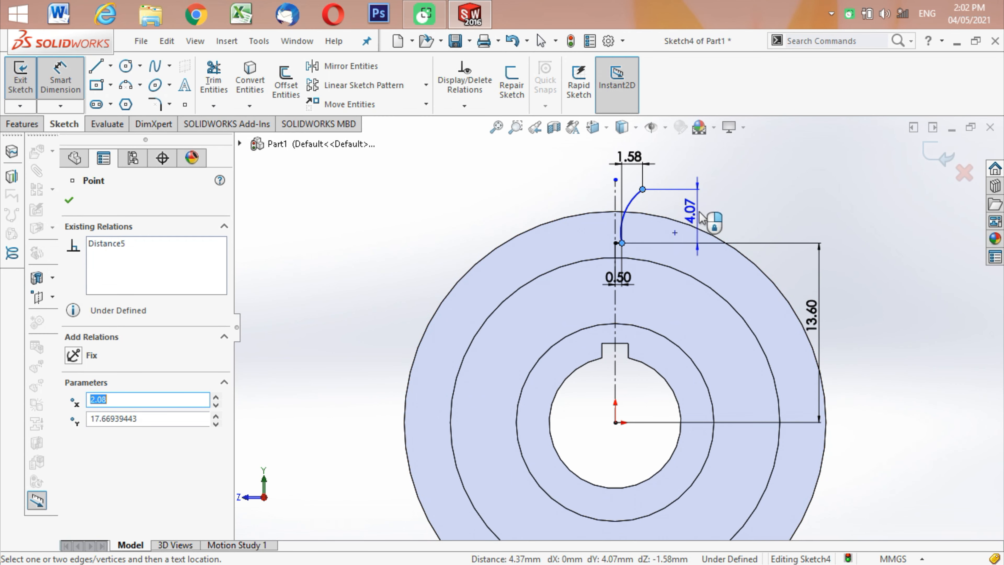
pyautogui.click(705, 216)
pyautogui.write('3.28')
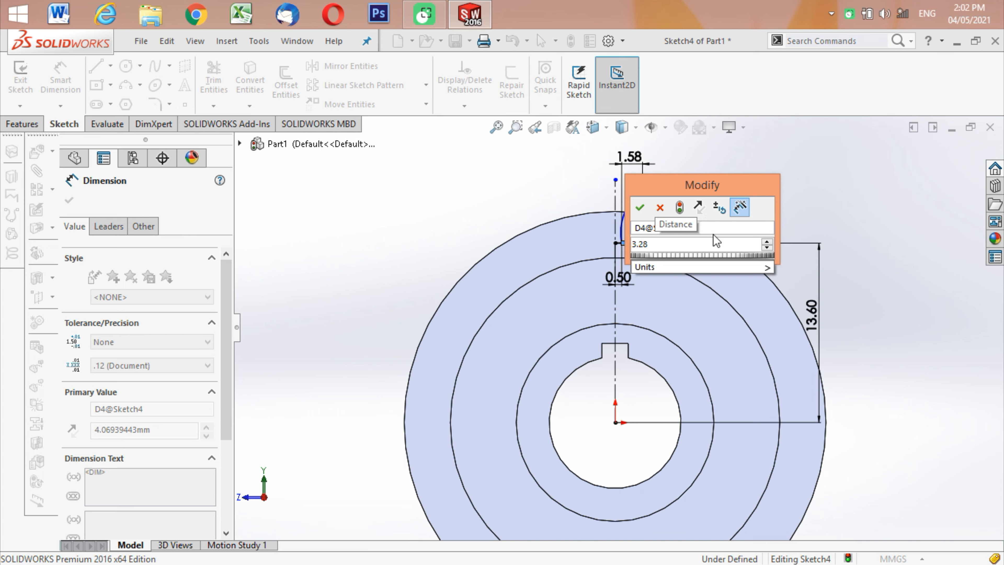
pyautogui.moveTo(711, 267)
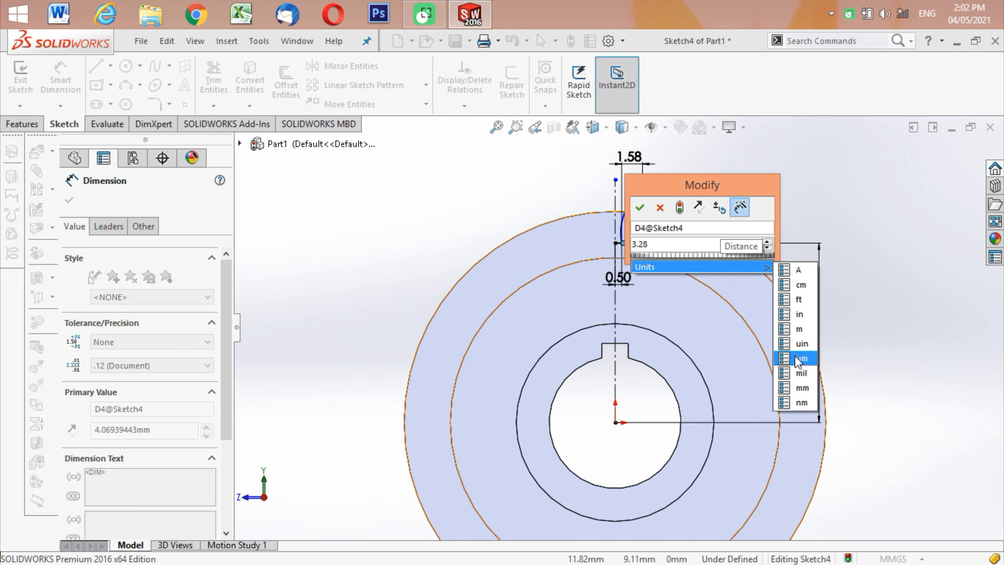
pyautogui.click(802, 387)
pyautogui.click(644, 215)
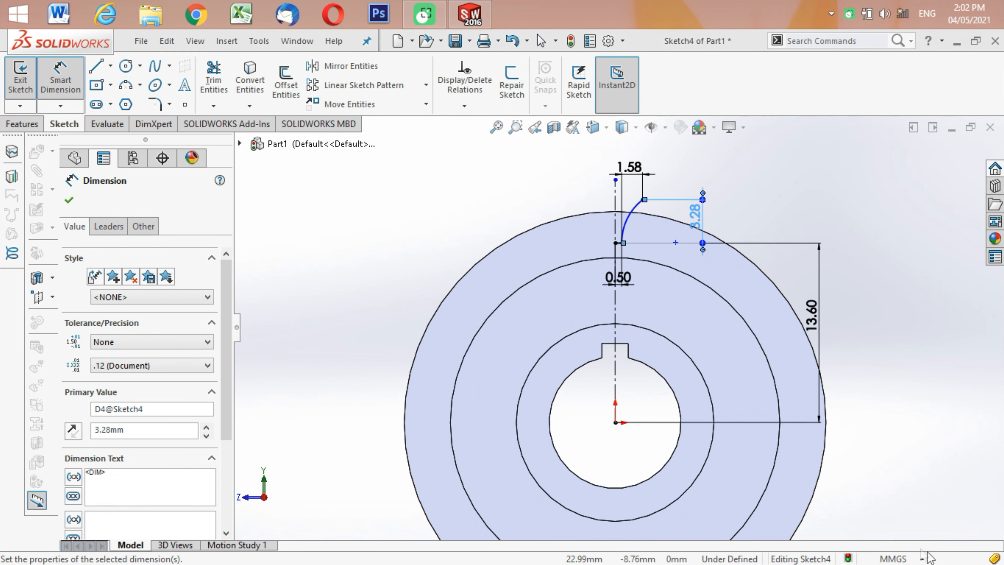
pyautogui.press('super+c')
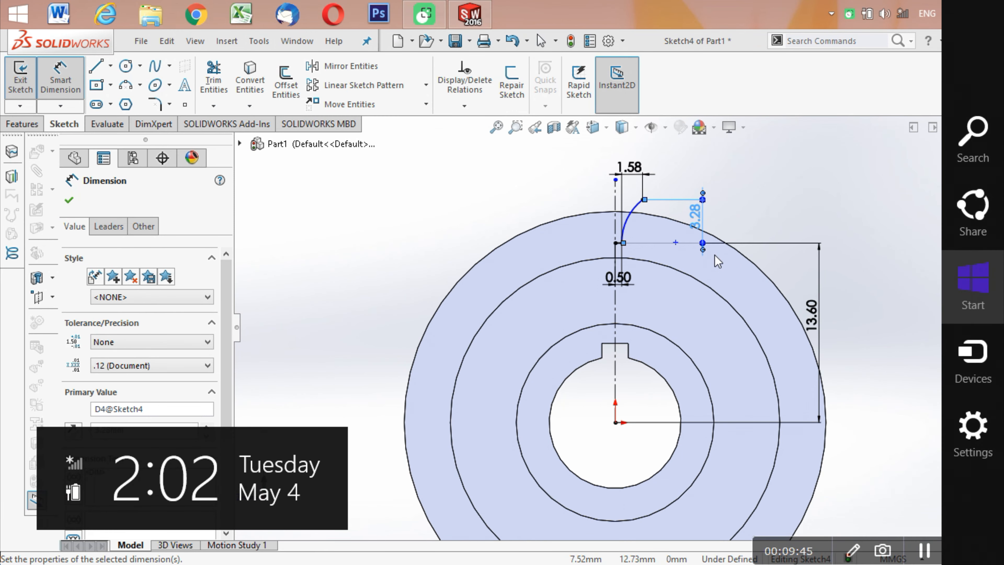
pyautogui.click(628, 216)
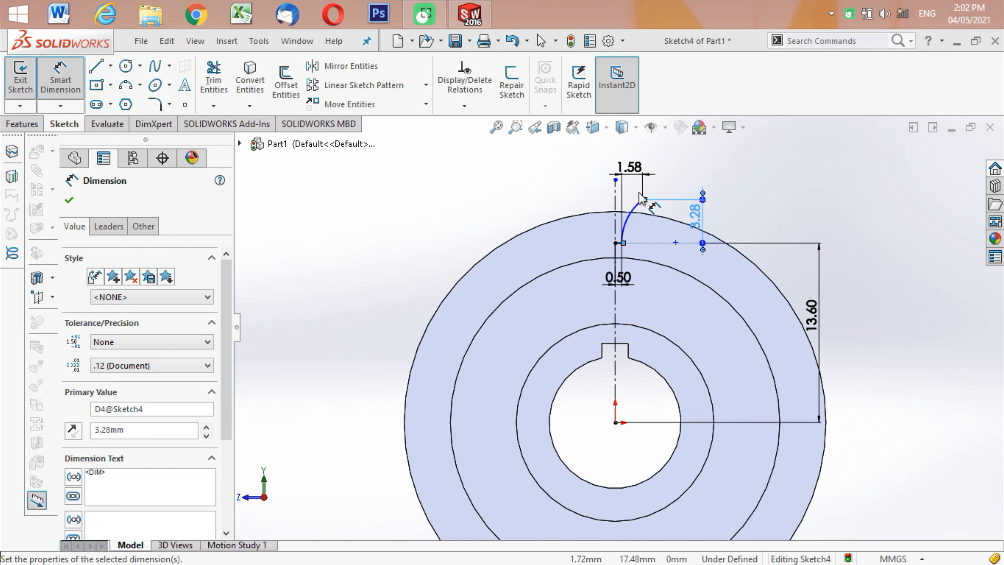
pyautogui.click(627, 218)
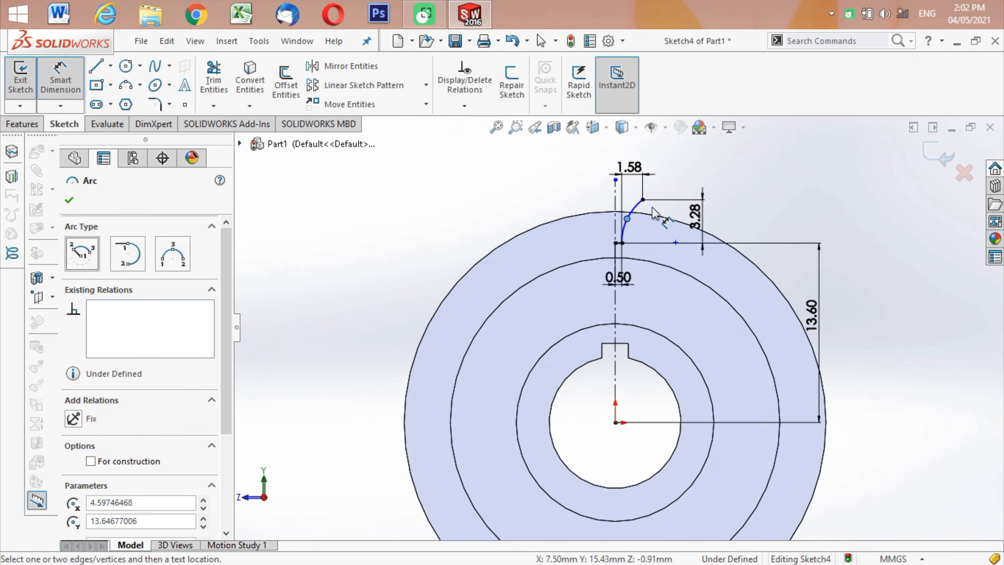
pyautogui.click(635, 212)
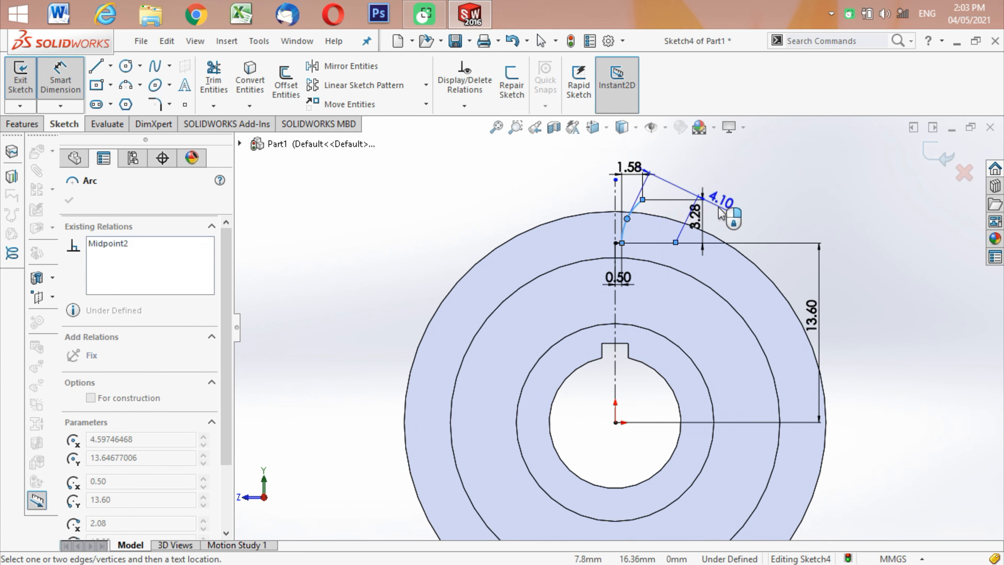
pyautogui.click(925, 555)
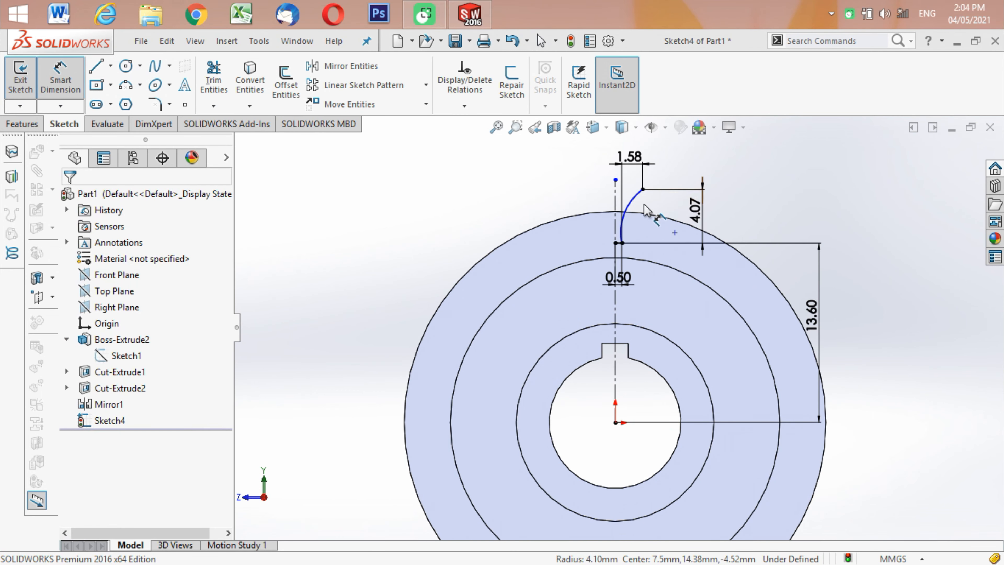
# - Dimension the arc's radius as 4.56 mm
pyautogui.click(642, 208)
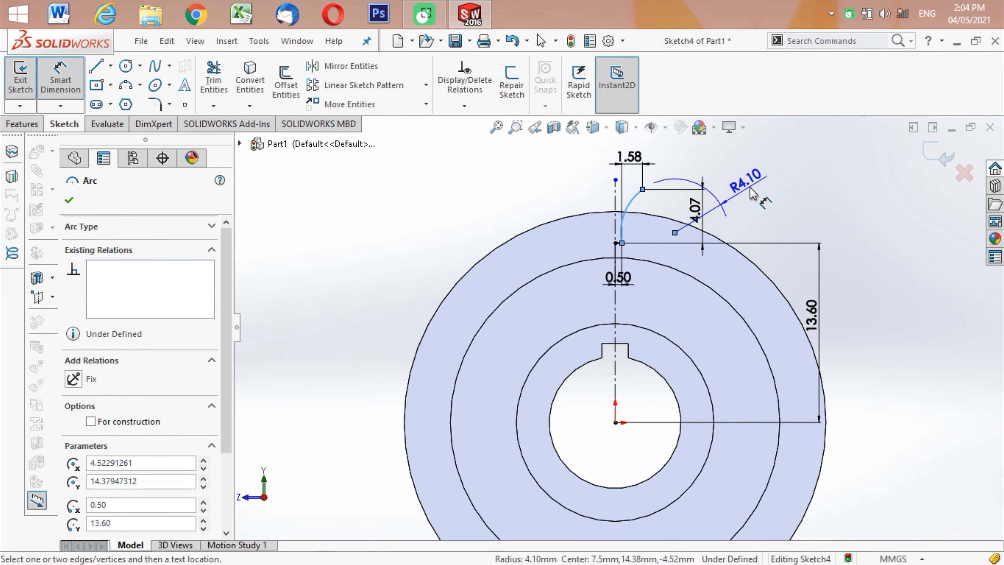
pyautogui.click(753, 194)
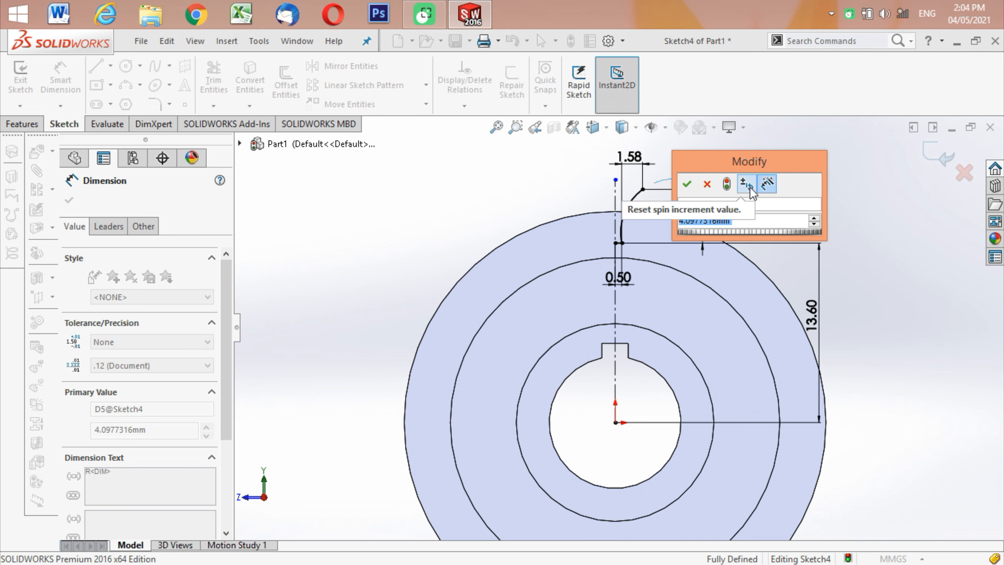
pyautogui.click(750, 187)
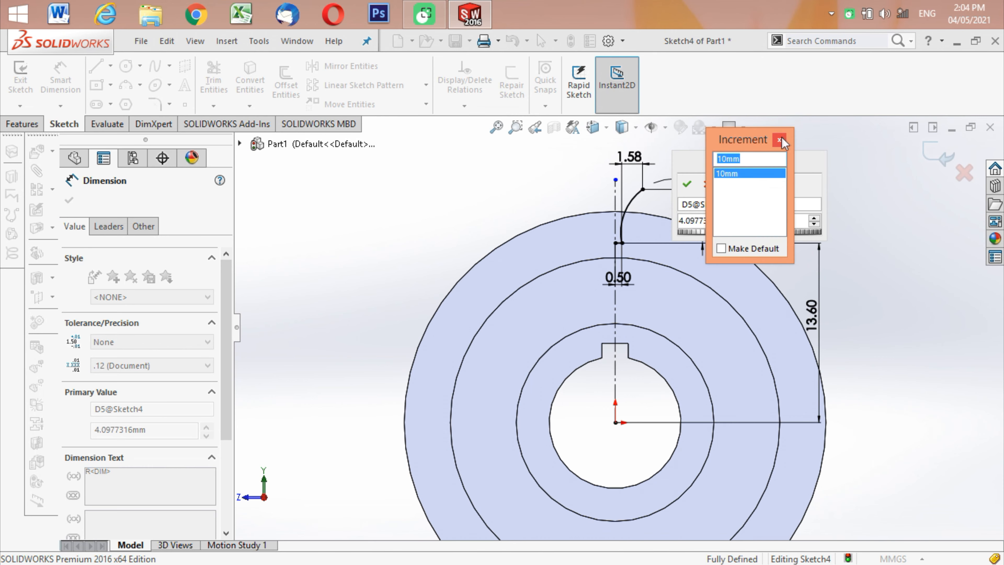
pyautogui.click(780, 140)
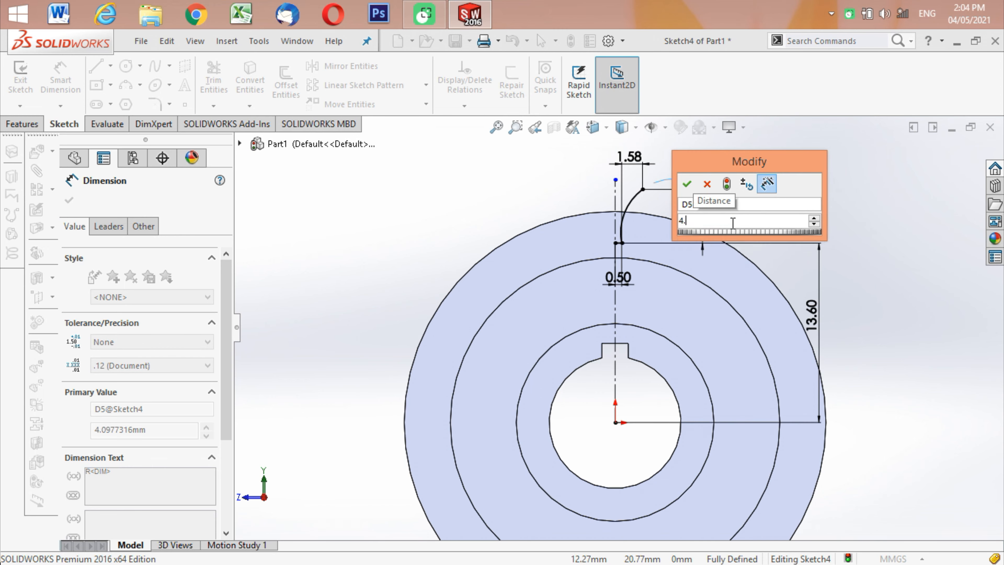
pyautogui.write('4.56')
pyautogui.moveTo(742, 238)
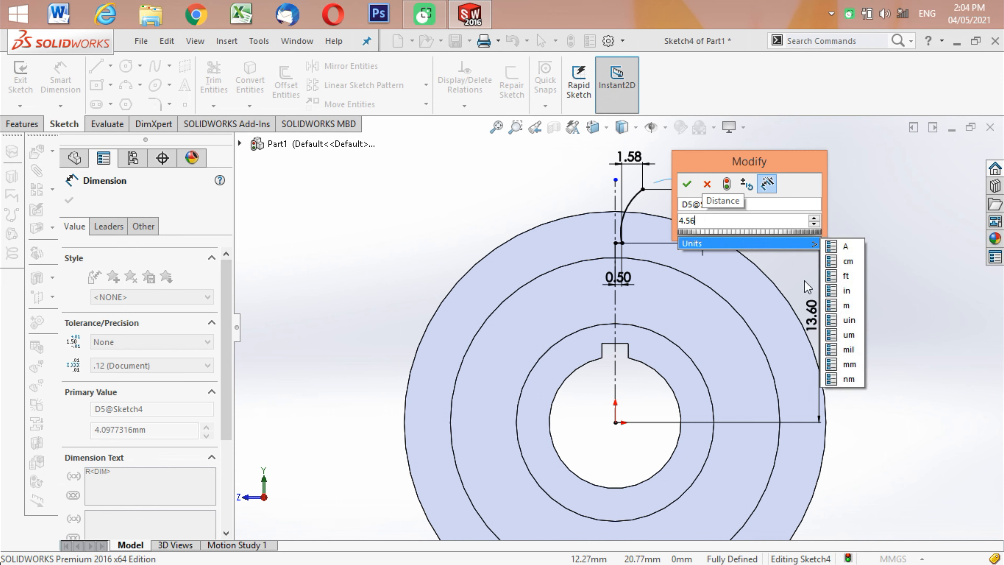
pyautogui.click(849, 363)
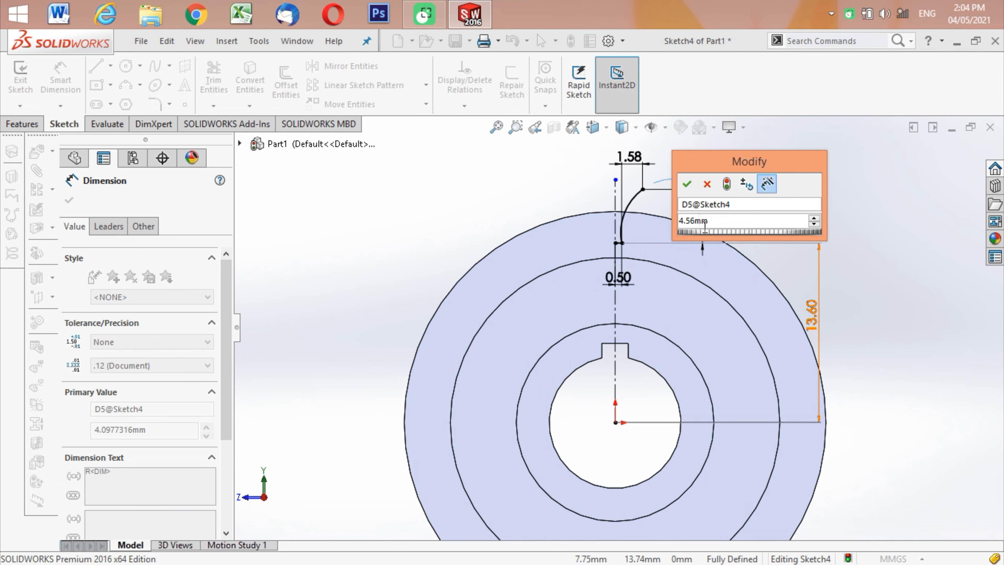
pyautogui.click(687, 184)
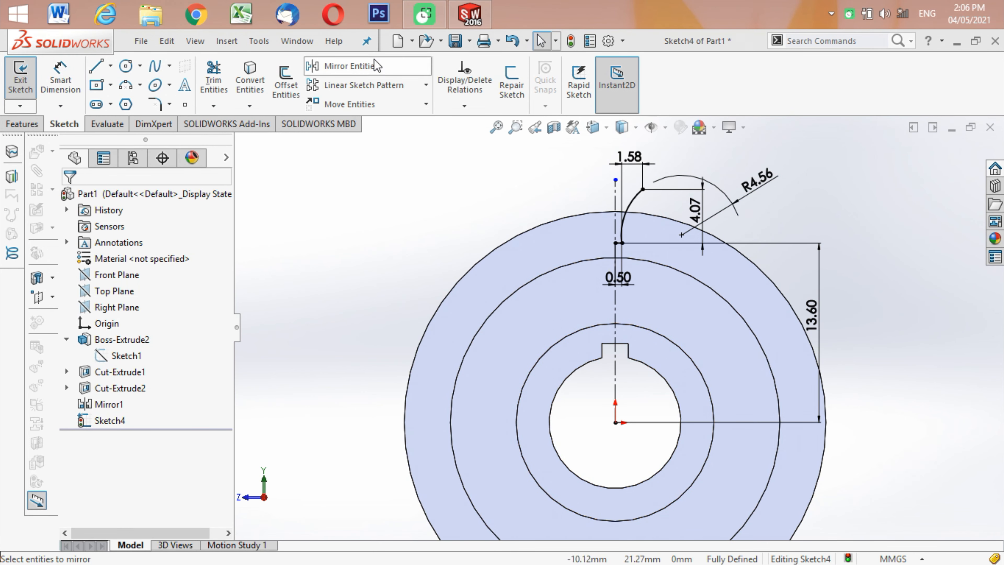
# - Mirror the short horizontal line and the arc about the vertical centerline, keeping the originals
pyautogui.click(376, 66)
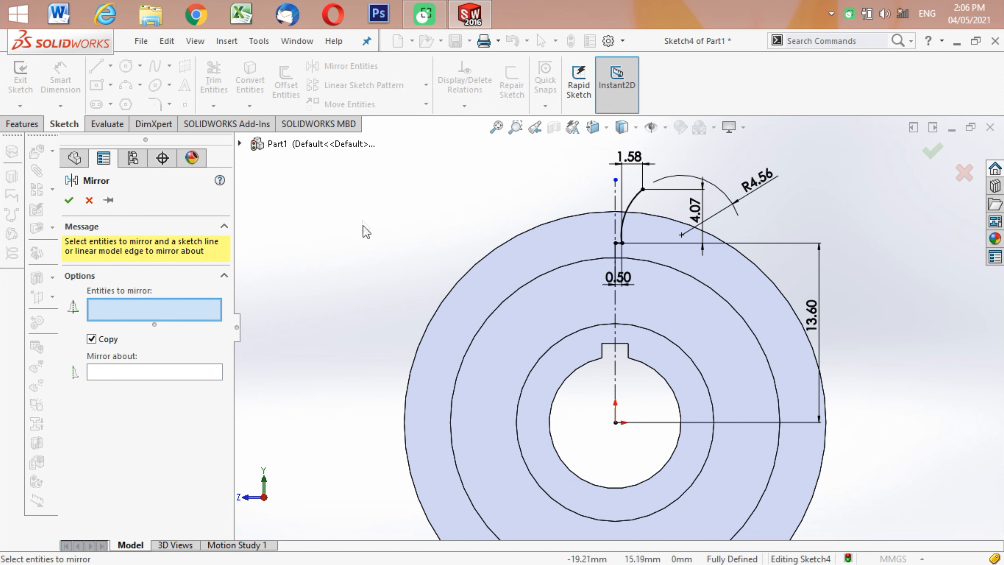
pyautogui.moveTo(594, 186); pyautogui.dragTo(651, 247)
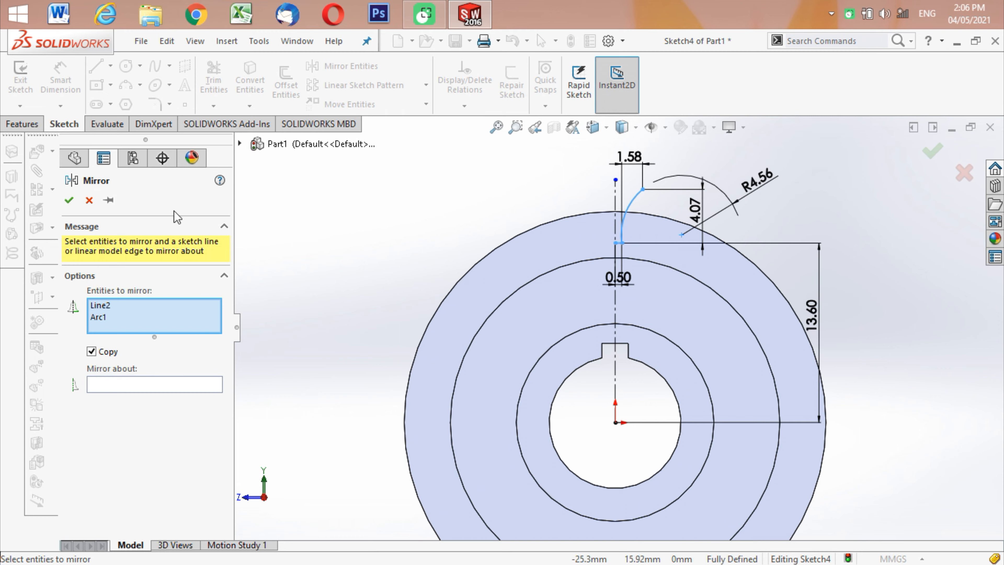
pyautogui.click(615, 214)
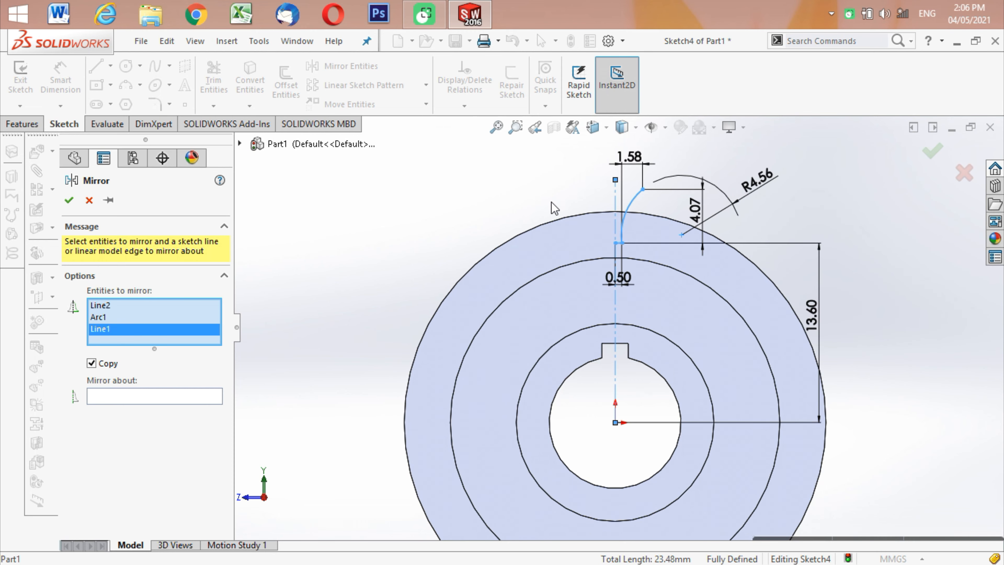
pyautogui.press('Delete')
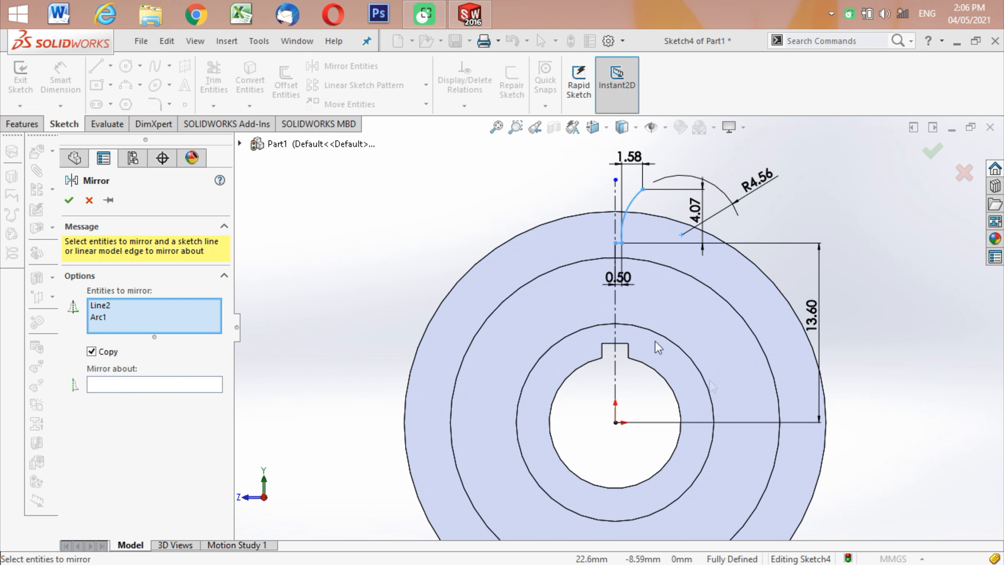
pyautogui.click(130, 385)
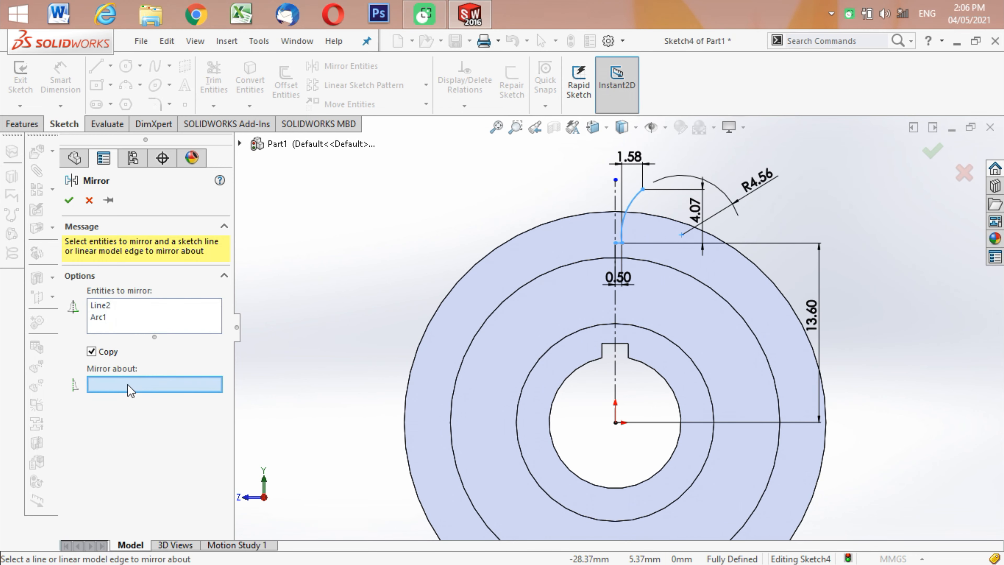
pyautogui.click(615, 206)
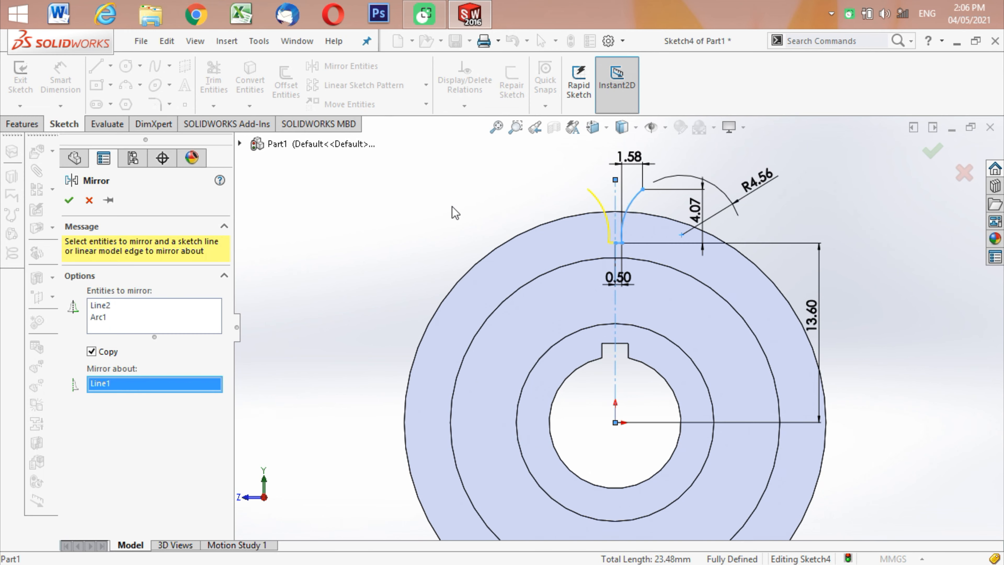
pyautogui.click(69, 201)
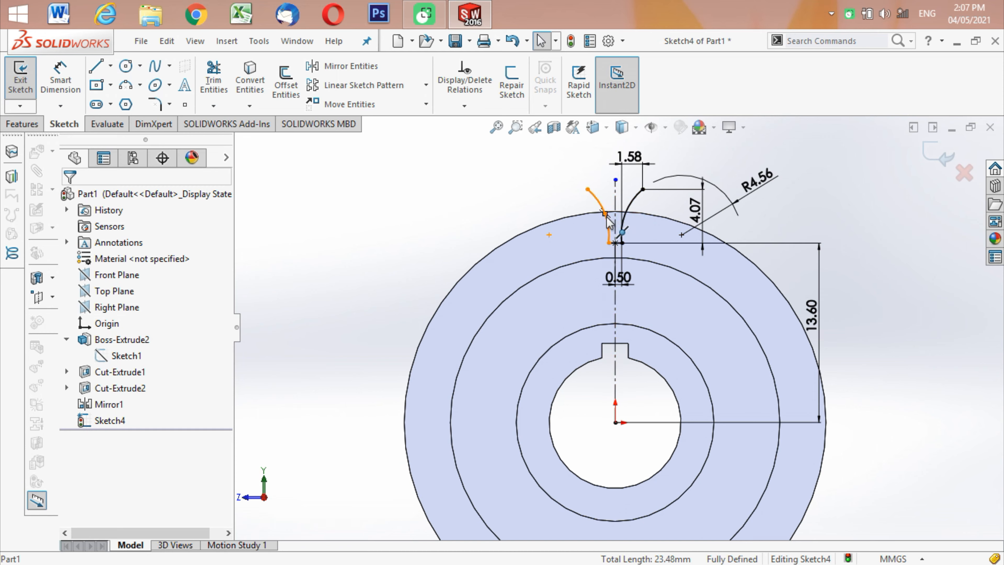
# - Close the tooth gap profile with a shallow three-point arc joining the outer ends of the two side arcs
pyautogui.scroll(-3, 605, 210)
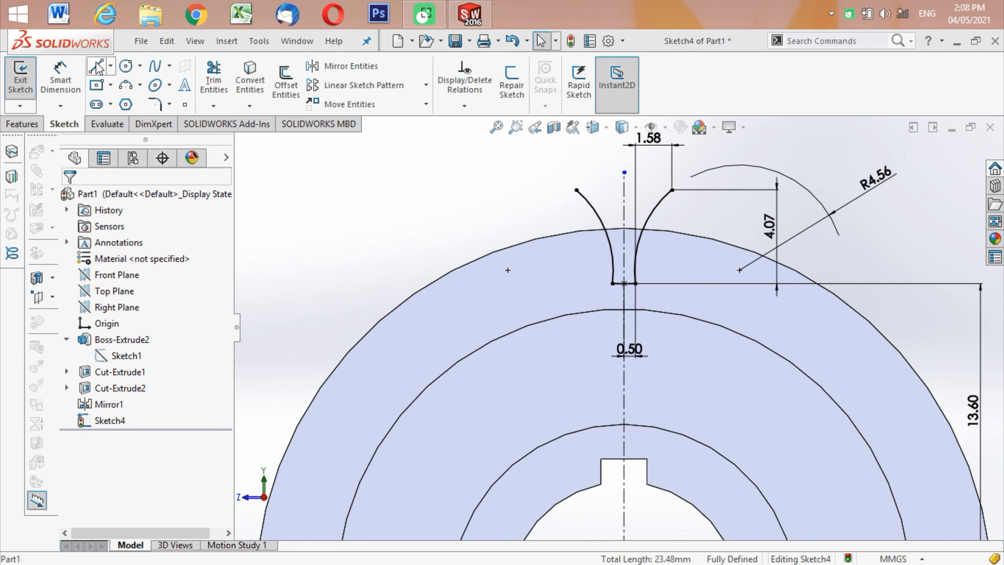
pyautogui.click(128, 86)
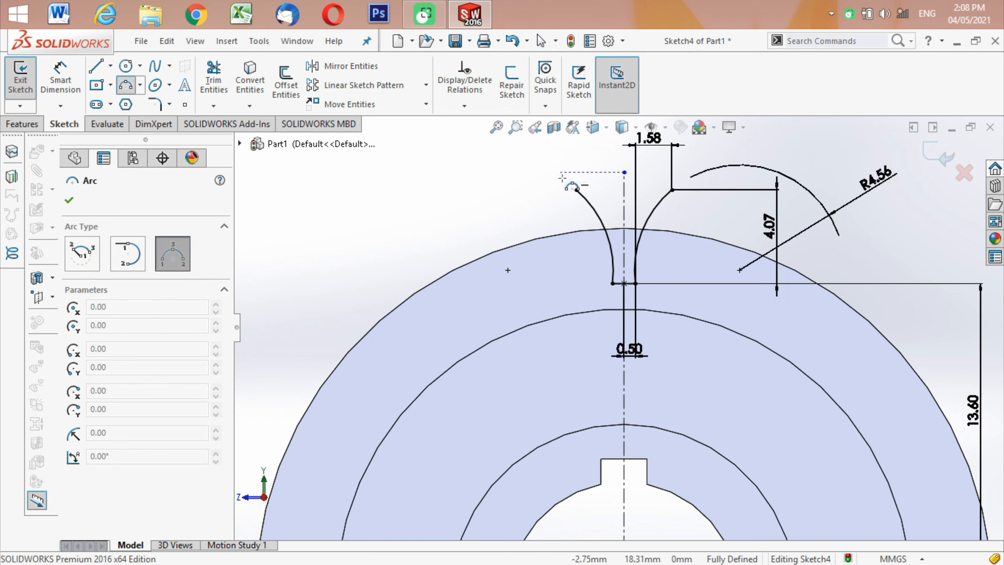
pyautogui.click(576, 189)
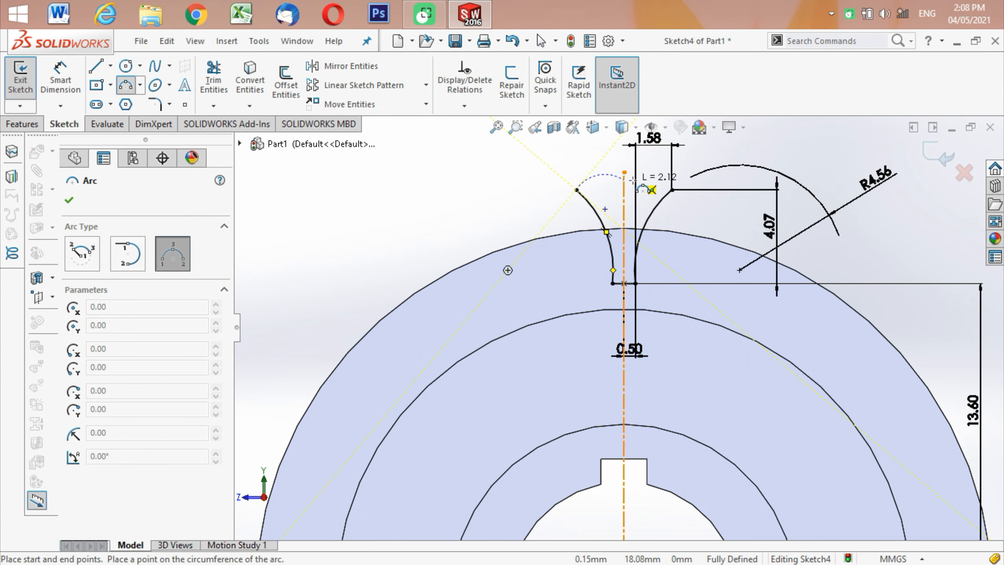
pyautogui.click(670, 190)
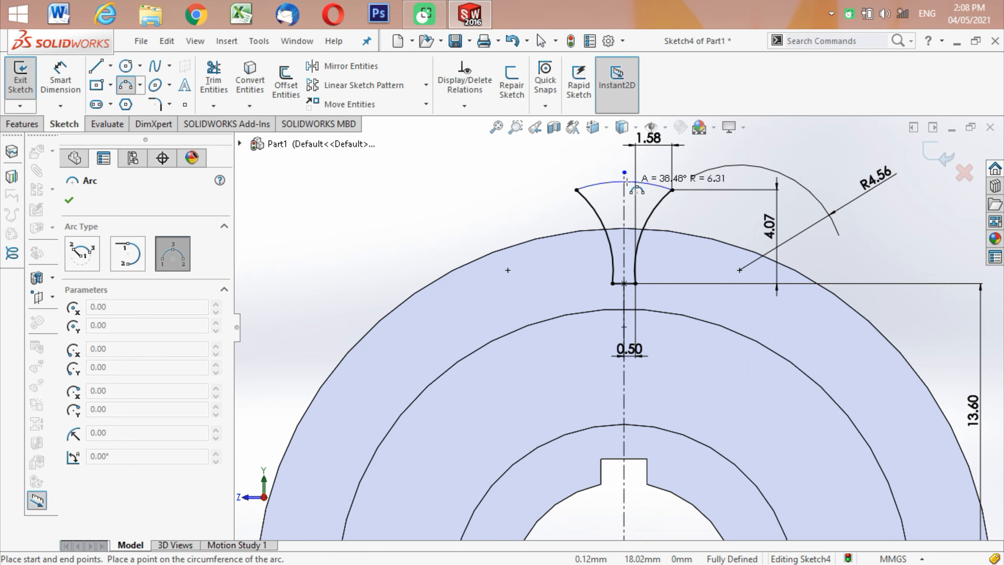
pyautogui.click(627, 186)
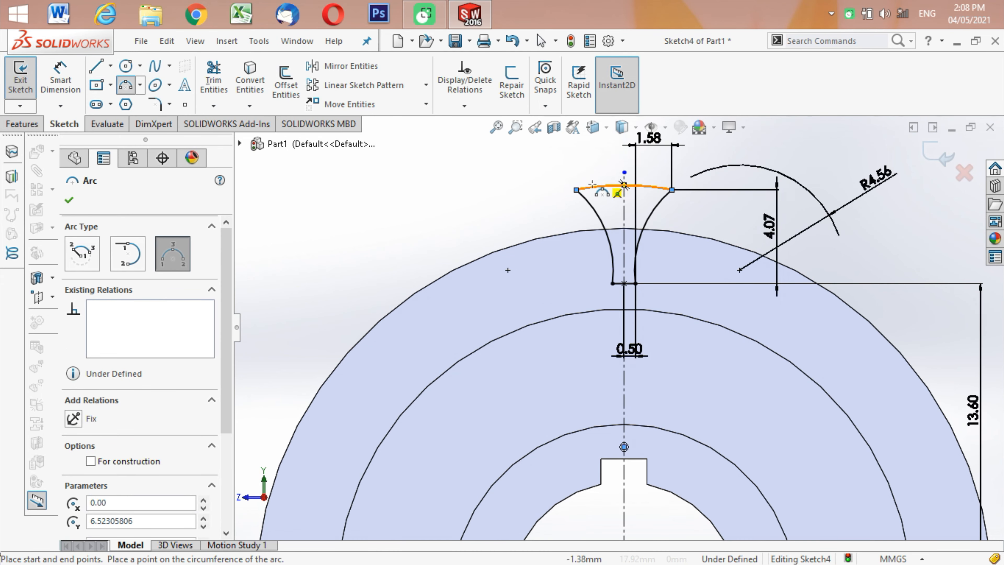
pyautogui.click(69, 199)
# - Dimension the closing arc's radius as 18 mm
pyautogui.click(63, 75)
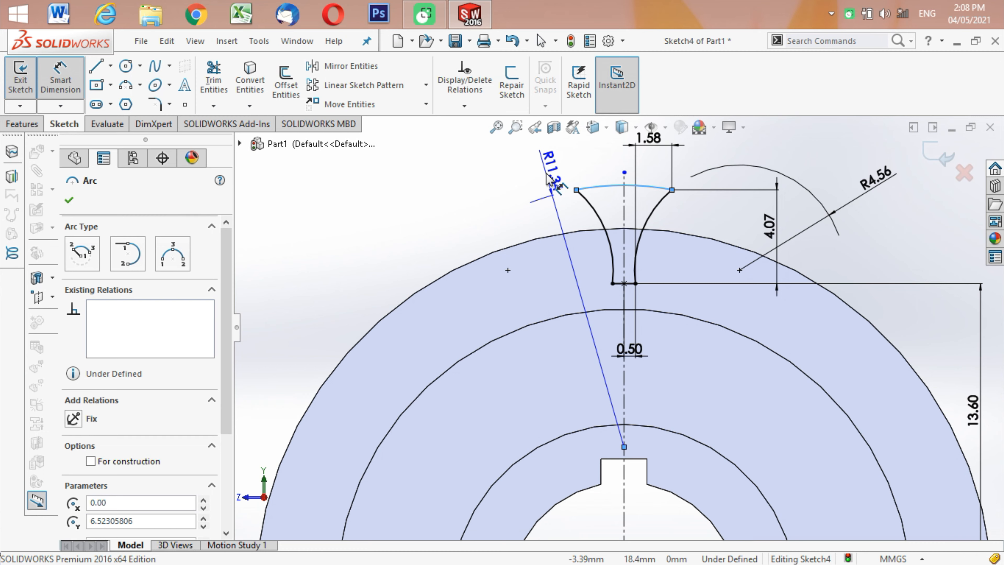
pyautogui.click(549, 179)
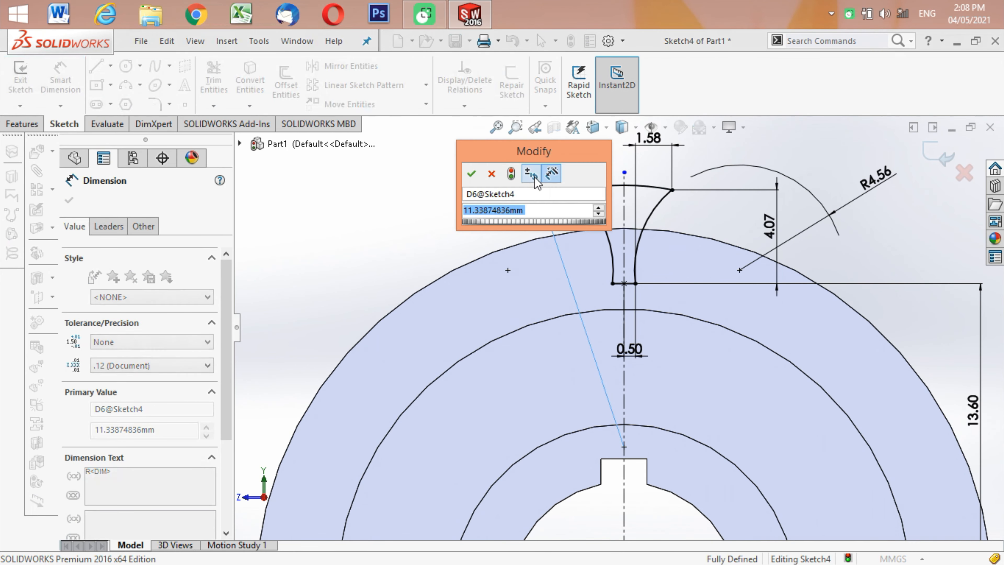
pyautogui.write('18')
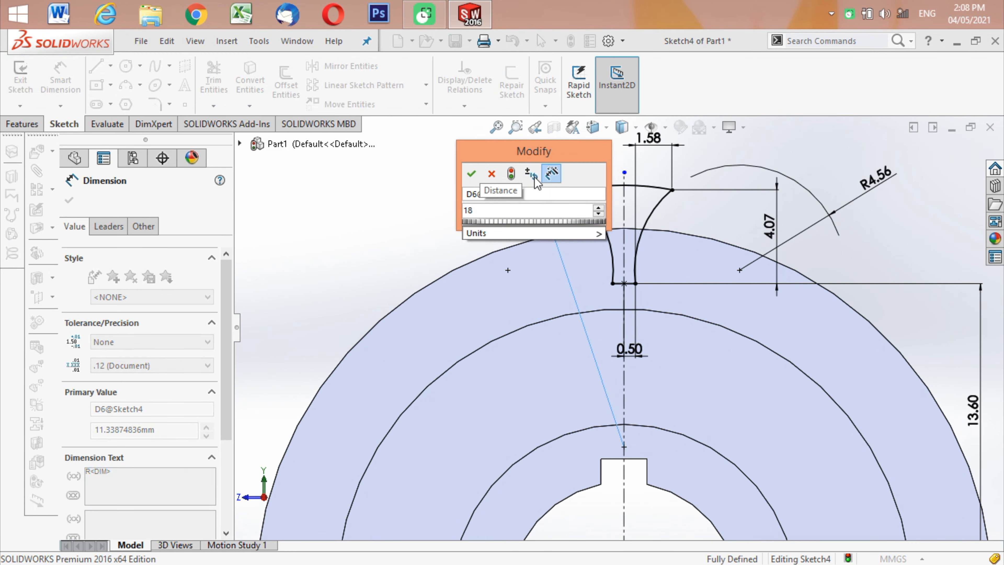
pyautogui.moveTo(552, 232)
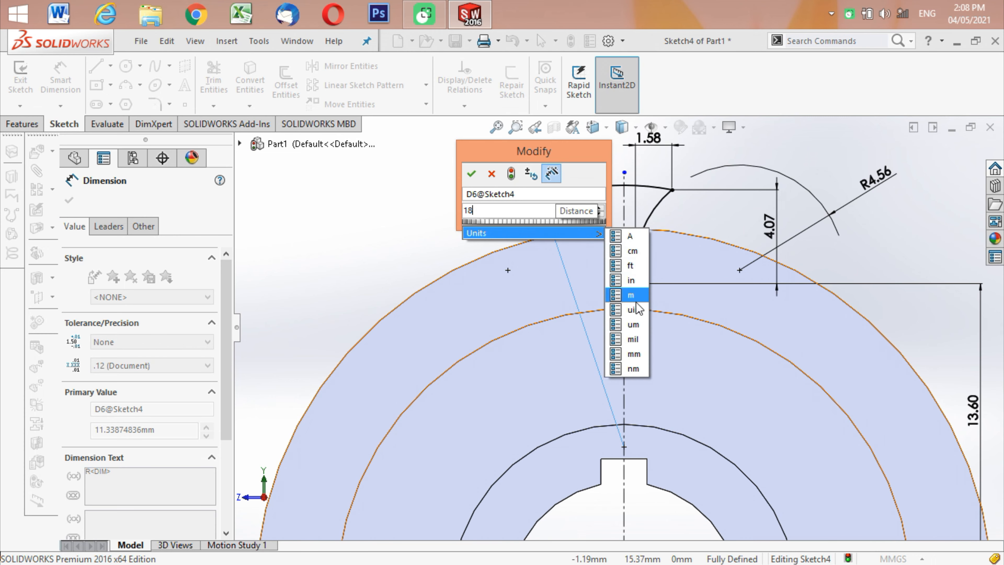
pyautogui.click(638, 358)
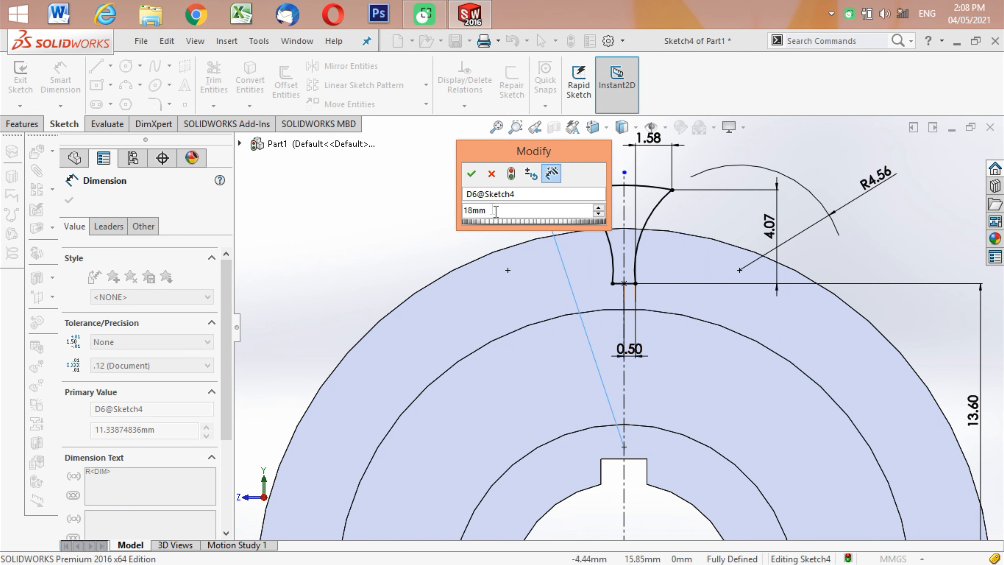
pyautogui.click(469, 177)
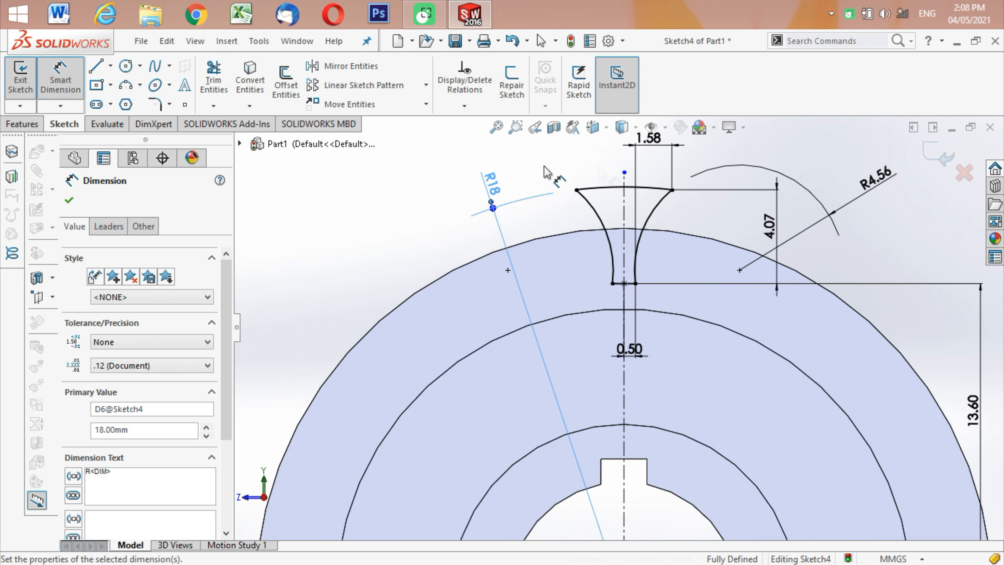
pyautogui.click(70, 200)
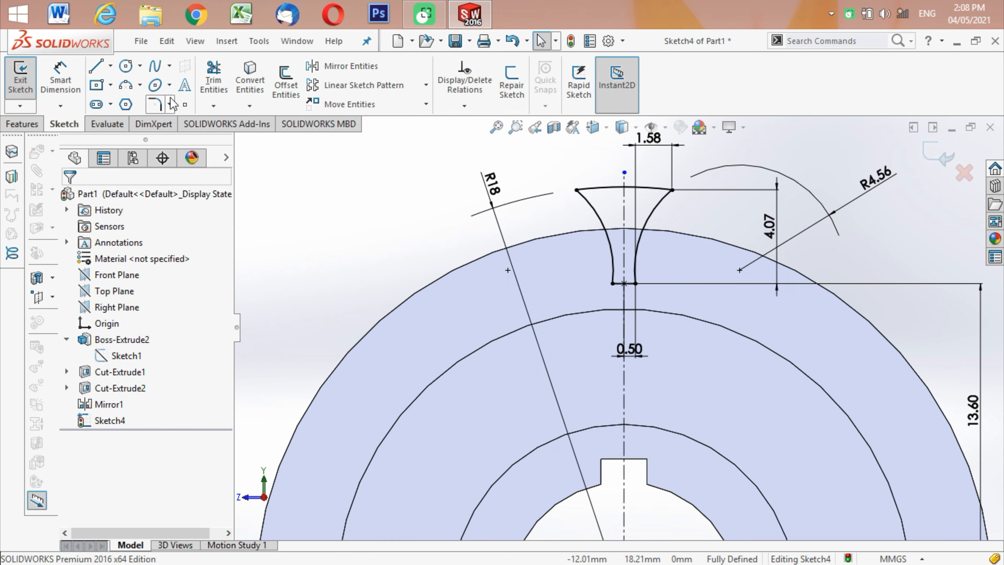
# - Set the Sketch Fillet radius to 0.3 mm
pyautogui.click(154, 104)
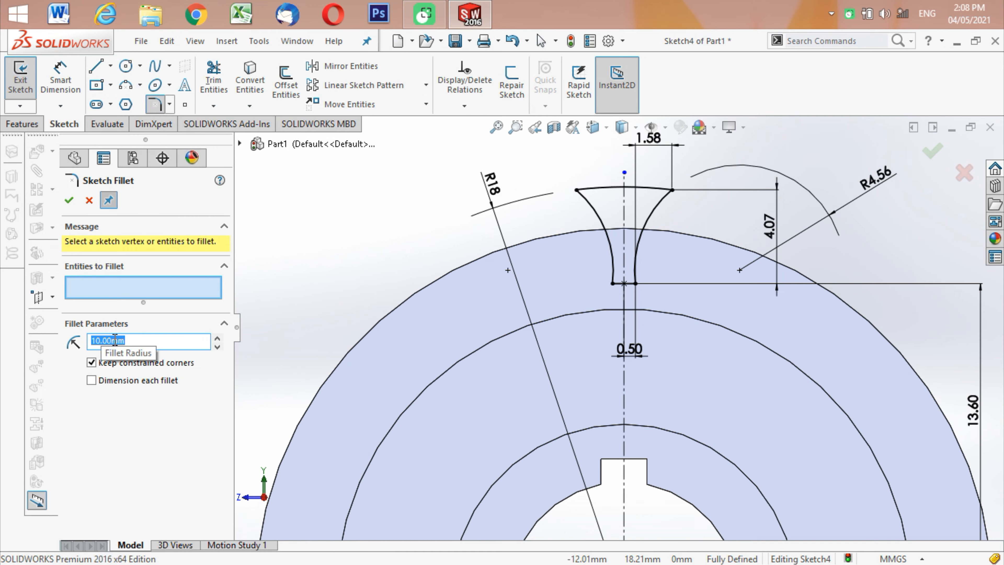
pyautogui.click(92, 341)
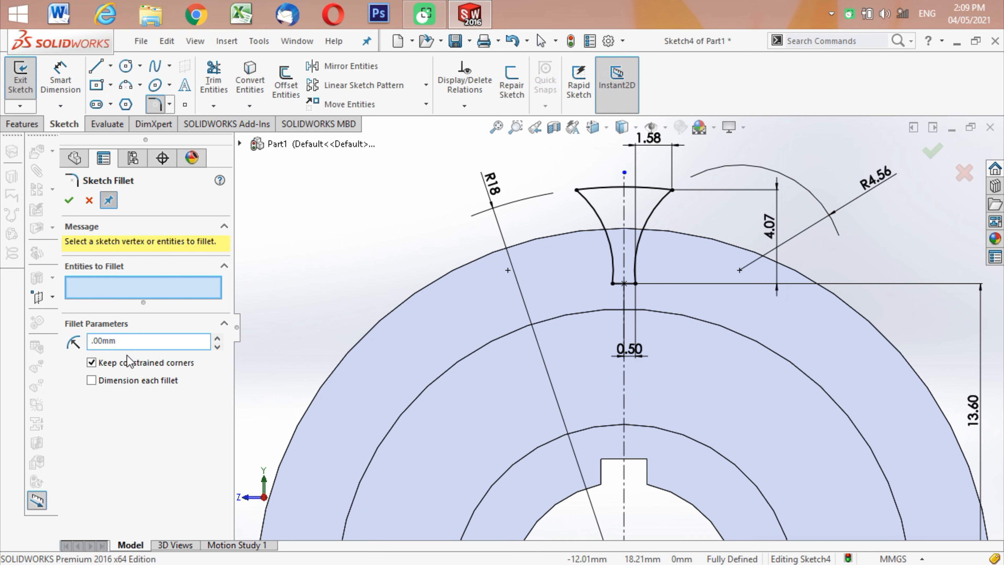
pyautogui.click(163, 343)
pyautogui.moveTo(599, 272); pyautogui.dragTo(621, 293)
pyautogui.doubleClick(100, 339)
pyautogui.write('0.3')
pyautogui.doubleClick(125, 343)
pyautogui.click(134, 343)
pyautogui.click(612, 283)
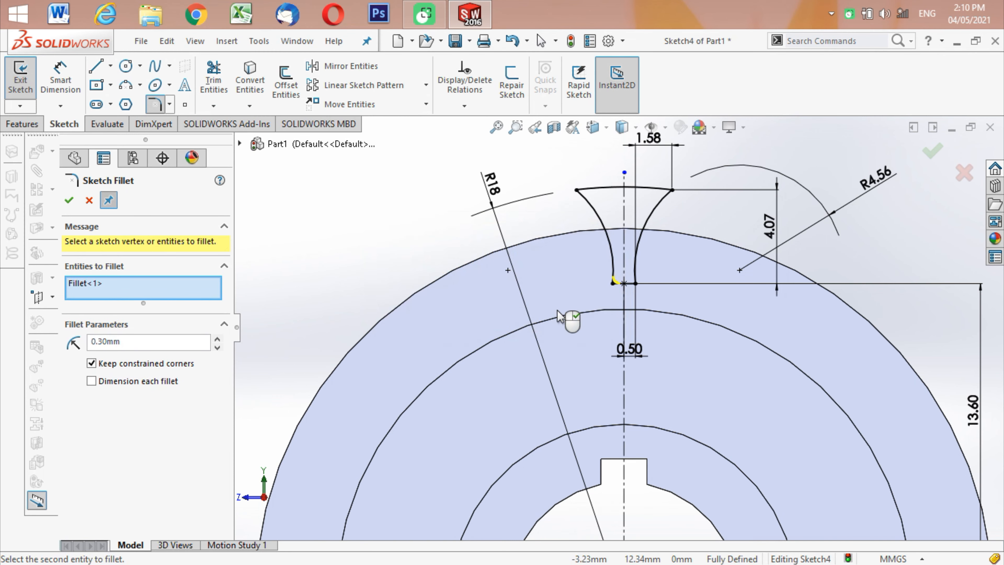
pyautogui.click(637, 283)
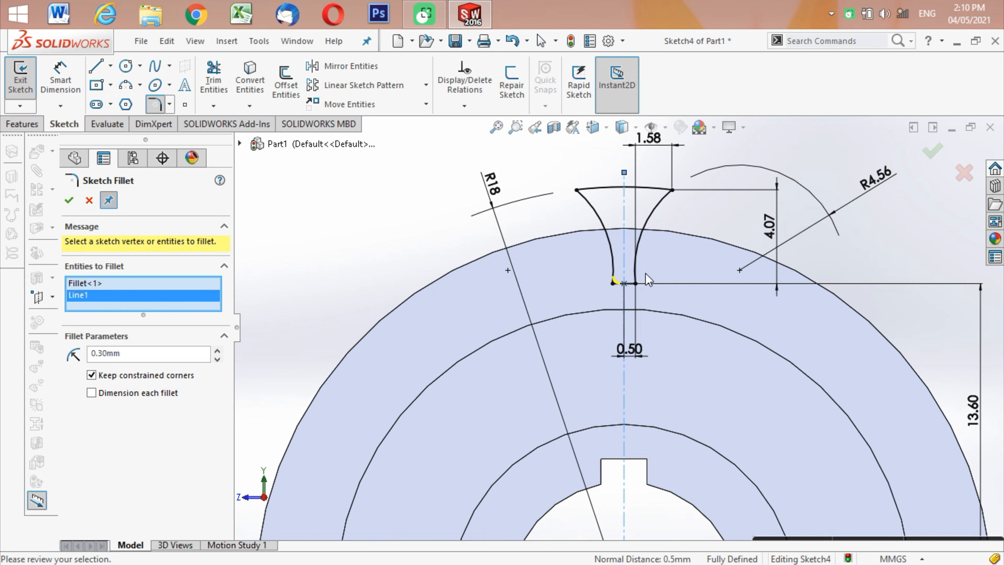
pyautogui.click(89, 200)
# - Fillet both inner corners at the root of the tooth gap with a 0.3 mm radius, accepting deletion of the conflicting relation
pyautogui.click(154, 104)
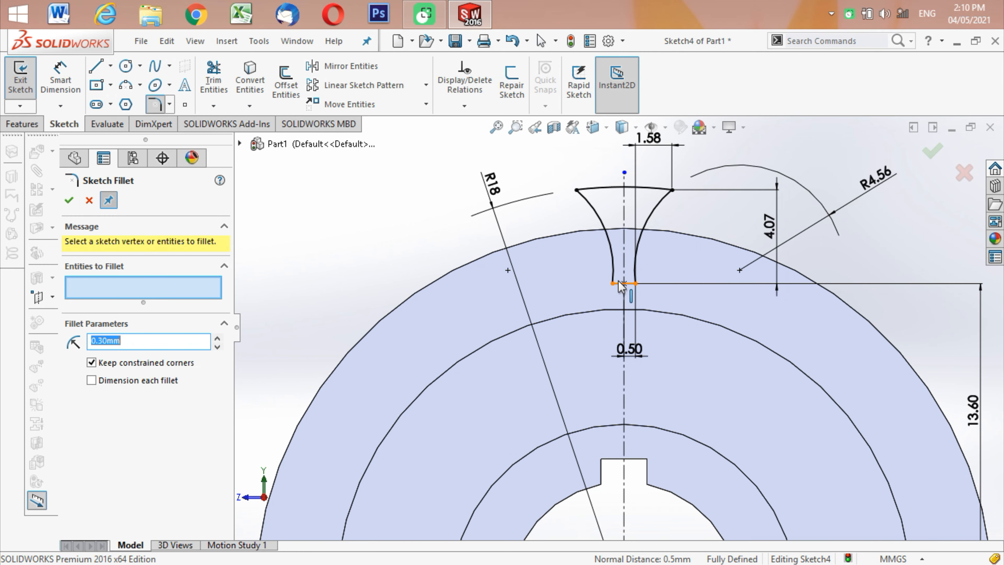
pyautogui.scroll(-2, 621, 285)
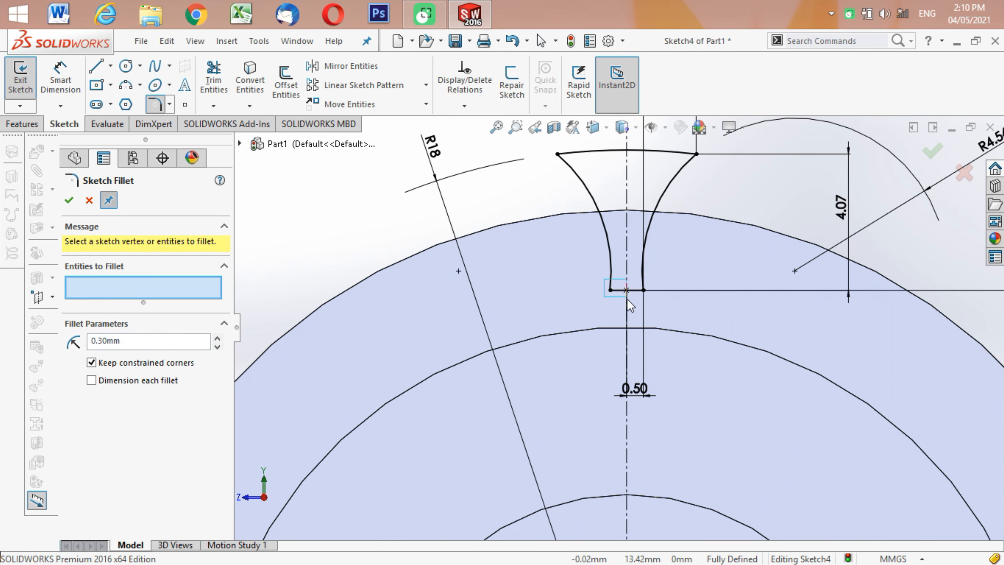
pyautogui.moveTo(619, 301); pyautogui.dragTo(620, 300)
pyautogui.click(555, 318)
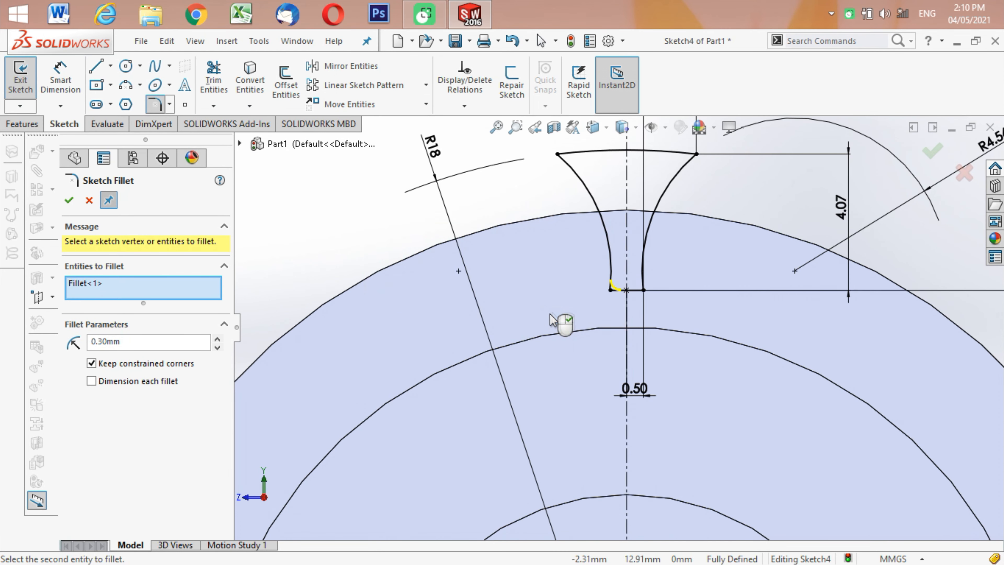
pyautogui.moveTo(636, 277); pyautogui.dragTo(664, 310)
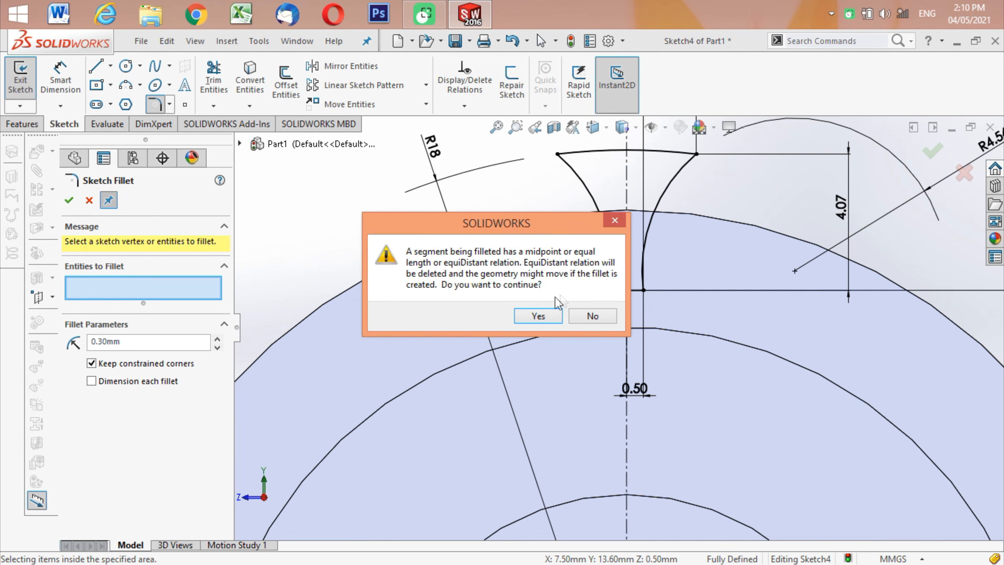
pyautogui.click(540, 316)
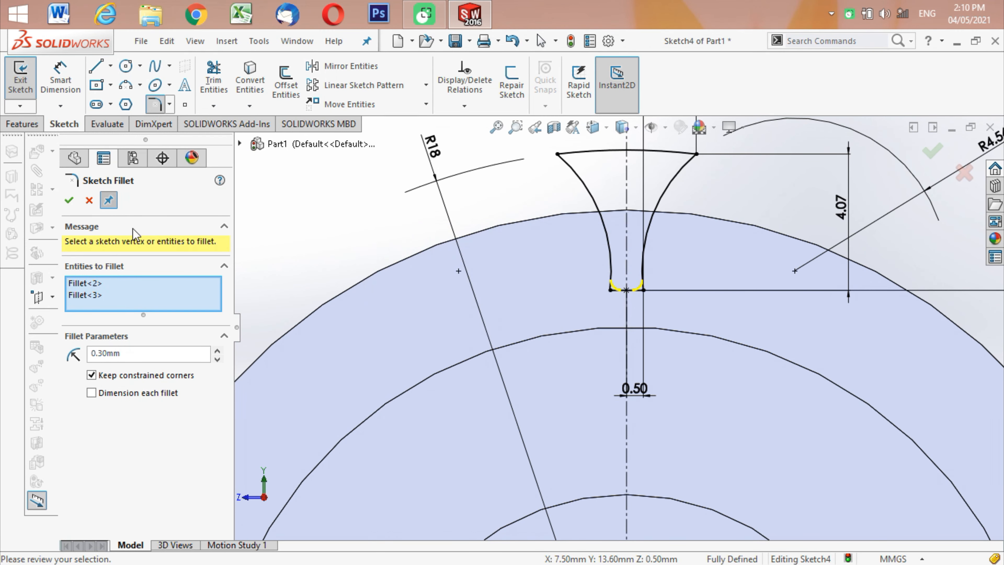
pyautogui.click(71, 205)
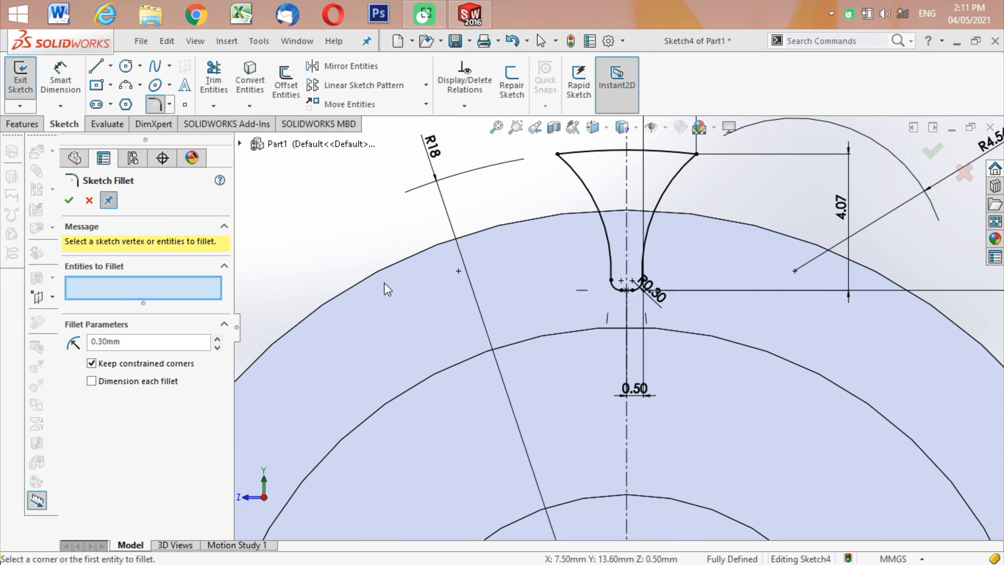
pyautogui.click(70, 201)
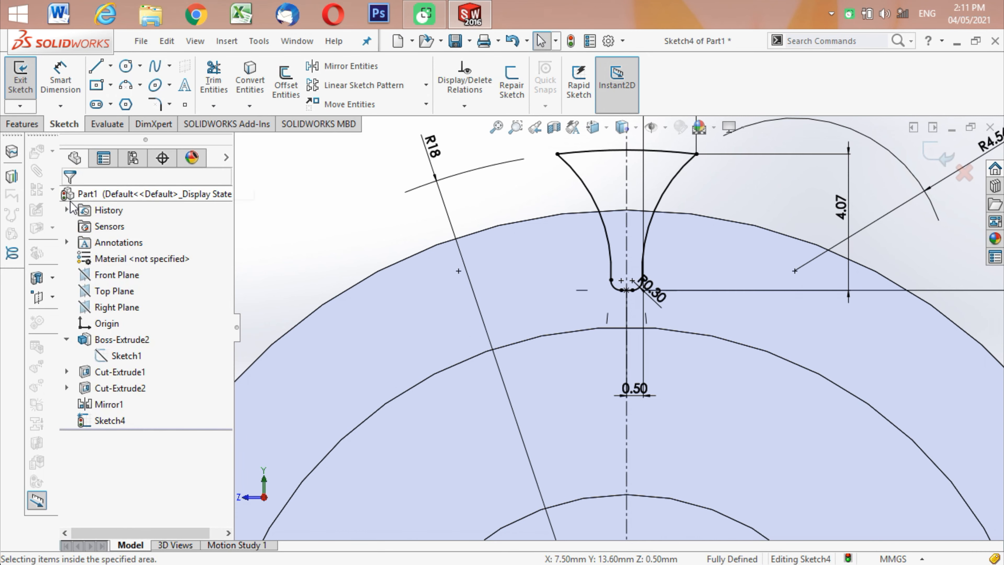
# - Cut-extrude the closed tooth gap profile Through All across the disc's thickness
pyautogui.click(28, 130)
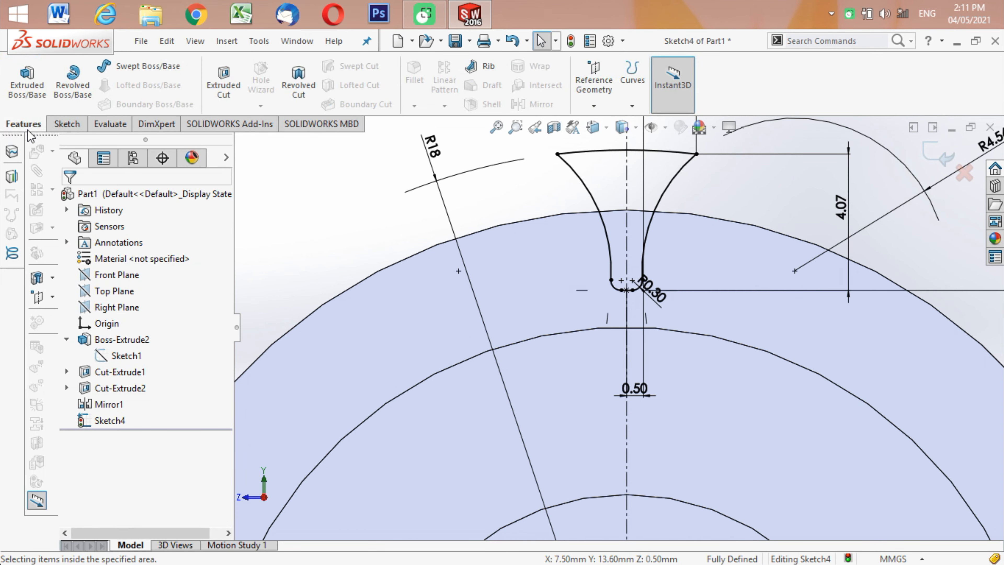
pyautogui.click(223, 87)
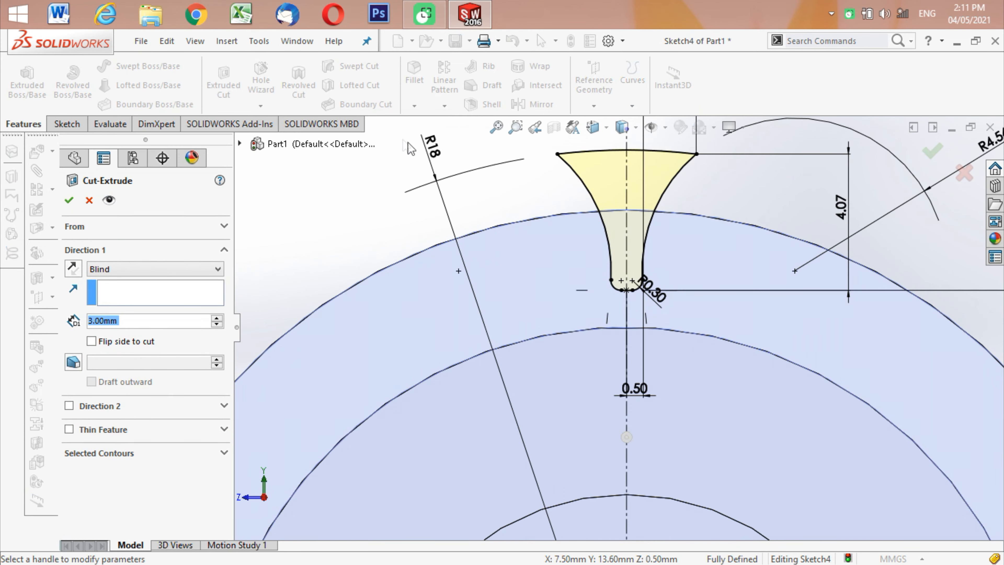
pyautogui.click(498, 128)
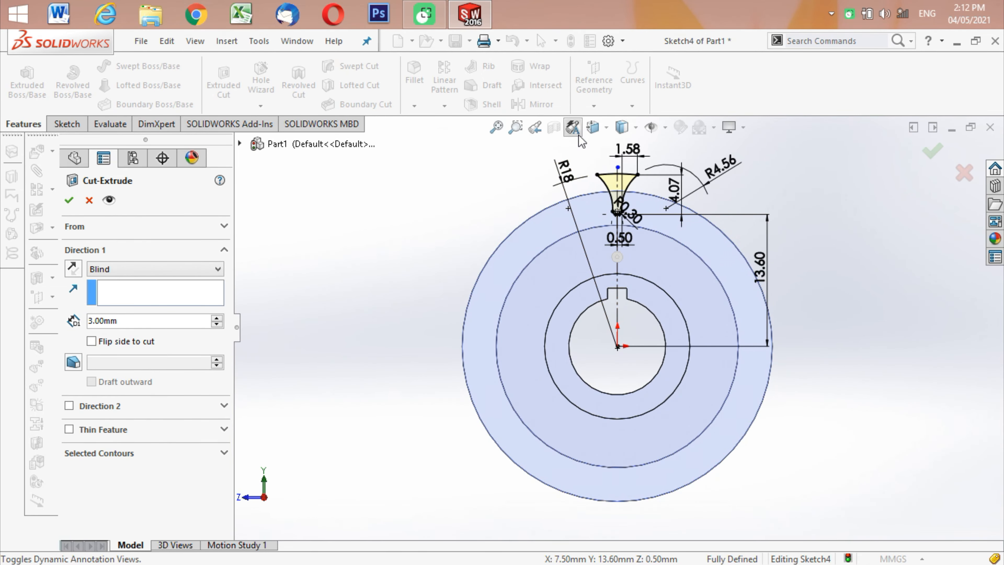
pyautogui.click(607, 128)
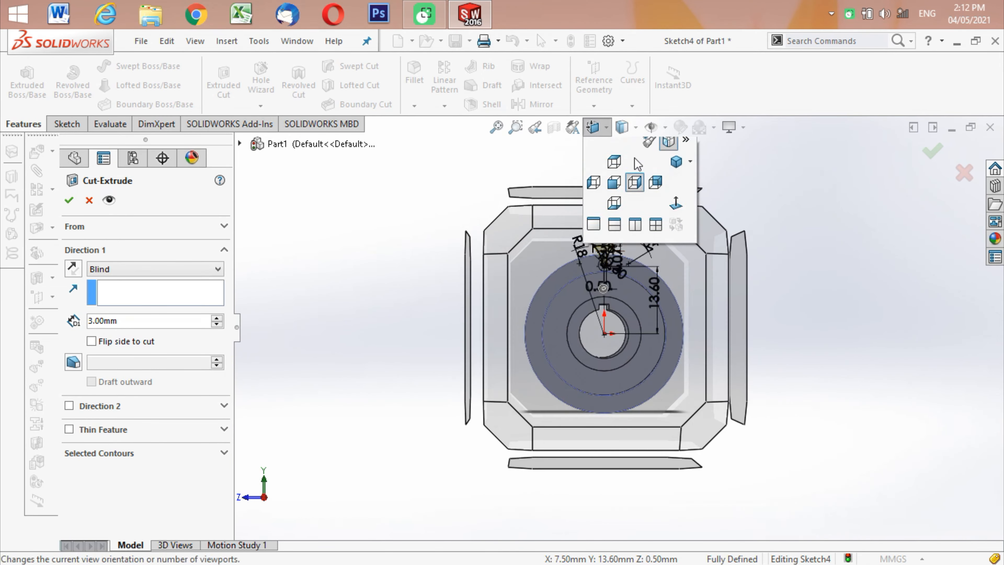
pyautogui.click(679, 174)
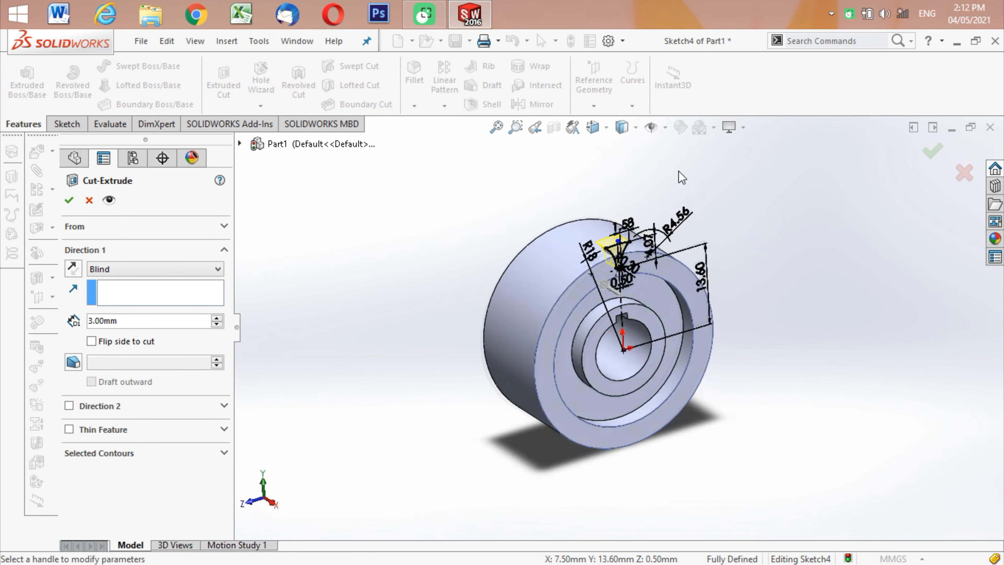
pyautogui.click(214, 270)
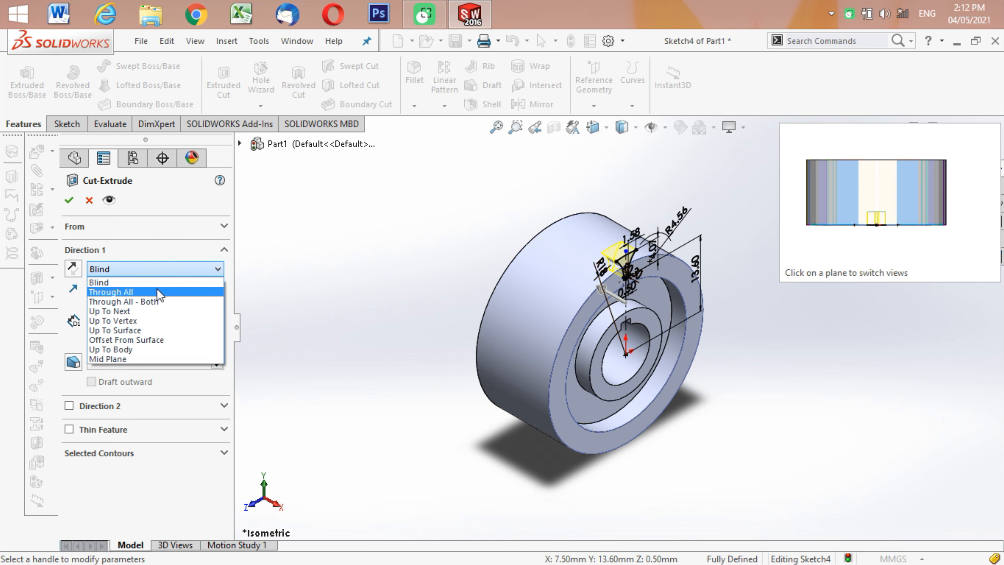
pyautogui.click(152, 292)
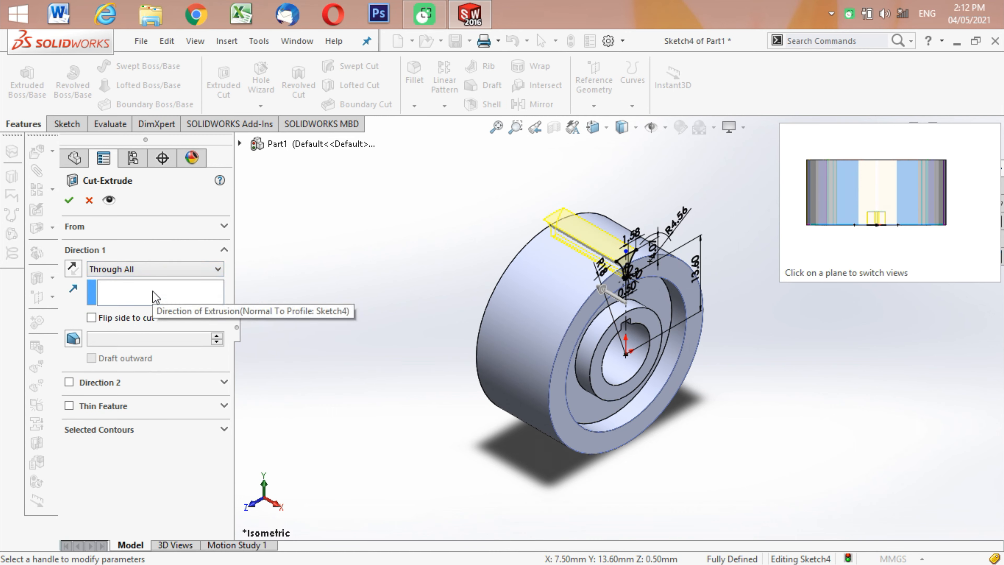
pyautogui.click(70, 201)
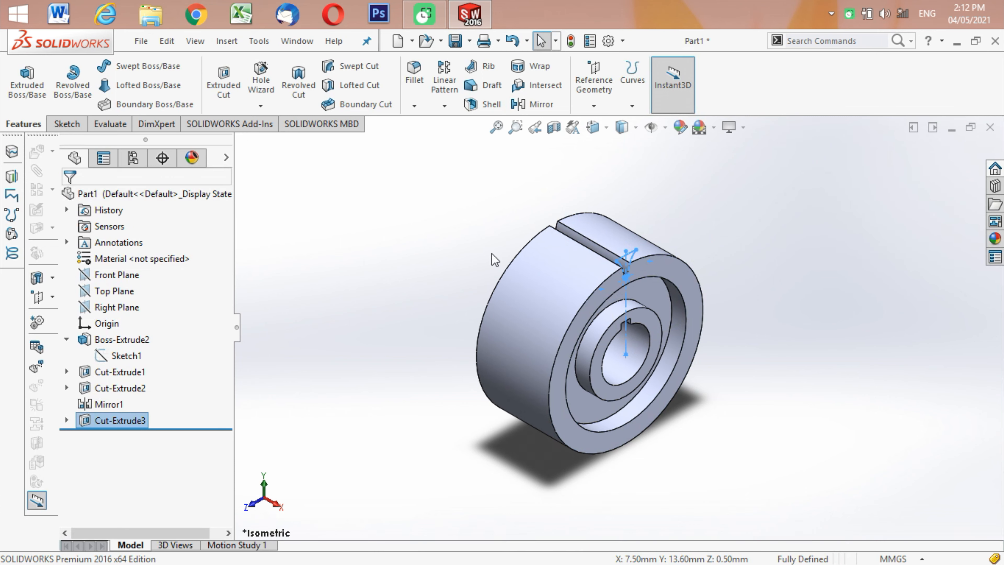
pyautogui.click(476, 253)
pyautogui.press('Left')
pyautogui.press('Left')
pyautogui.press('Left')
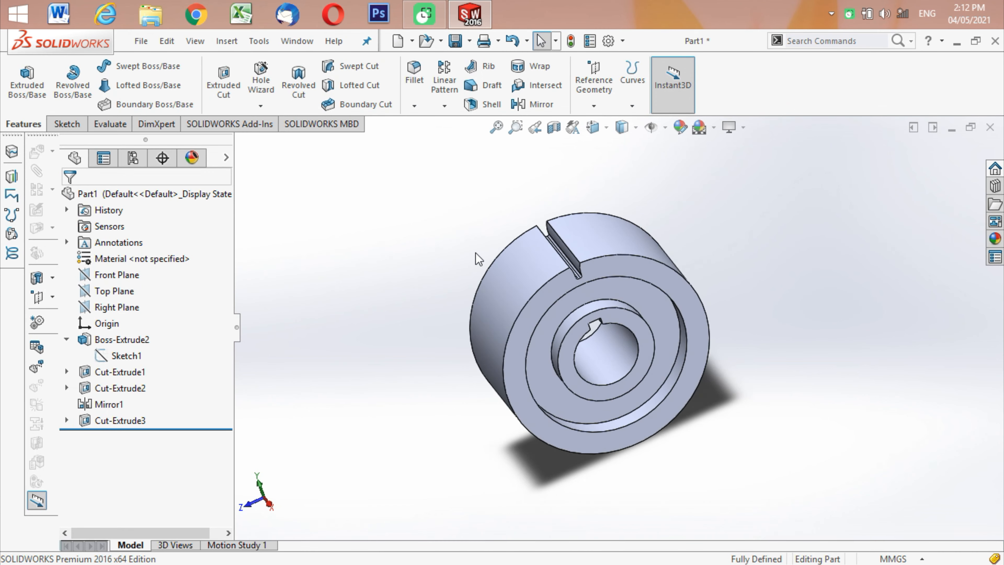
pyautogui.hotkey('ctrl', '7')
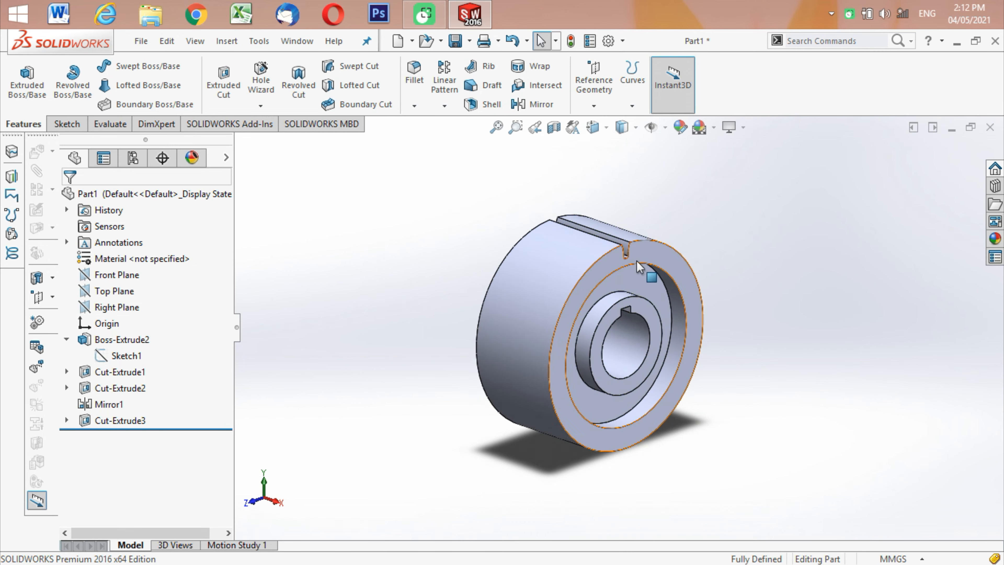
# - Circular-pattern the tooth gap cut about the ring recess's outer cylindrical face with 30 equally spaced instances over 360 degrees
pyautogui.scroll(-5, 639, 268)
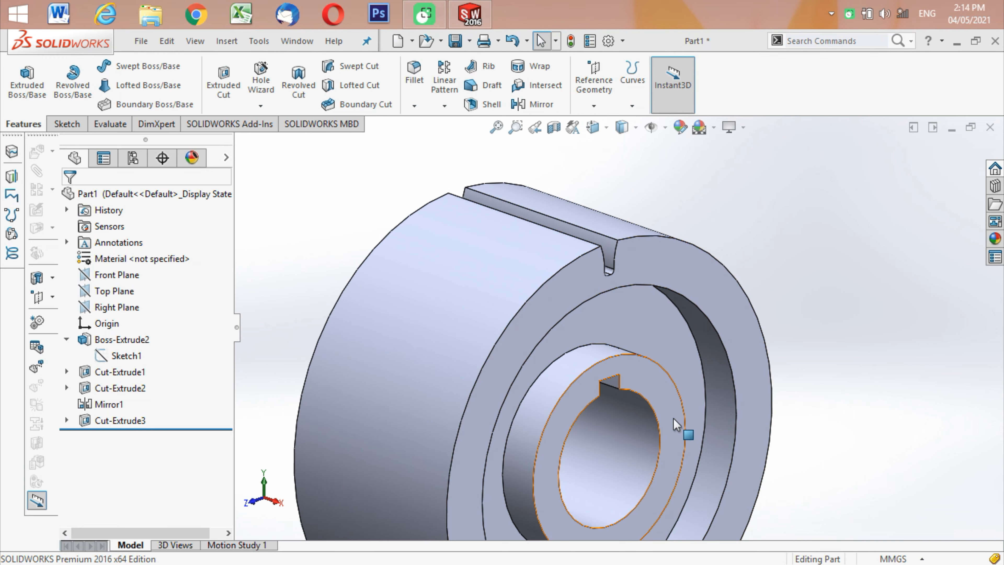
pyautogui.click(132, 421)
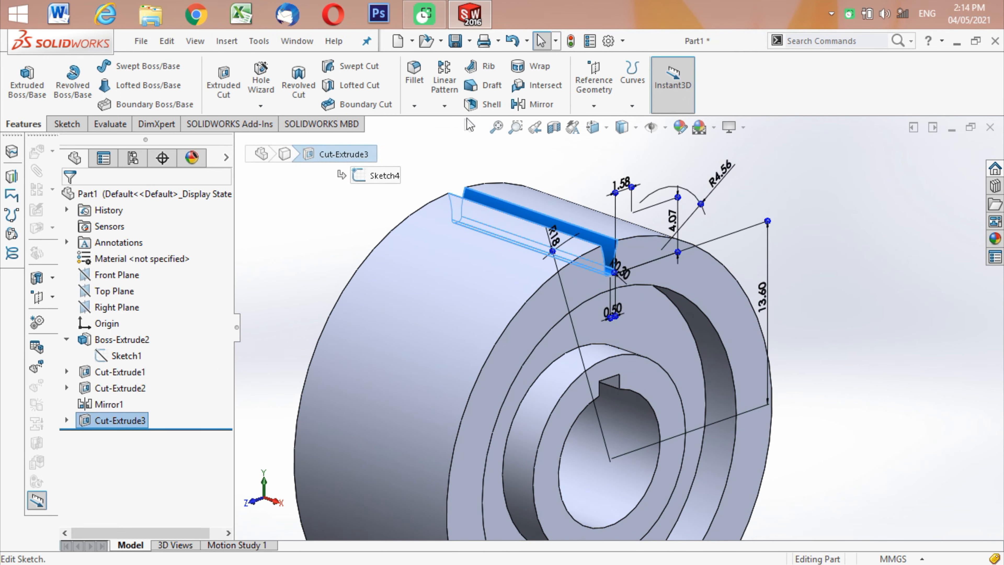
pyautogui.click(445, 106)
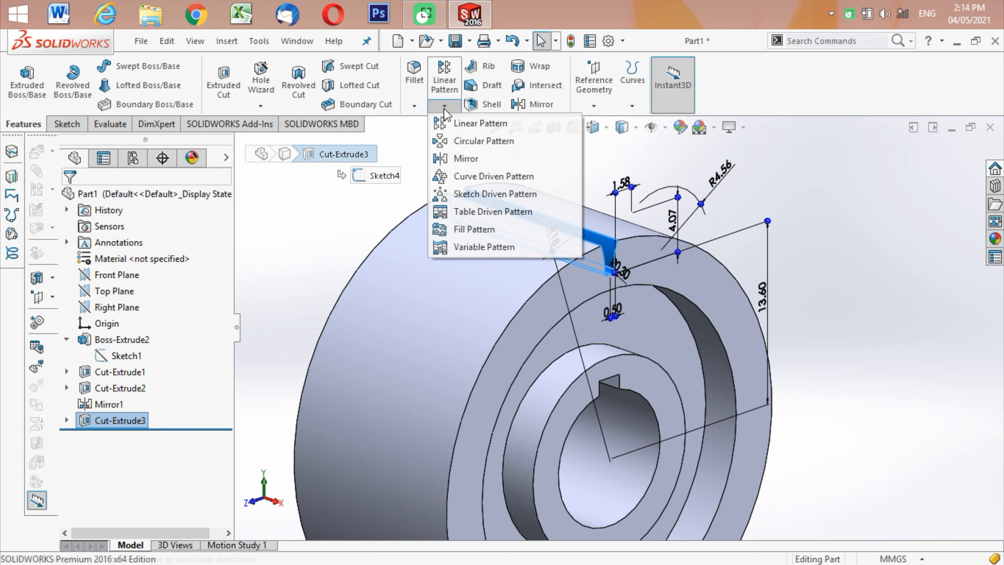
pyautogui.click(461, 142)
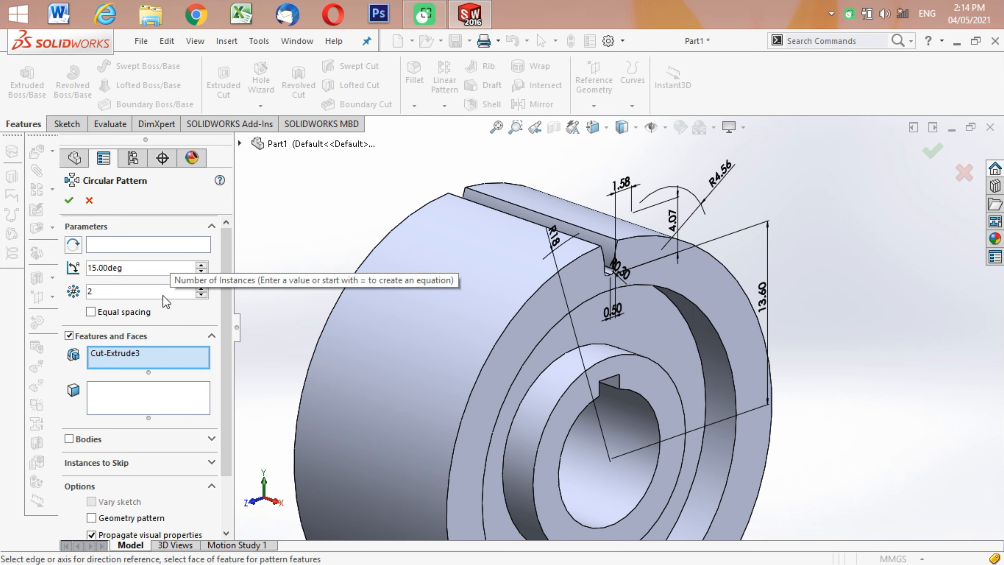
pyautogui.click(142, 246)
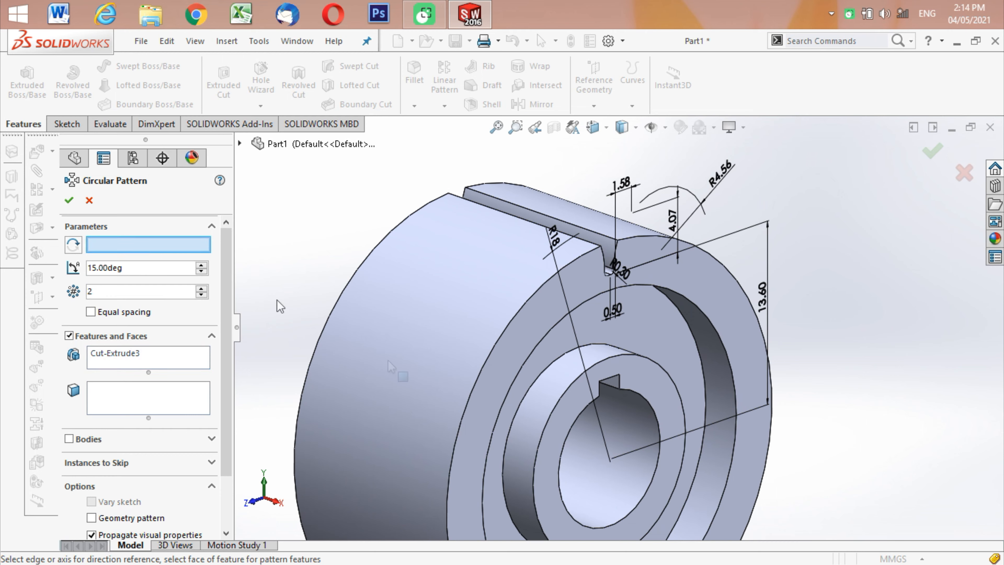
pyautogui.click(708, 488)
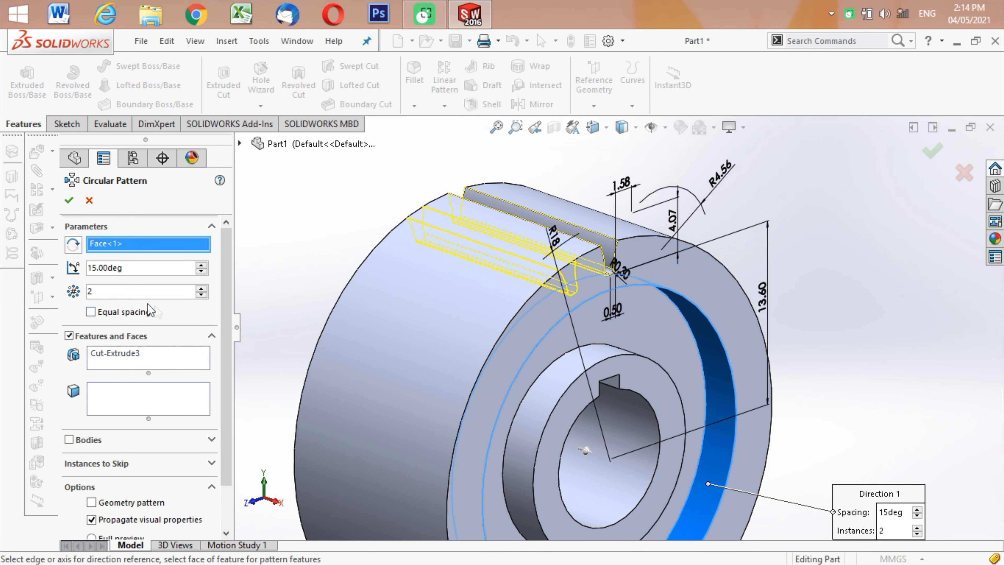
pyautogui.click(89, 291)
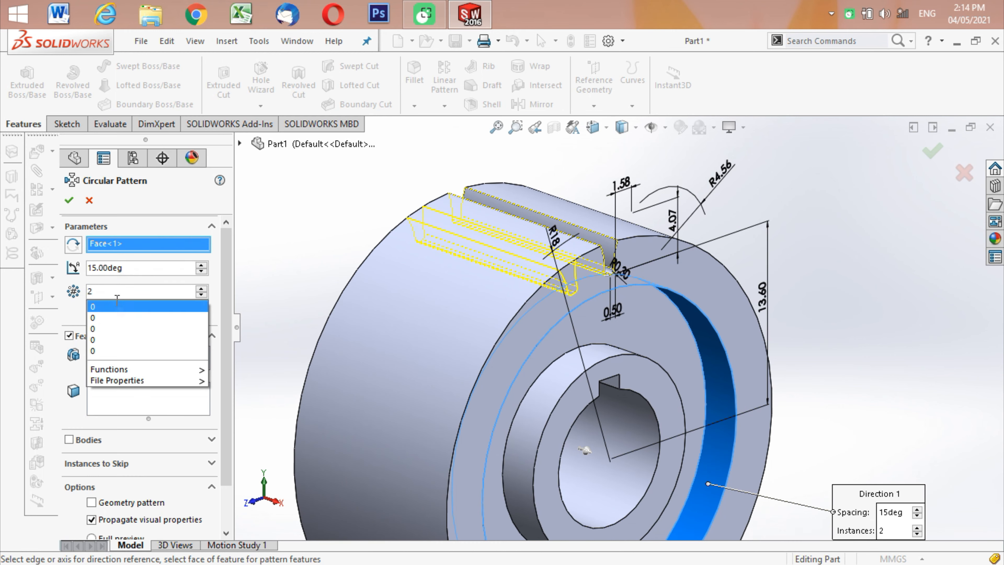
pyautogui.press('Delete')
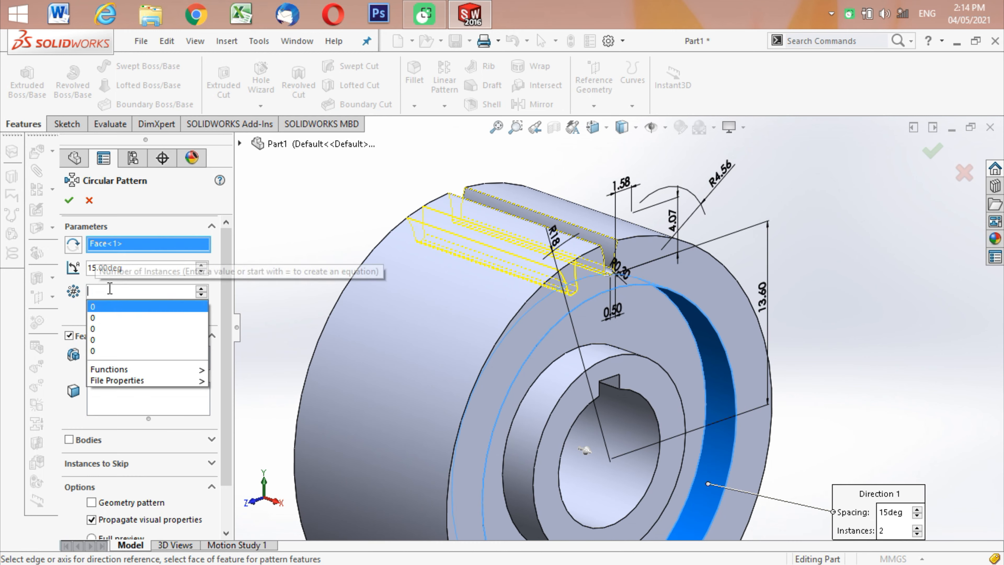
pyautogui.write('30')
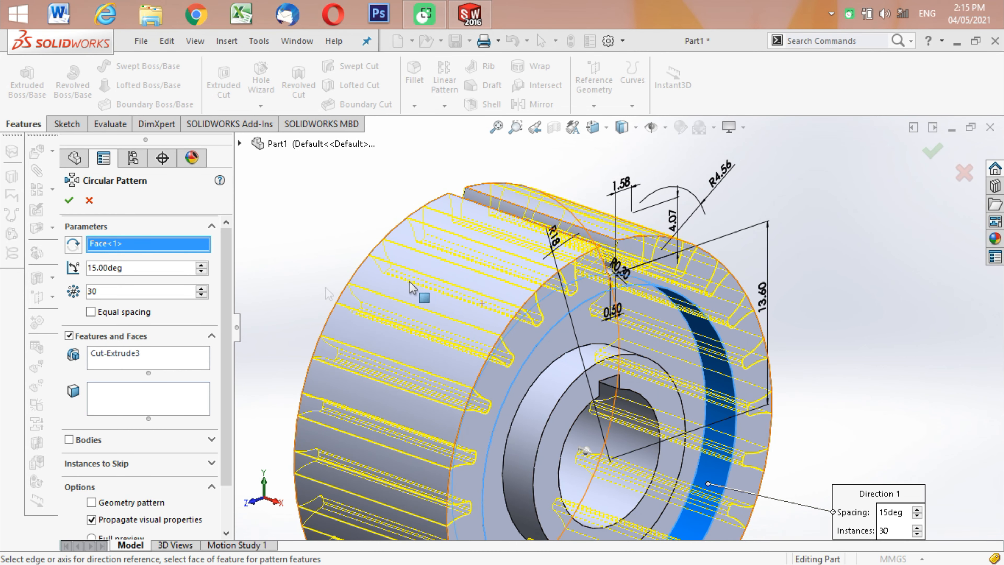
pyautogui.click(91, 312)
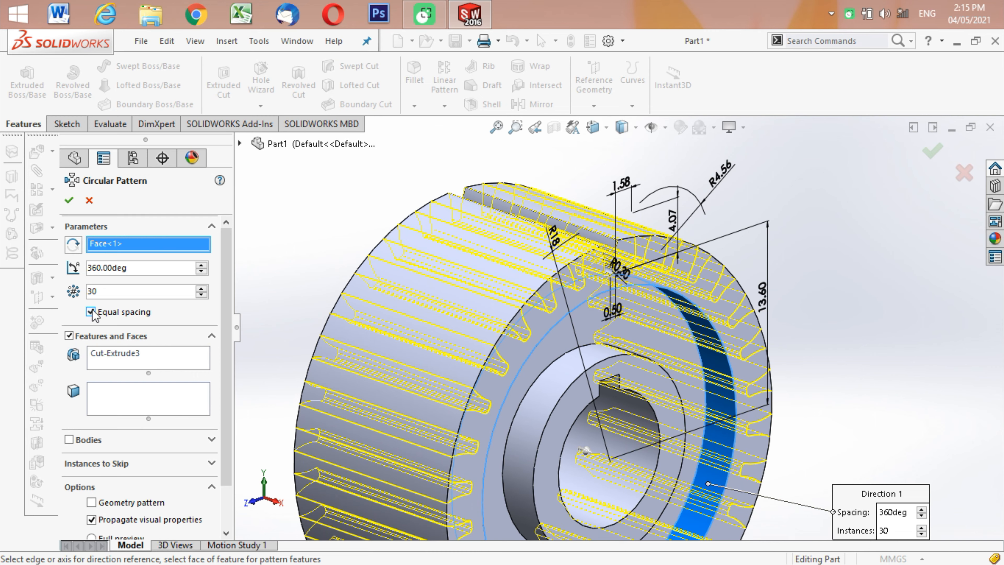
pyautogui.click(70, 201)
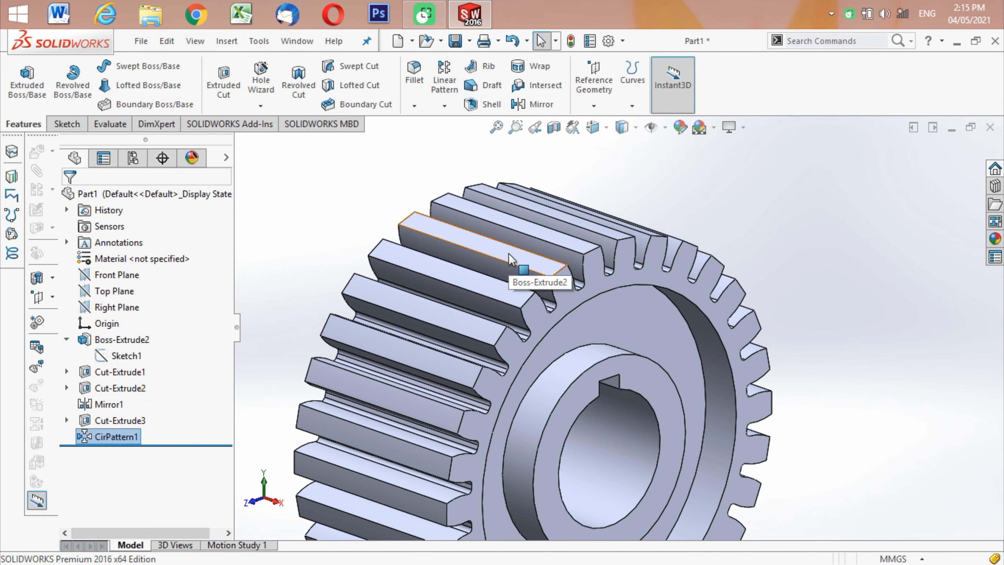
# - Examine the patterned gear teeth, hub and keyed bore from both faces and several angles
pyautogui.scroll(-2, 509, 254)
pyautogui.scroll(5, 508, 253)
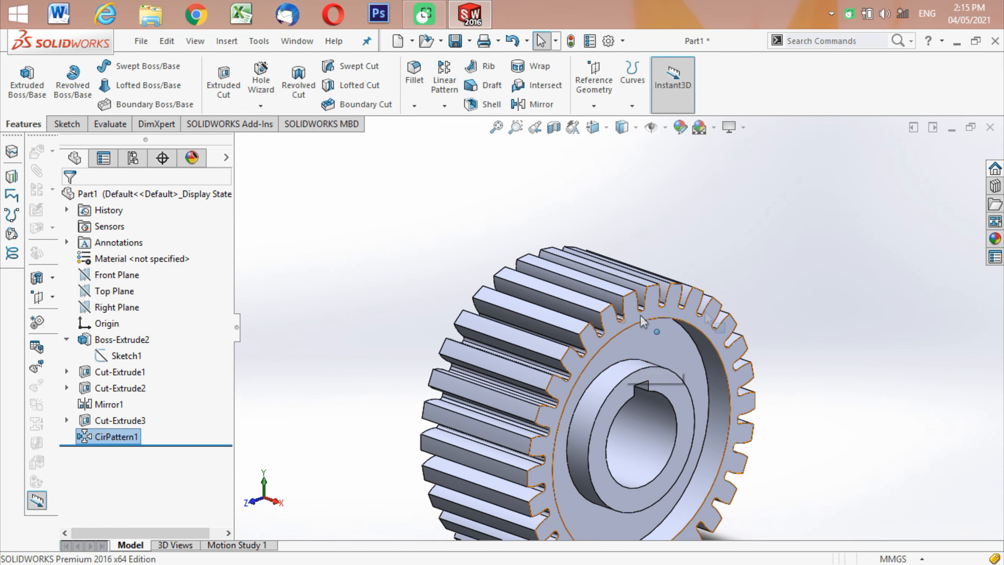
pyautogui.press('Left')
pyautogui.press('Left')
pyautogui.press('Left')
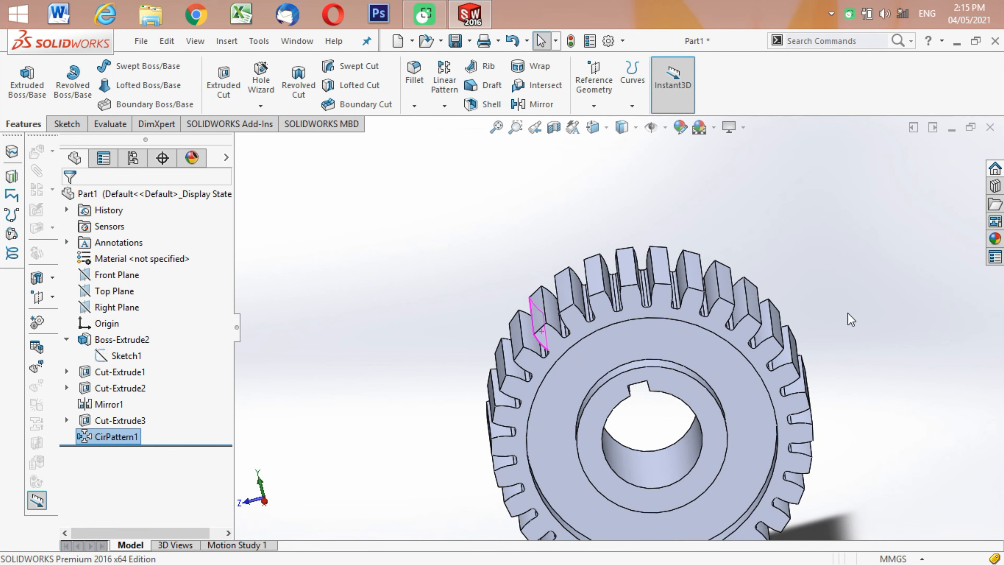
pyautogui.press('Up')
pyautogui.press('Up')
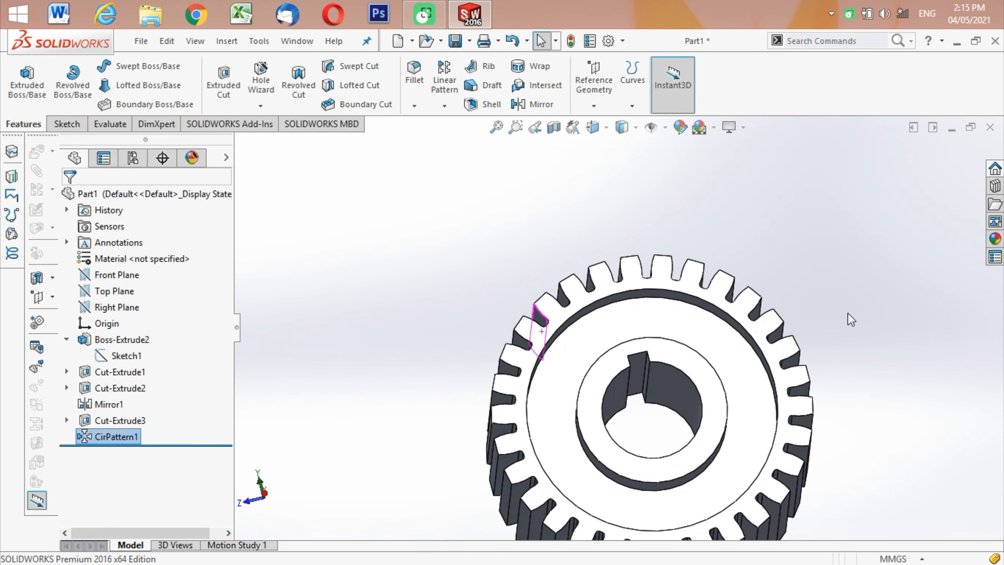
pyautogui.press('Right')
pyautogui.press('Right')
pyautogui.press('Right')
pyautogui.press('Right')
pyautogui.press('Right')
pyautogui.press('Right')
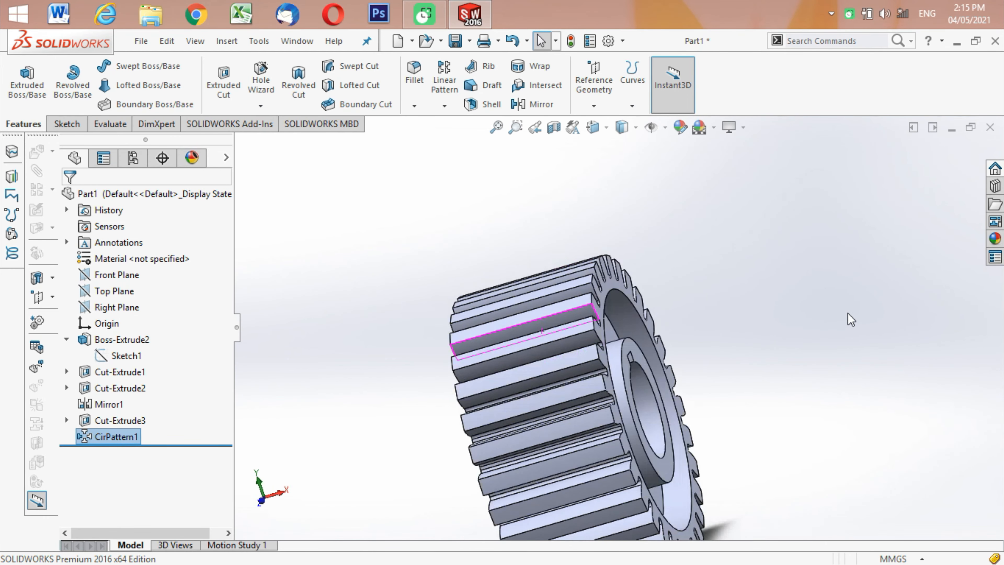
pyautogui.press('Left')
pyautogui.press('Left')
pyautogui.press('Left')
pyautogui.press('Down')
pyautogui.press('Down')
pyautogui.press('Down')
pyautogui.press('Down')
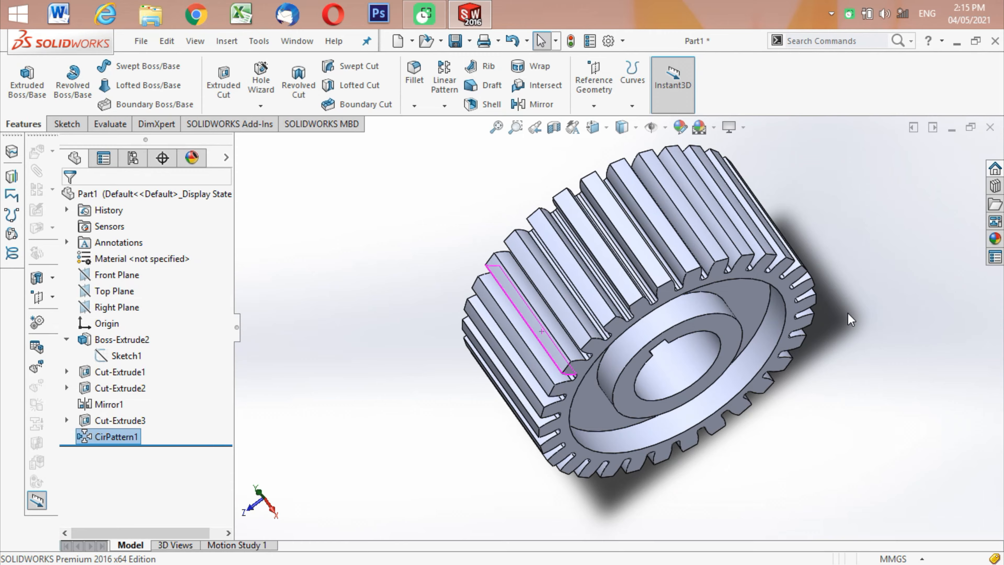
pyautogui.press('Left')
pyautogui.press('Up')
pyautogui.press('Up')
pyautogui.press('Right')
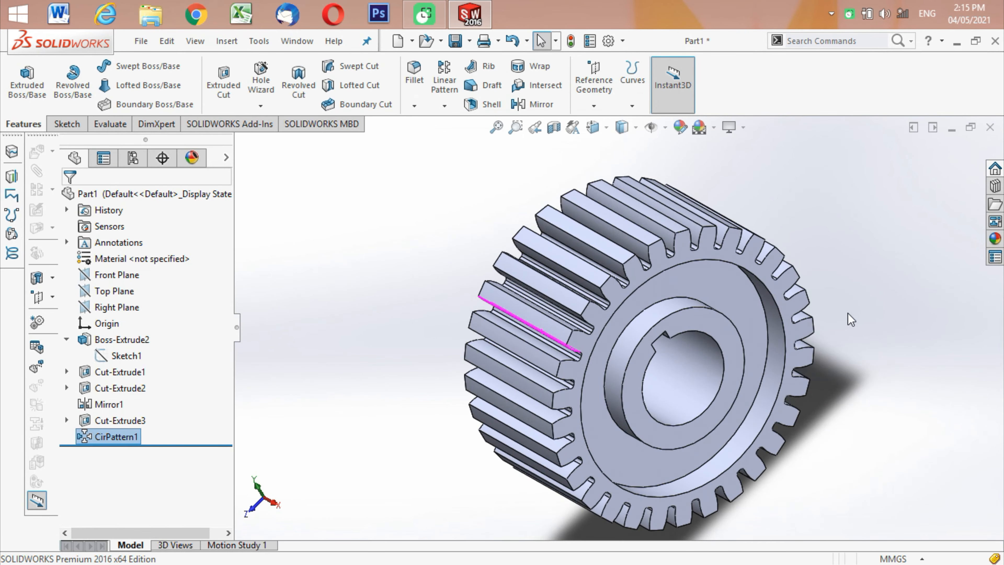
pyautogui.press('Left')
pyautogui.press('Left')
pyautogui.press('Left')
pyautogui.press('Left')
pyautogui.press('Left')
pyautogui.press('Left')
pyautogui.press('Left')
pyautogui.press('Left')
pyautogui.press('Left')
pyautogui.press('Left')
pyautogui.press('Left')
pyautogui.press('Left')
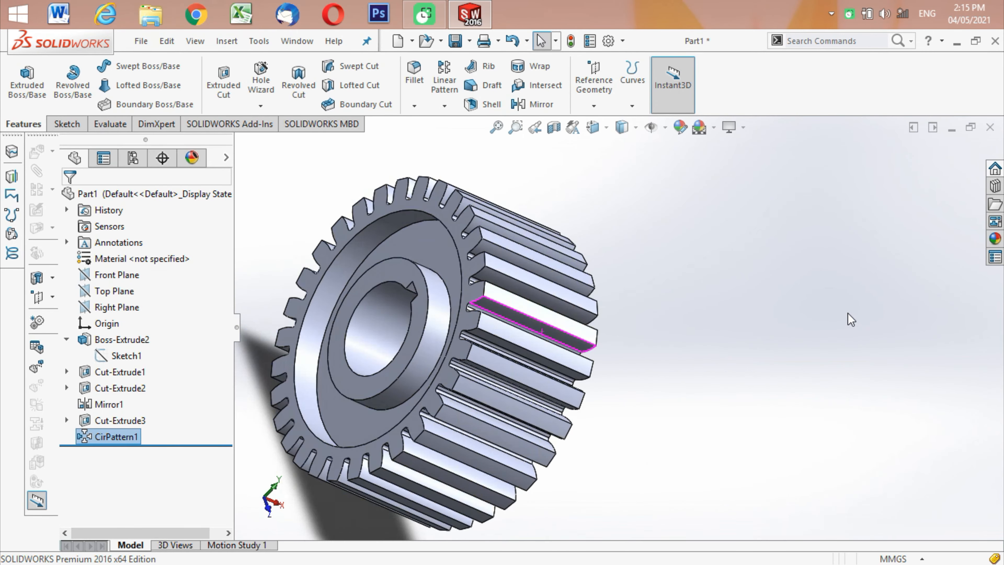
pyautogui.press('Left')
pyautogui.press('Left')
pyautogui.press('Left')
pyautogui.press('Left')
pyautogui.press('Left')
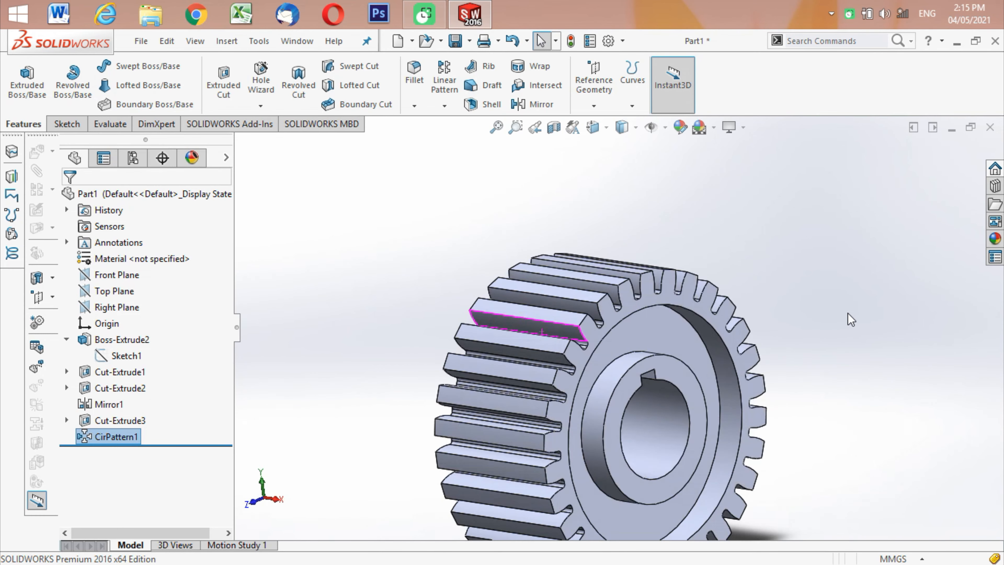
pyautogui.press('Left')
pyautogui.press('Left')
pyautogui.press('Left')
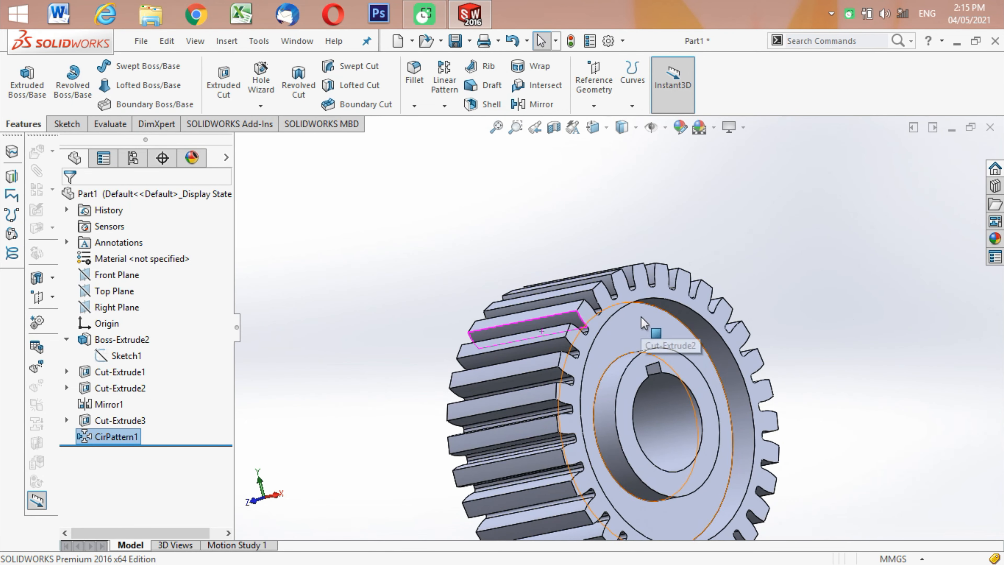
pyautogui.scroll(-2, 643, 320)
pyautogui.scroll(3, 641, 316)
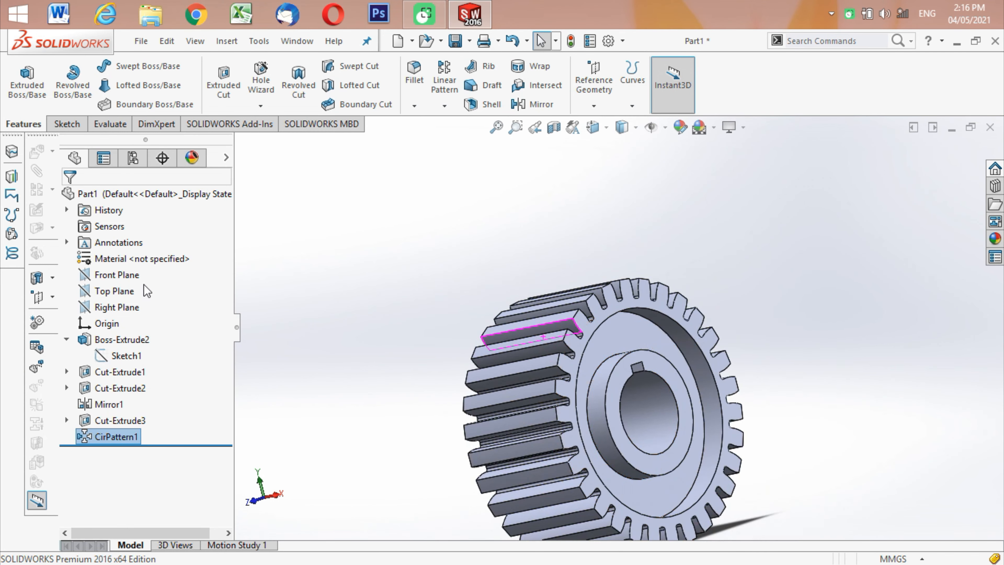
# - Assign Cast Carbon Steel from the Steel materials to the part
pyautogui.click(126, 260)
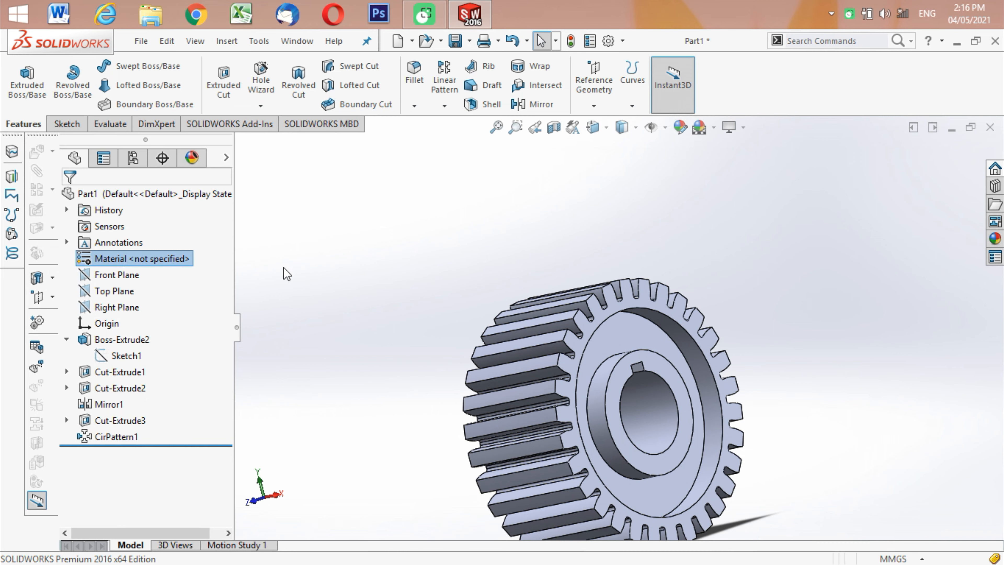
pyautogui.rightClick(166, 255)
pyautogui.click(205, 261)
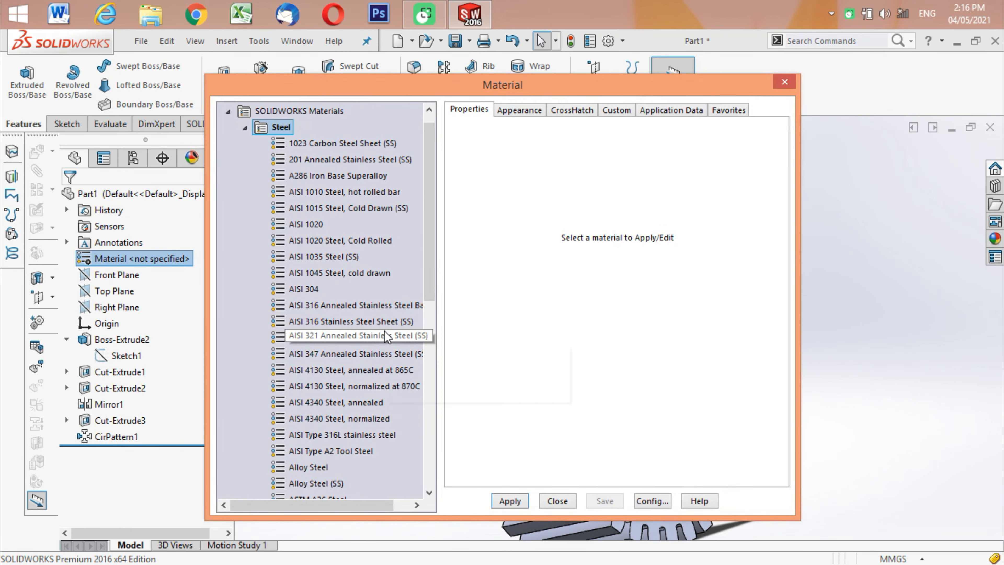
pyautogui.click(432, 465)
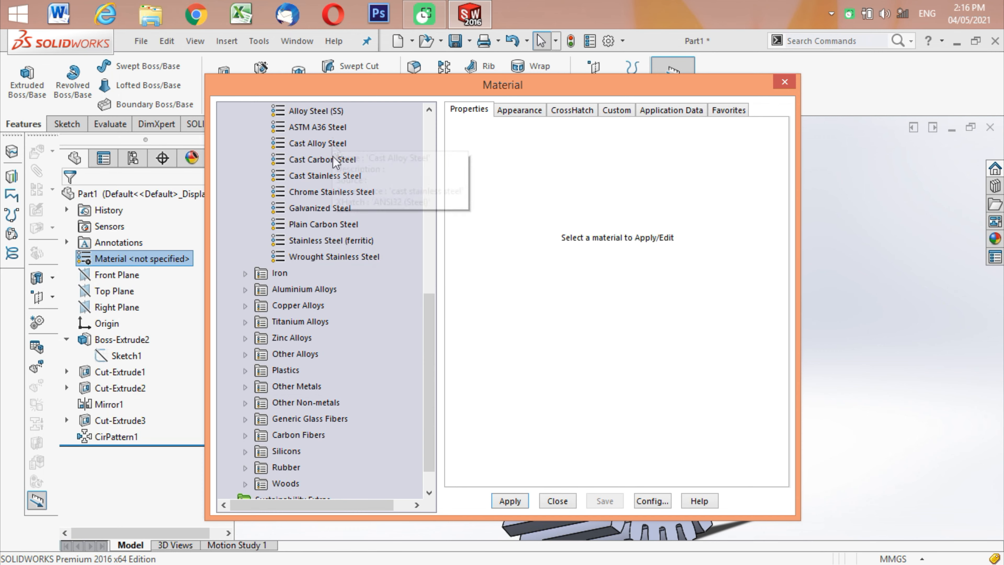
pyautogui.click(338, 160)
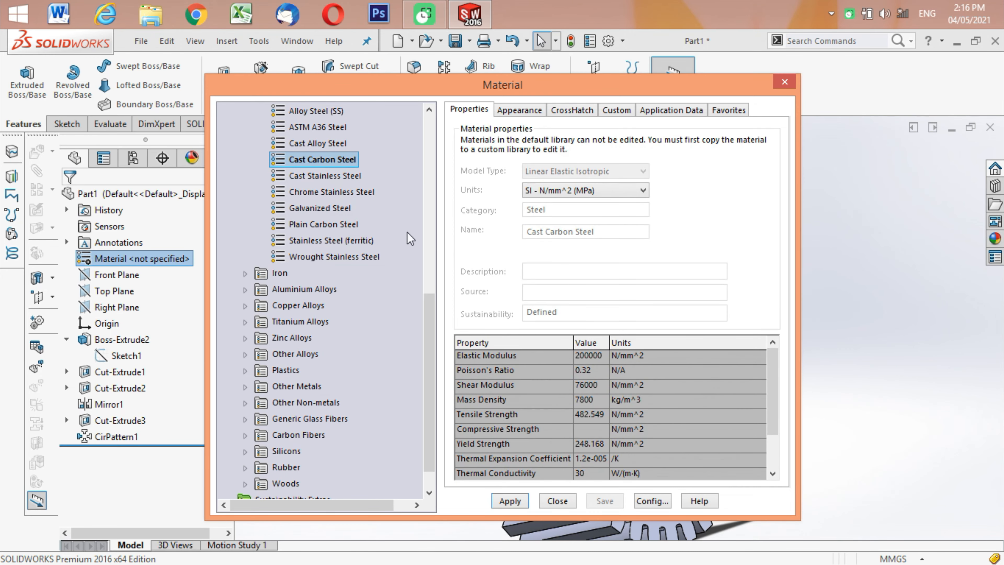
pyautogui.click(509, 501)
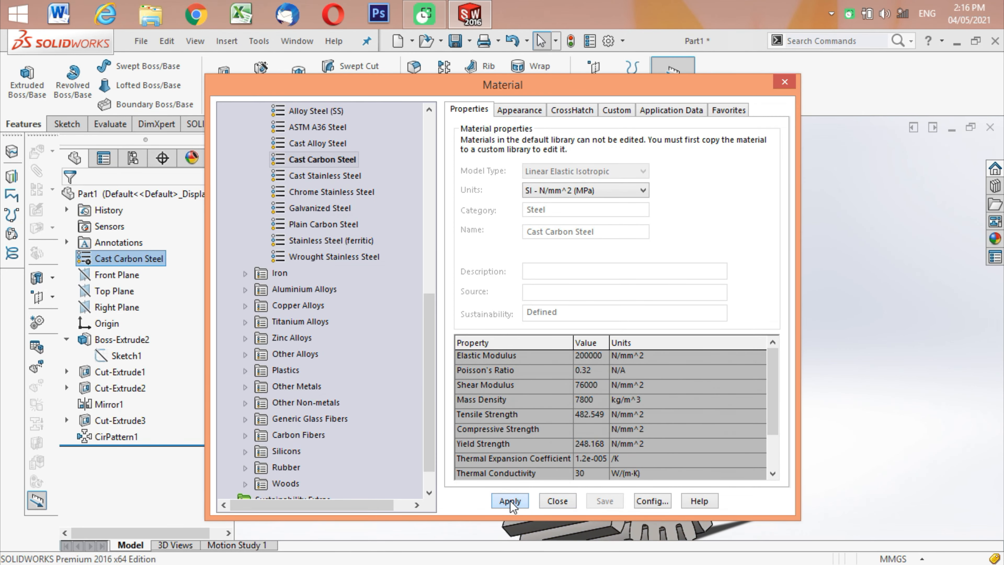
pyautogui.click(558, 501)
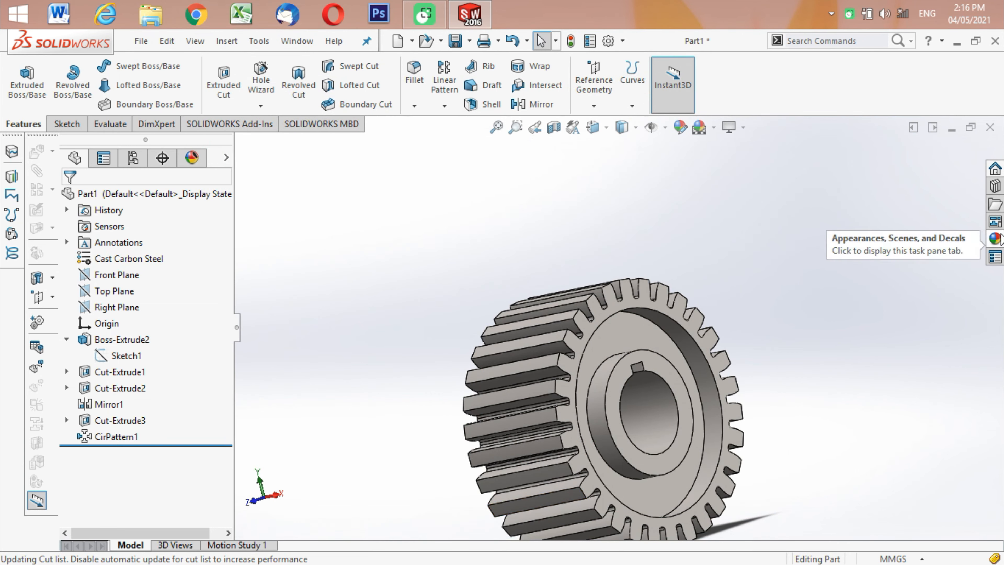
# - Apply the wrought iron appearance from the Metal category to the whole gear
pyautogui.click(995, 238)
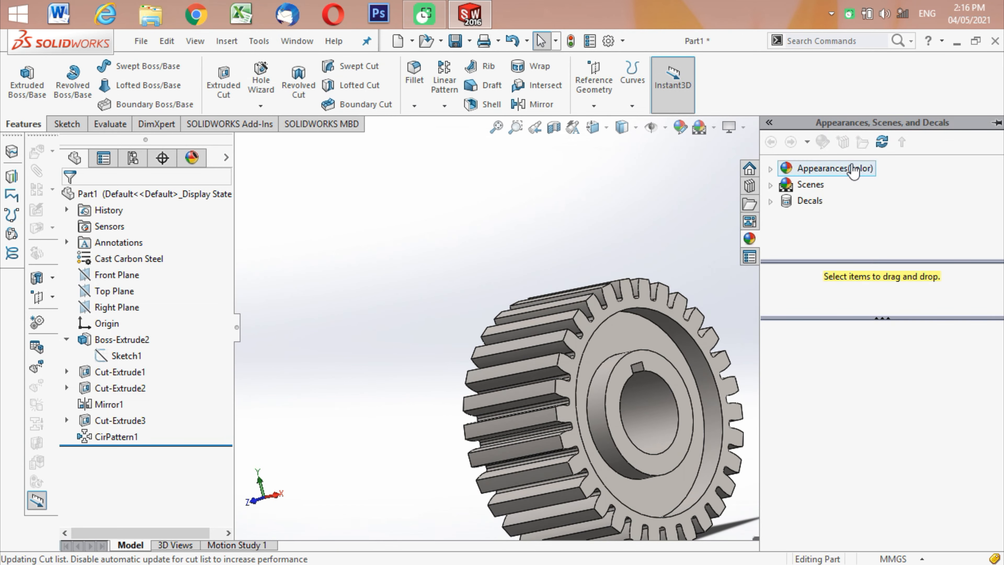
pyautogui.click(802, 170)
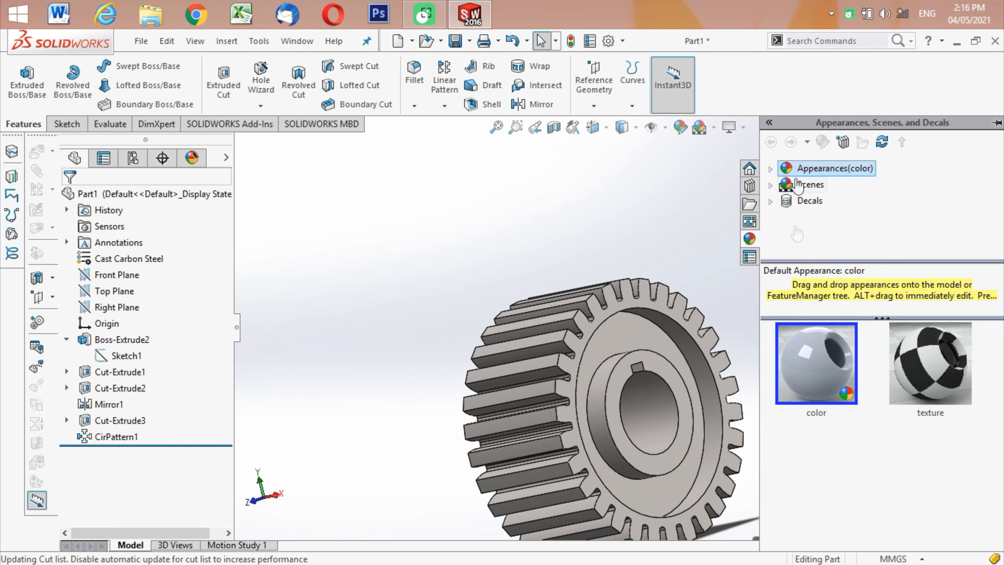
pyautogui.click(768, 170)
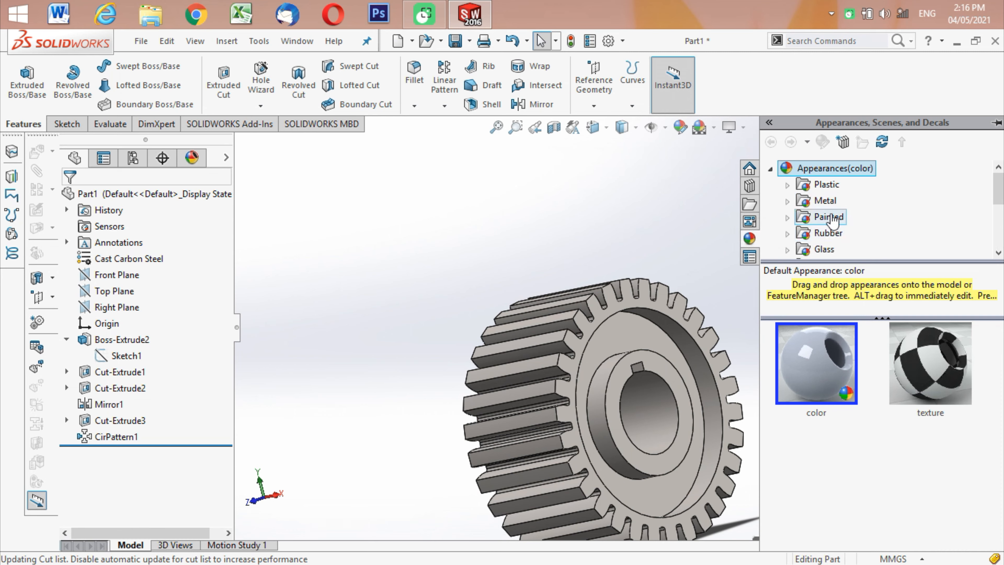
pyautogui.click(826, 204)
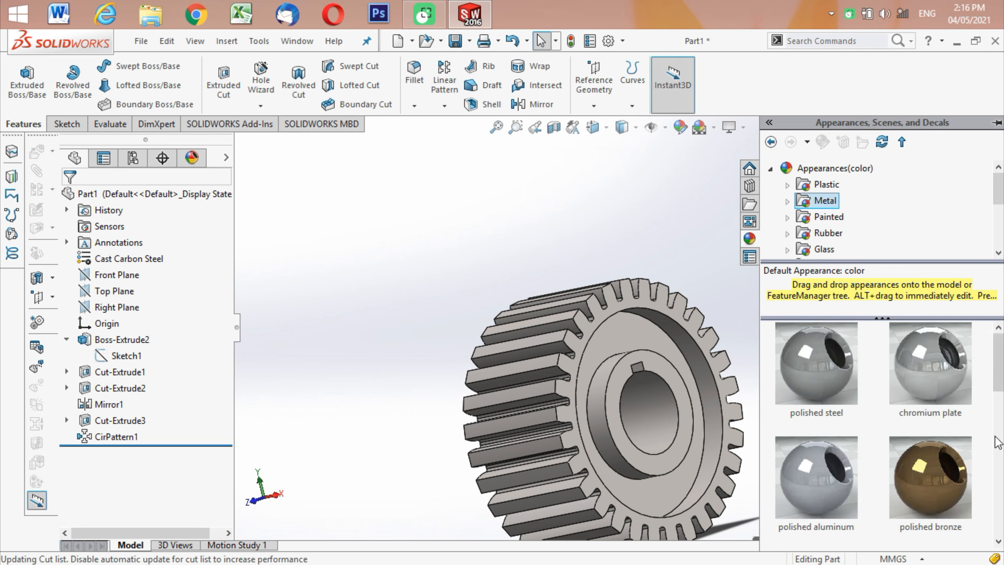
pyautogui.click(999, 442)
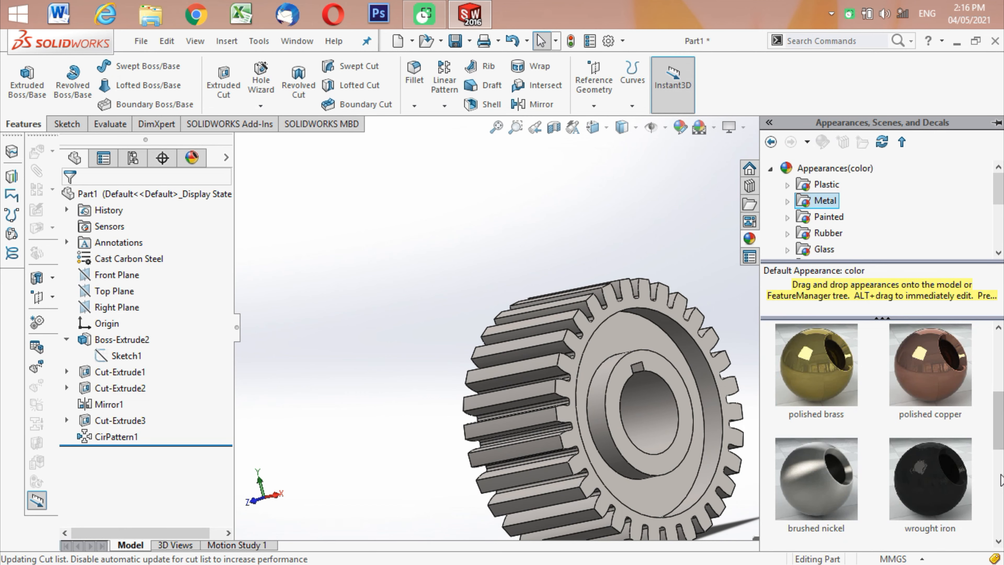
pyautogui.click(1001, 479)
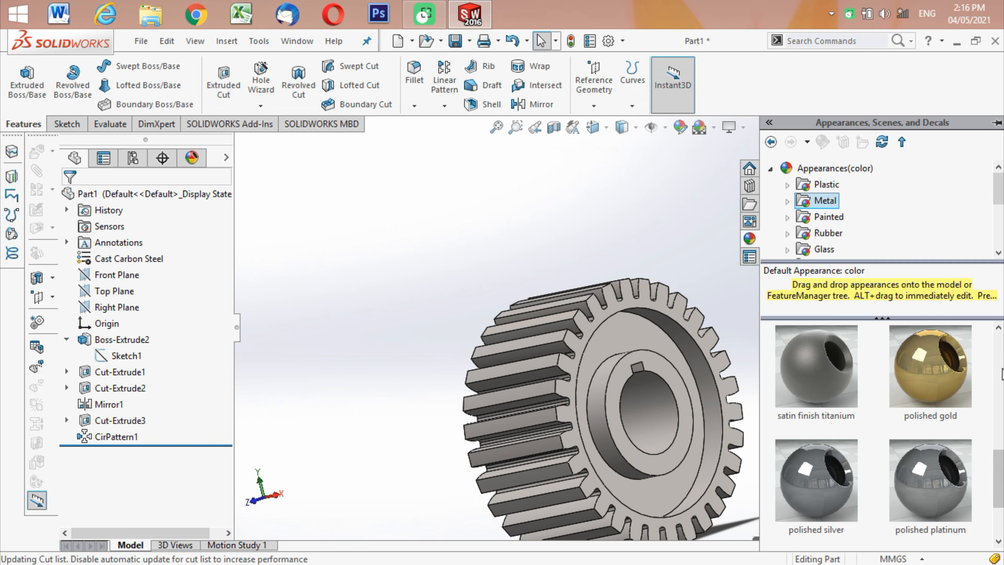
pyautogui.click(1002, 373)
pyautogui.doubleClick(946, 459)
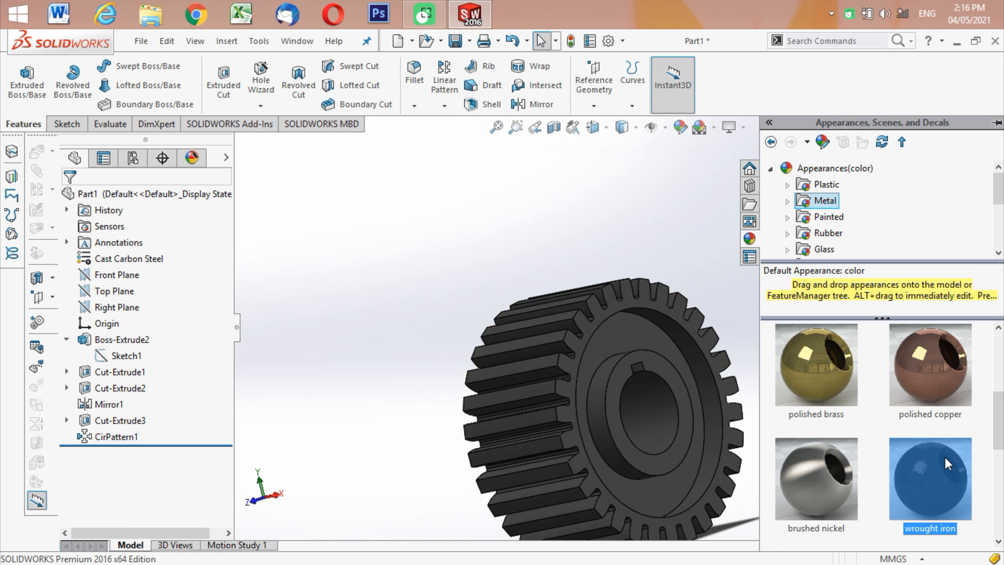
pyautogui.click(496, 313)
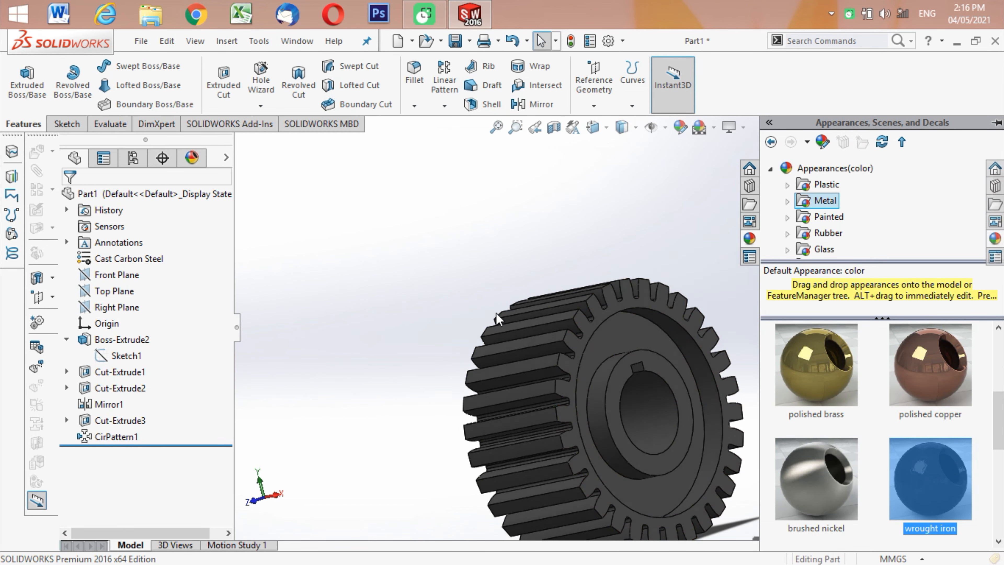
# - Examine the wrought iron gear's teeth, ring recess and keyed bore all the way around and close up
pyautogui.press('Left')
pyautogui.press('Left')
pyautogui.press('Left')
pyautogui.press('Left')
pyautogui.press('Left')
pyautogui.press('Left')
pyautogui.press('Left')
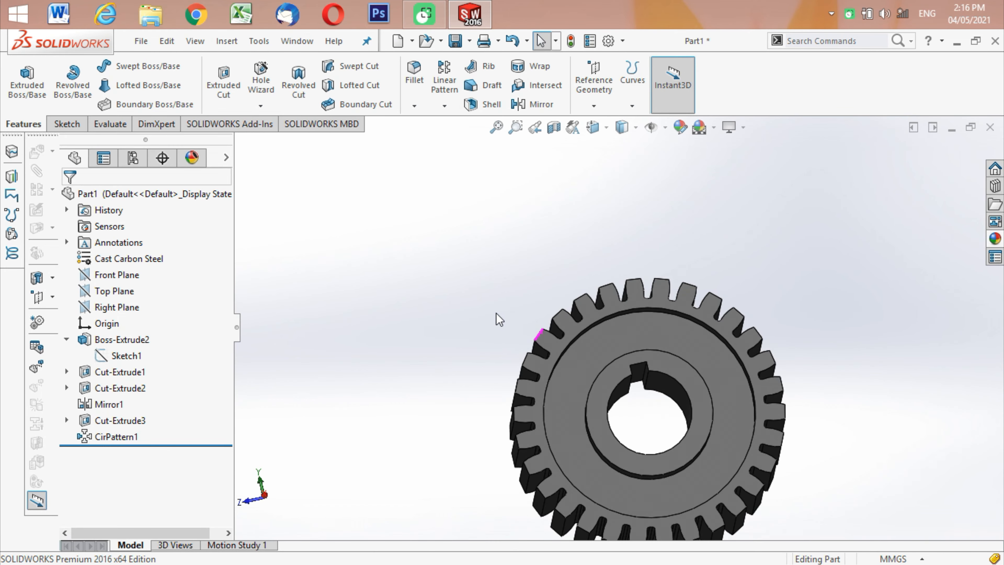
pyautogui.press('Left')
pyautogui.press('Left')
pyautogui.press('Left')
pyautogui.press('Left')
pyautogui.press('Left')
pyautogui.press('Left')
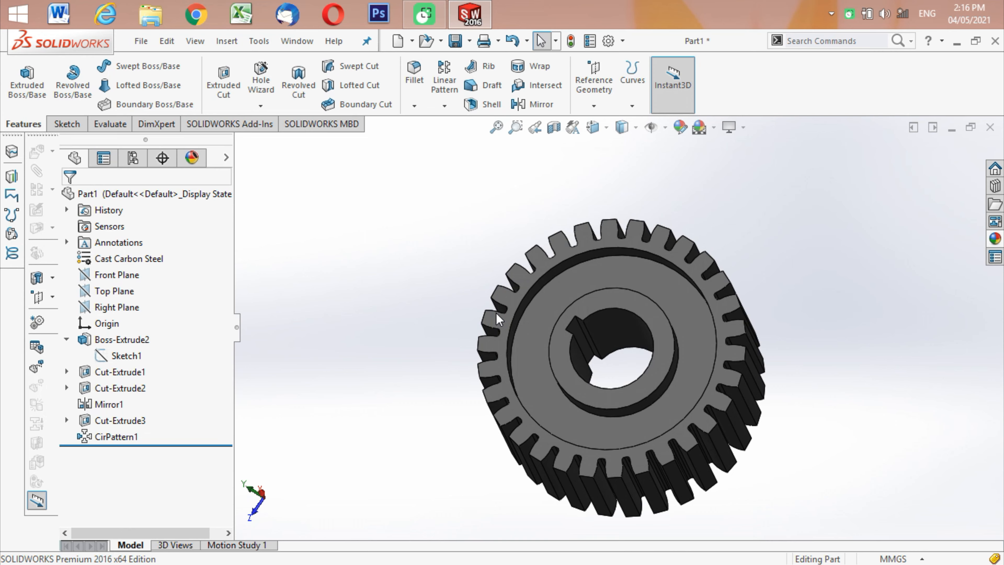
pyautogui.press('Left')
pyautogui.press('Left')
pyautogui.press('Left')
pyautogui.press('Left')
pyautogui.press('Left')
pyautogui.press('Left')
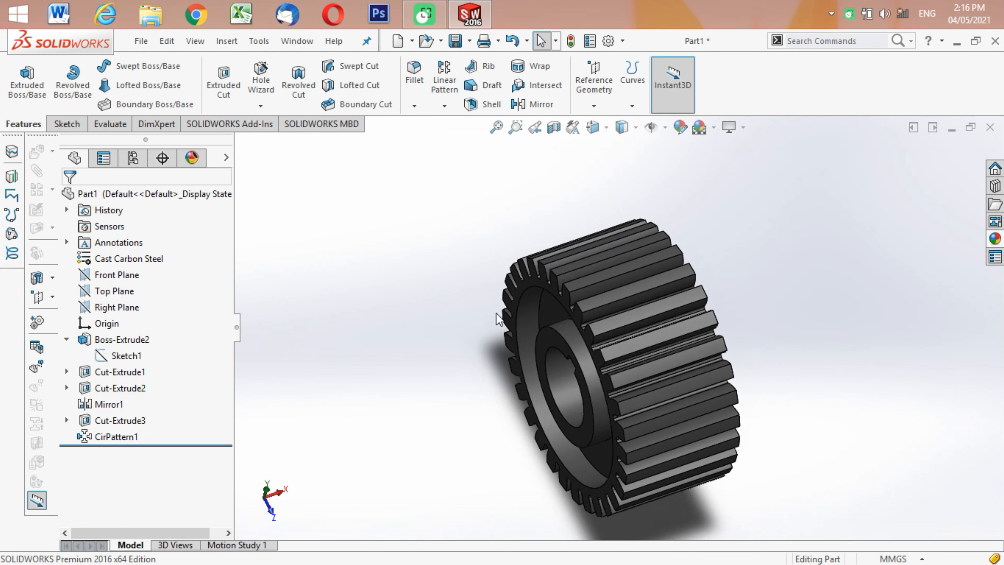
pyautogui.press('Left')
pyautogui.press('Left')
pyautogui.press('Left')
pyautogui.press('Left')
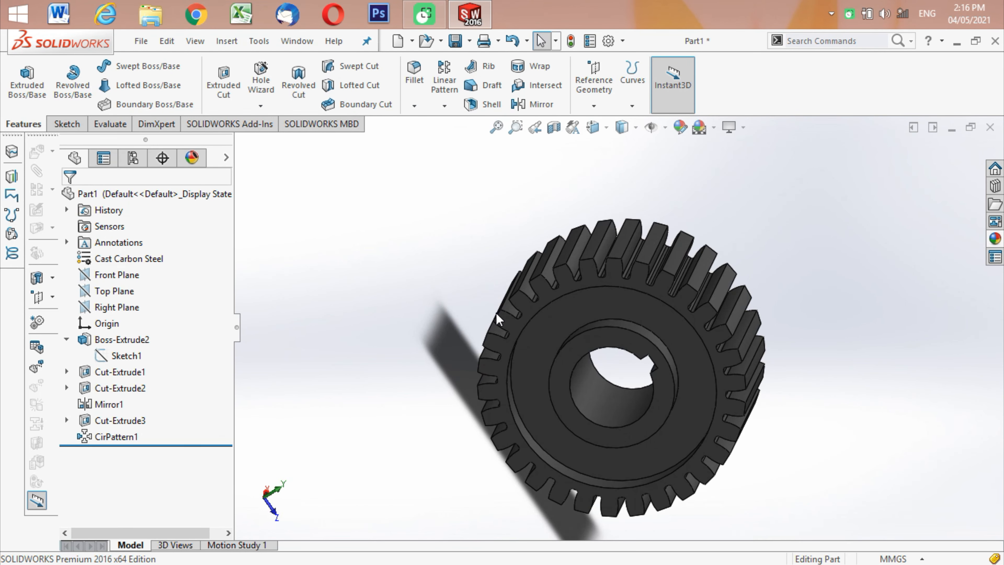
pyautogui.press('Left')
pyautogui.press('Left')
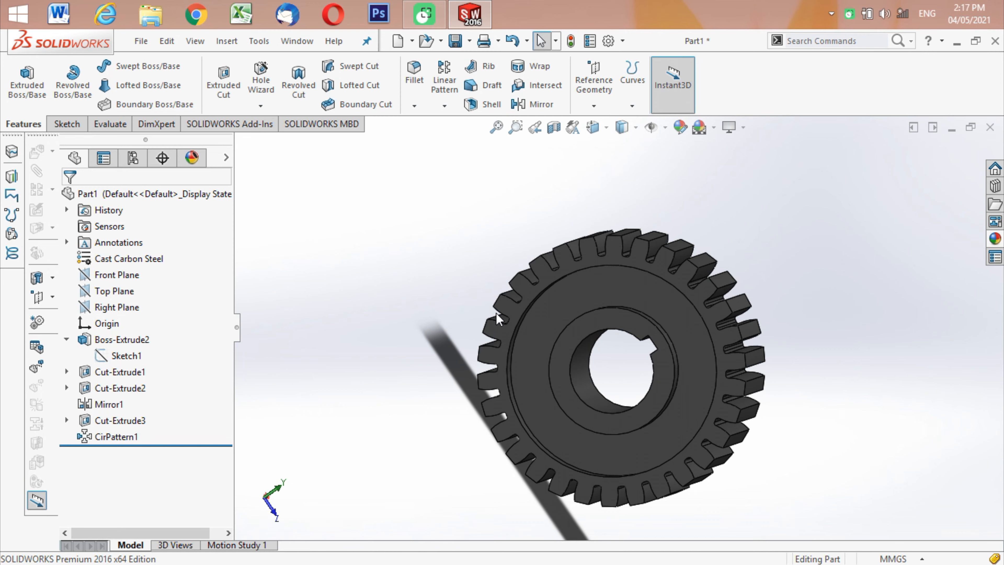
pyautogui.press('Left')
pyautogui.press('Left')
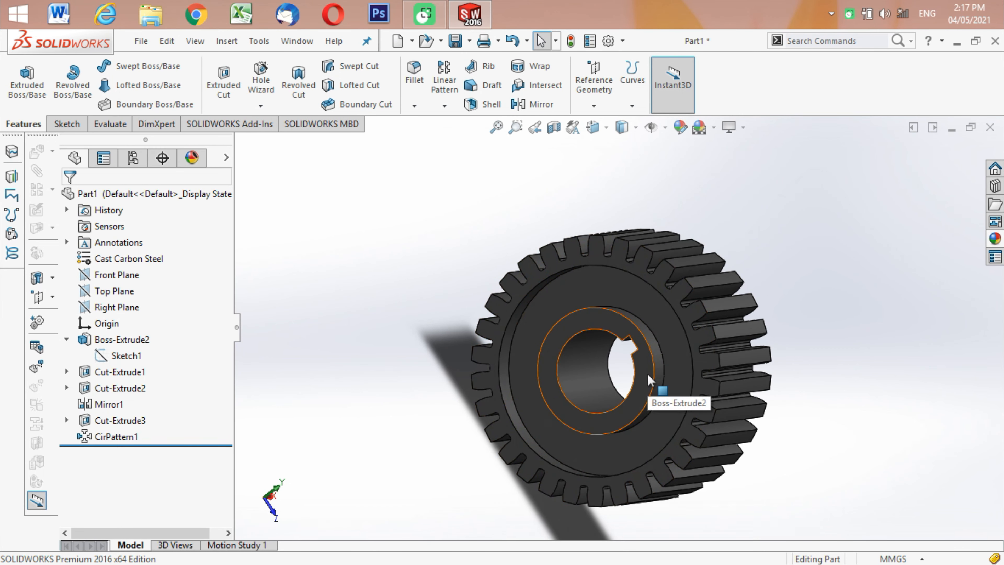
pyautogui.scroll(-5, 648, 373)
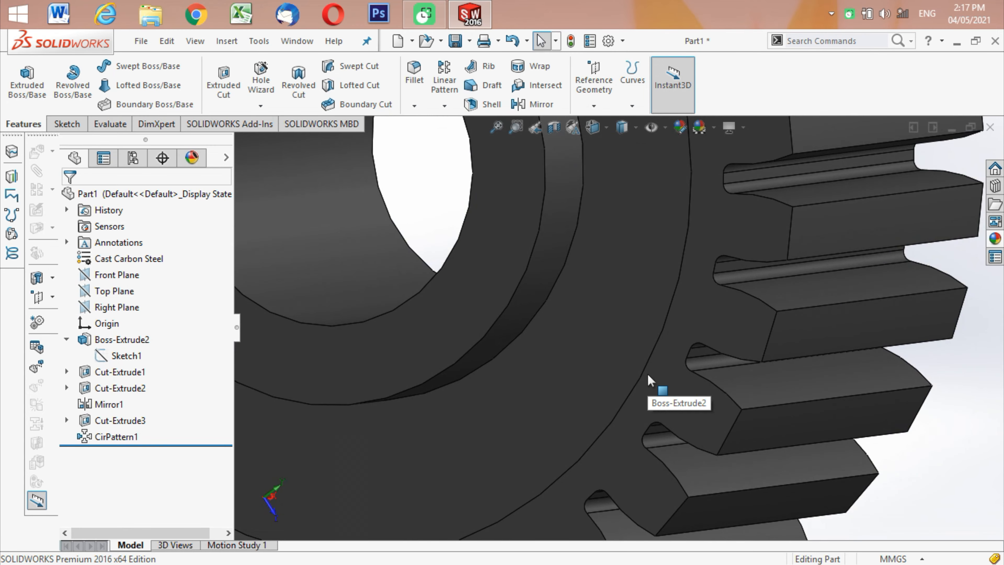
pyautogui.scroll(6, 647, 374)
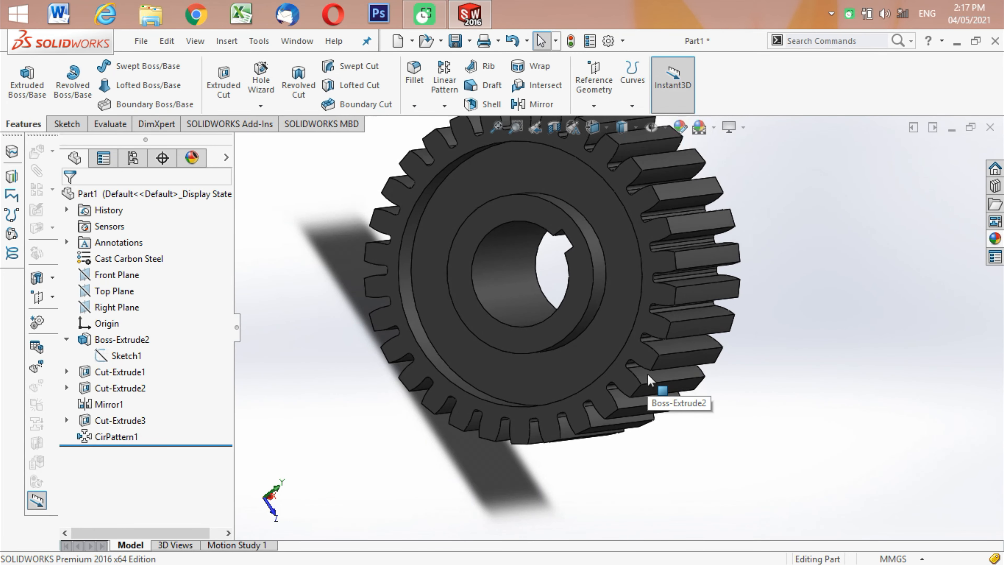
pyautogui.scroll(2, 647, 374)
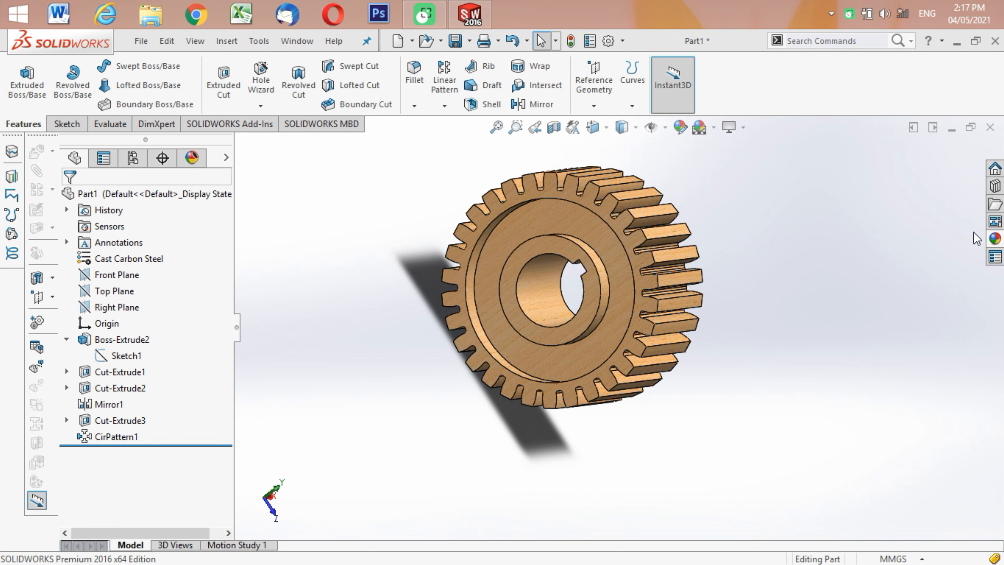
# - Apply the still water 2d appearance from the Organic Water category to the whole gear
pyautogui.click(994, 239)
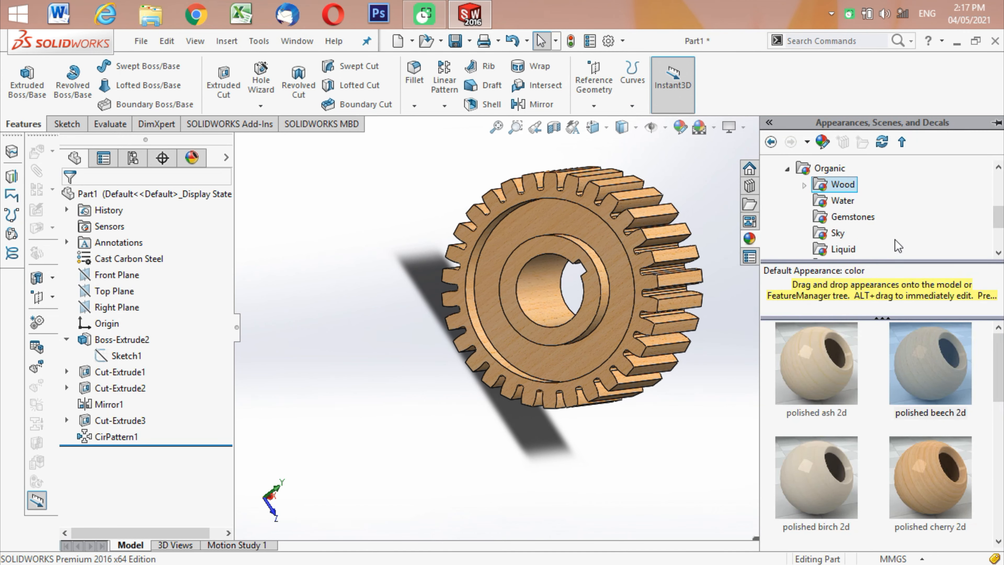
pyautogui.click(843, 201)
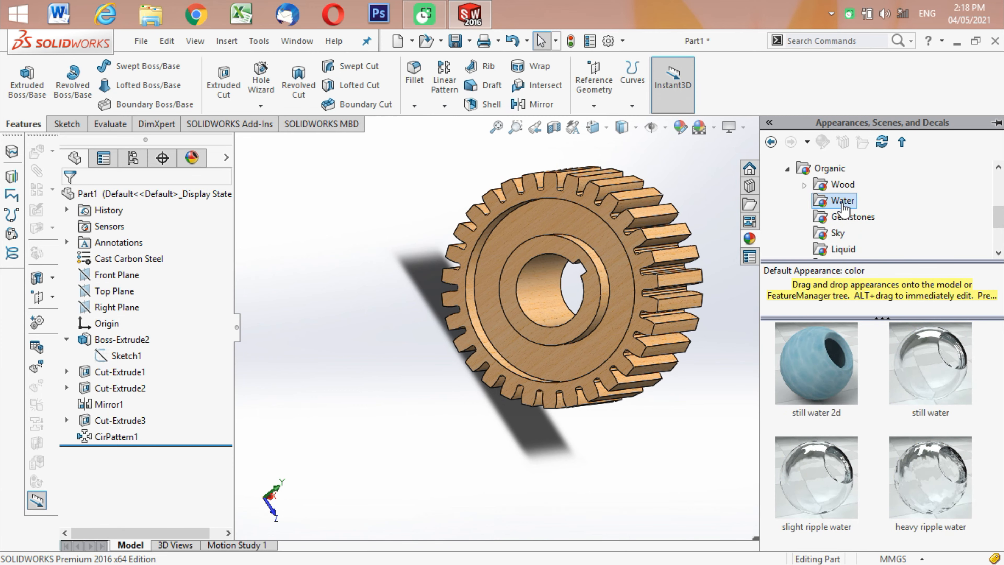
pyautogui.doubleClick(820, 354)
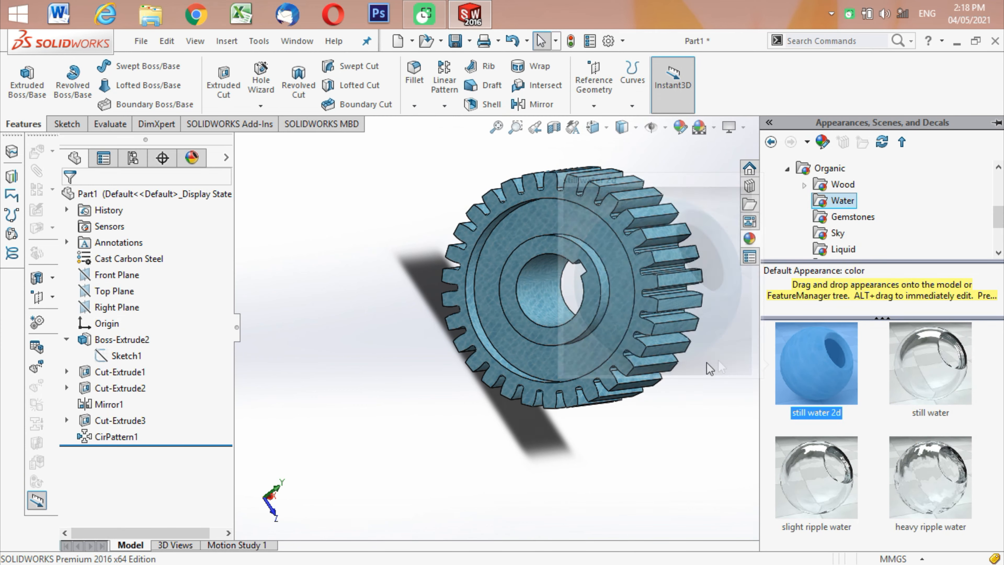
# - Inspect the still water 2d finish on the gear's faces, teeth and bore from all sides
pyautogui.press('Right')
pyautogui.press('Right')
pyautogui.press('Right')
pyautogui.press('Right')
pyautogui.press('Right')
pyautogui.press('Right')
pyautogui.press('Right')
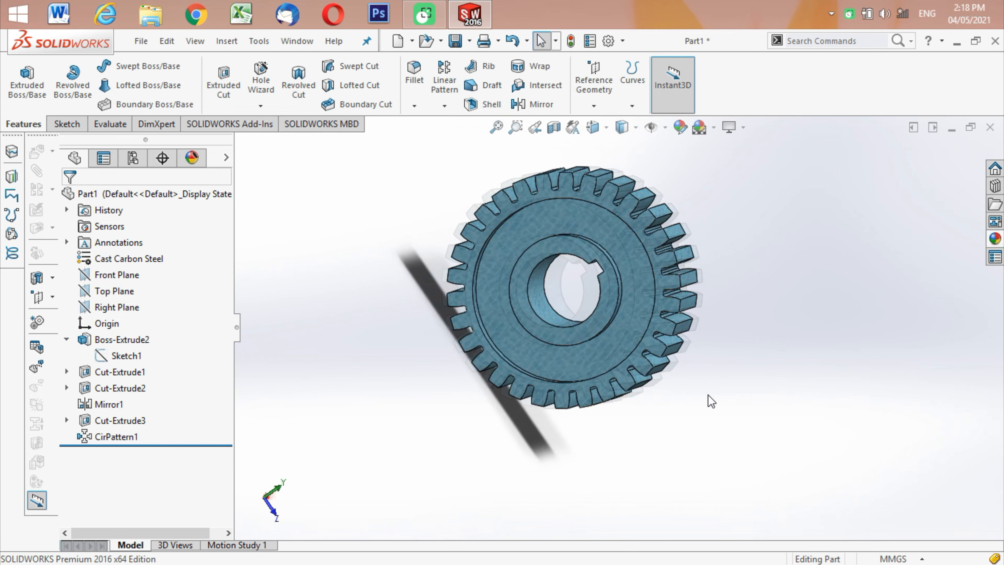
pyautogui.press('Right')
pyautogui.press('Right')
pyautogui.press('Right')
pyautogui.press('Right')
pyautogui.press('Right')
pyautogui.press('Right')
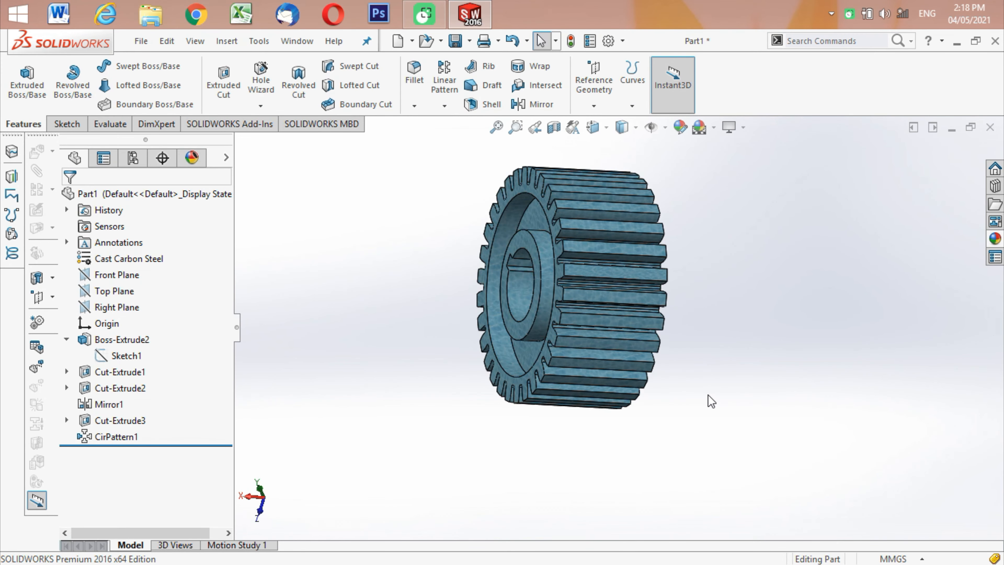
pyautogui.press('Right')
pyautogui.press('Right')
pyautogui.press('Right')
pyautogui.press('Right')
pyautogui.press('Right')
pyautogui.press('Right')
pyautogui.press('Right')
pyautogui.press('Right')
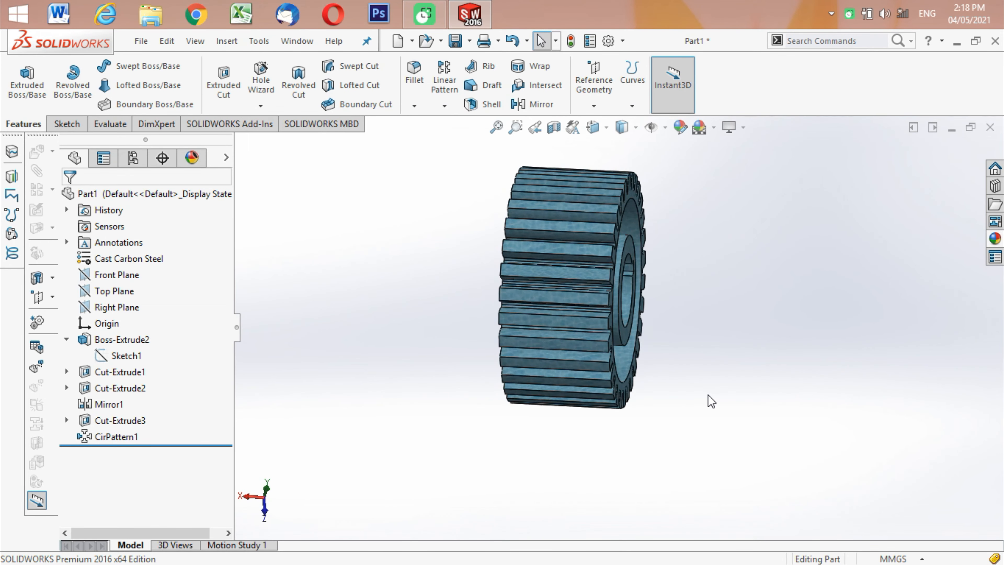
pyautogui.press('Right')
pyautogui.press('Right')
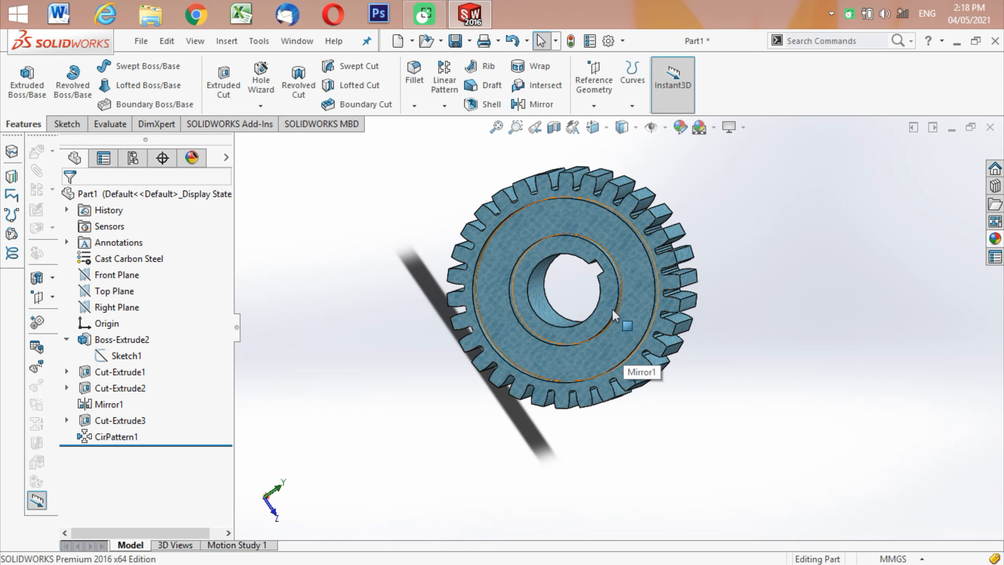
pyautogui.scroll(-2, 587, 281)
pyautogui.scroll(3, 587, 281)
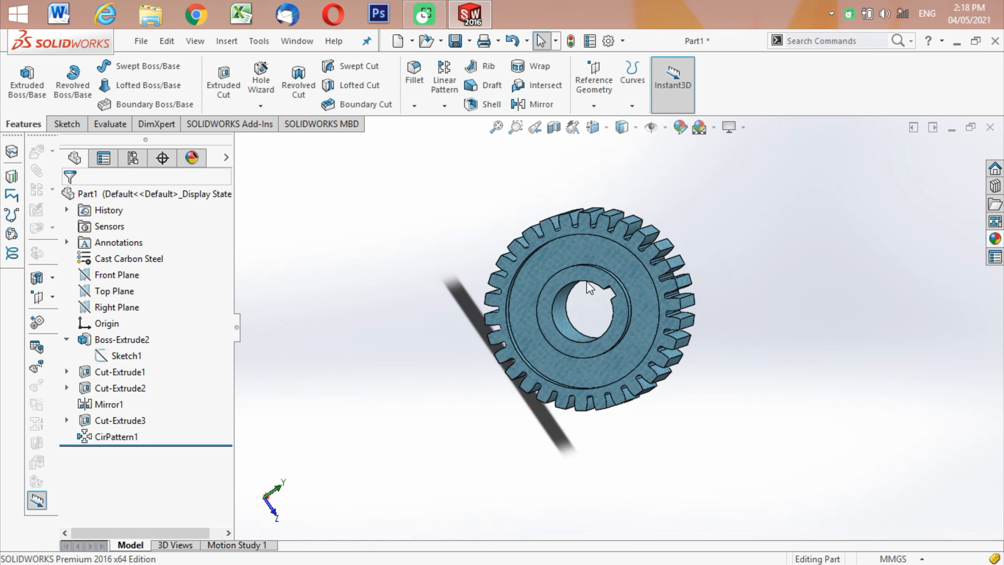